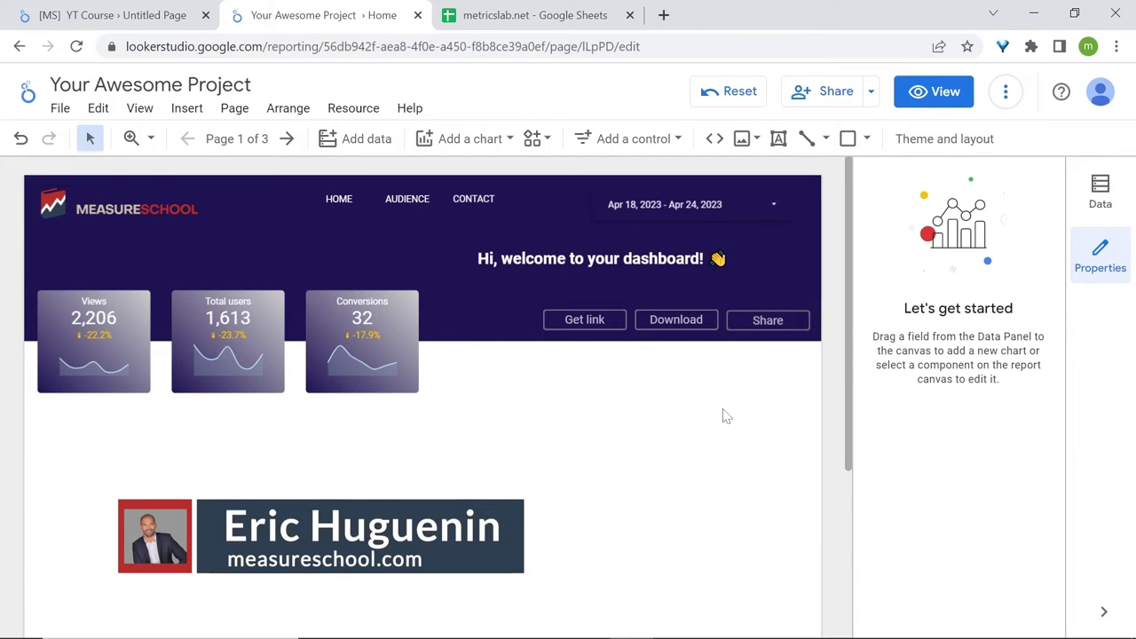
- Set the current page's background to the purple gradient swatch in page settings
click(235, 107)
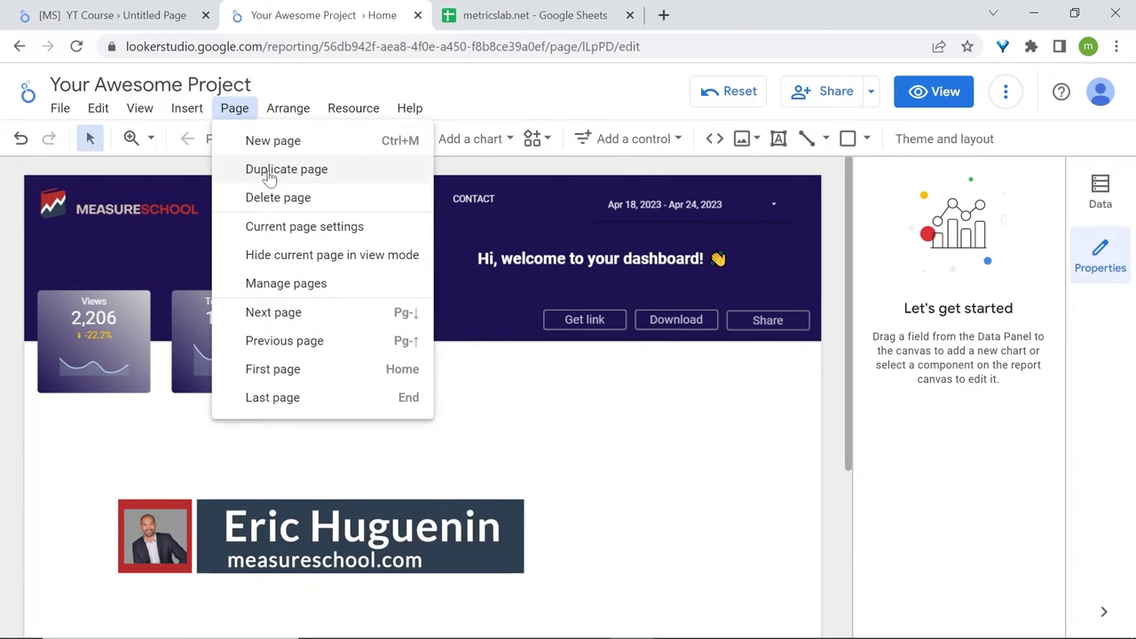
click(253, 226)
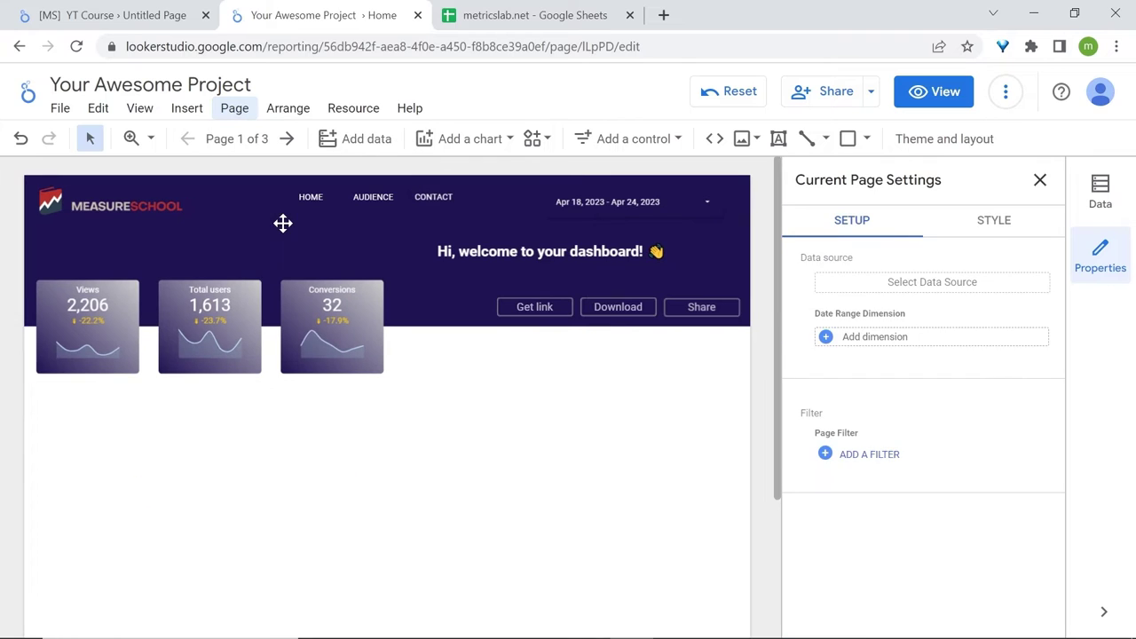
click(994, 221)
click(831, 286)
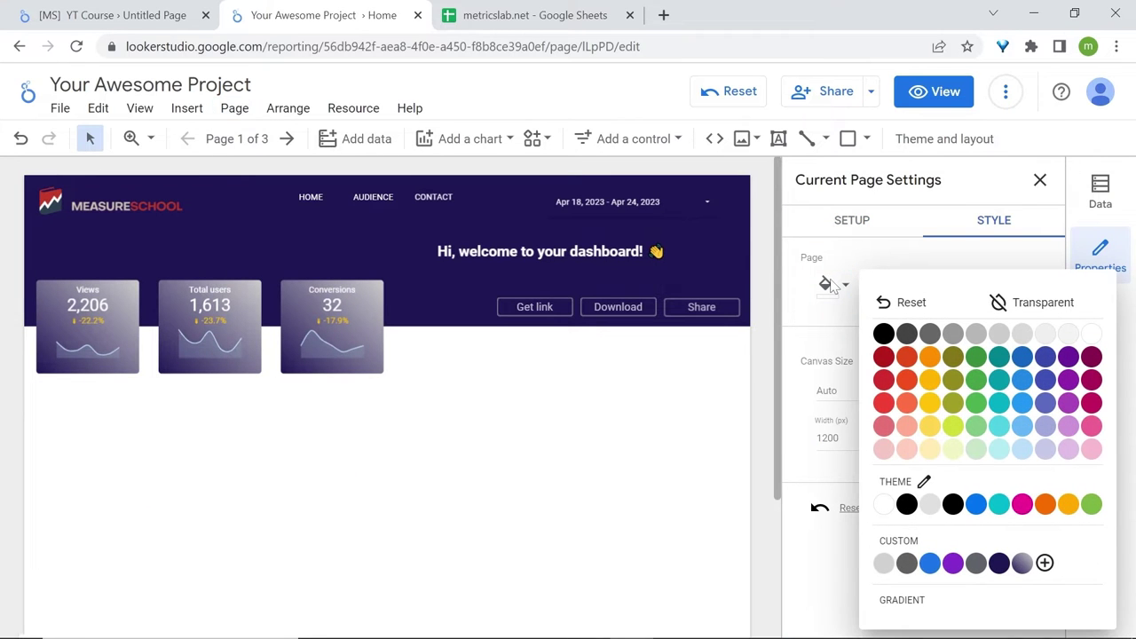
click(1022, 563)
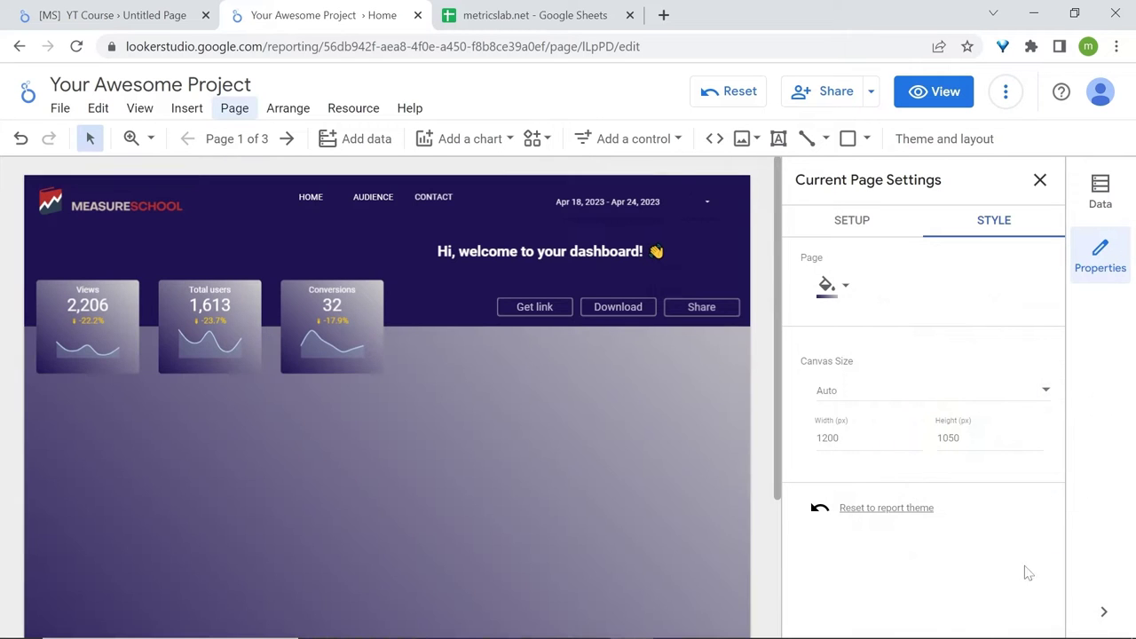
scroll(748, 451, down, 3)
scroll(748, 452, up, 3)
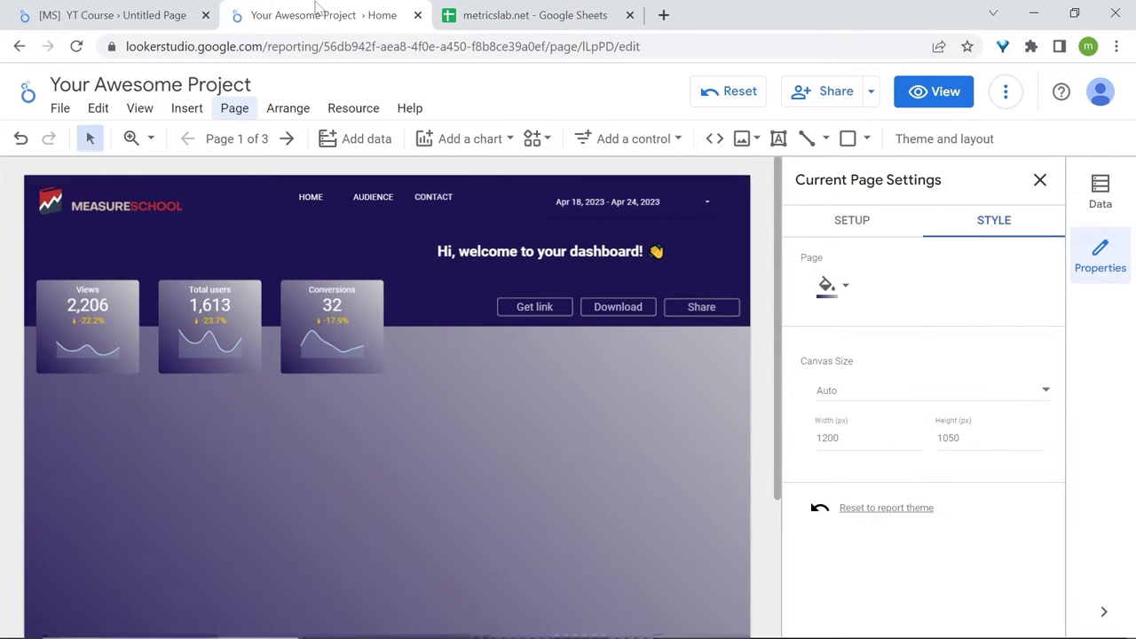
click(470, 138)
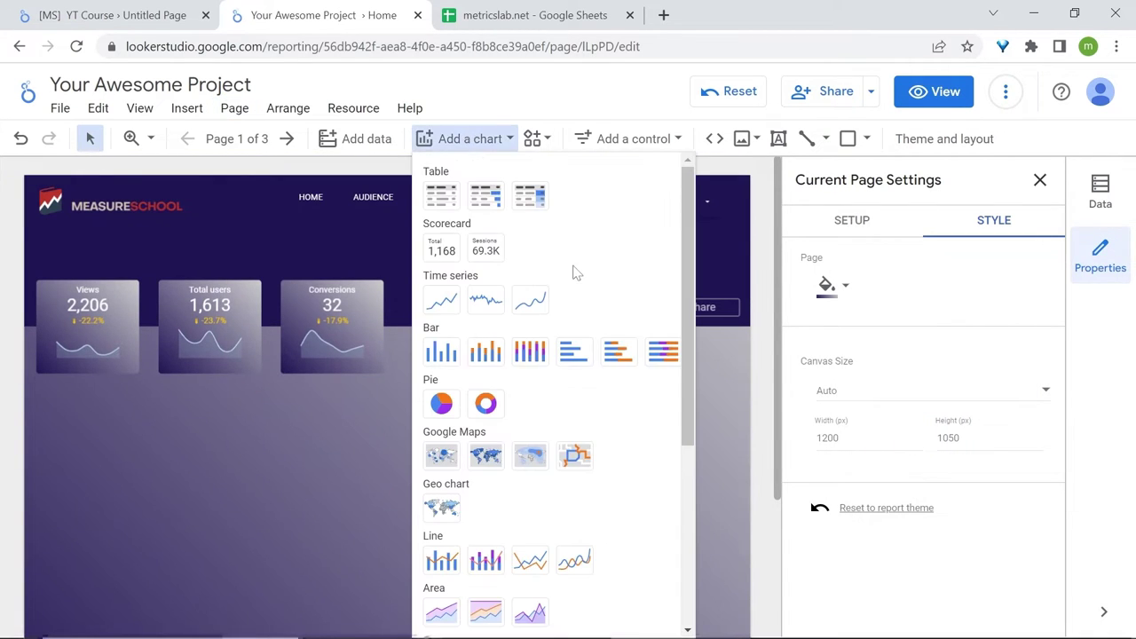
- Add a Views time-series chart below the scorecards
click(441, 300)
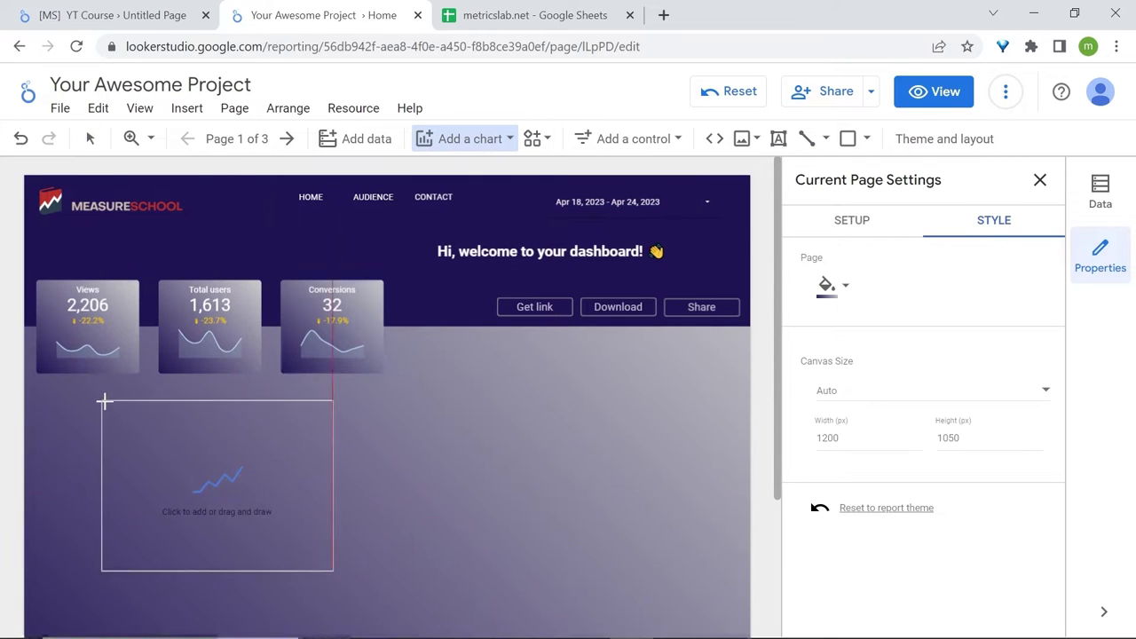
drag(65, 437, 312, 621)
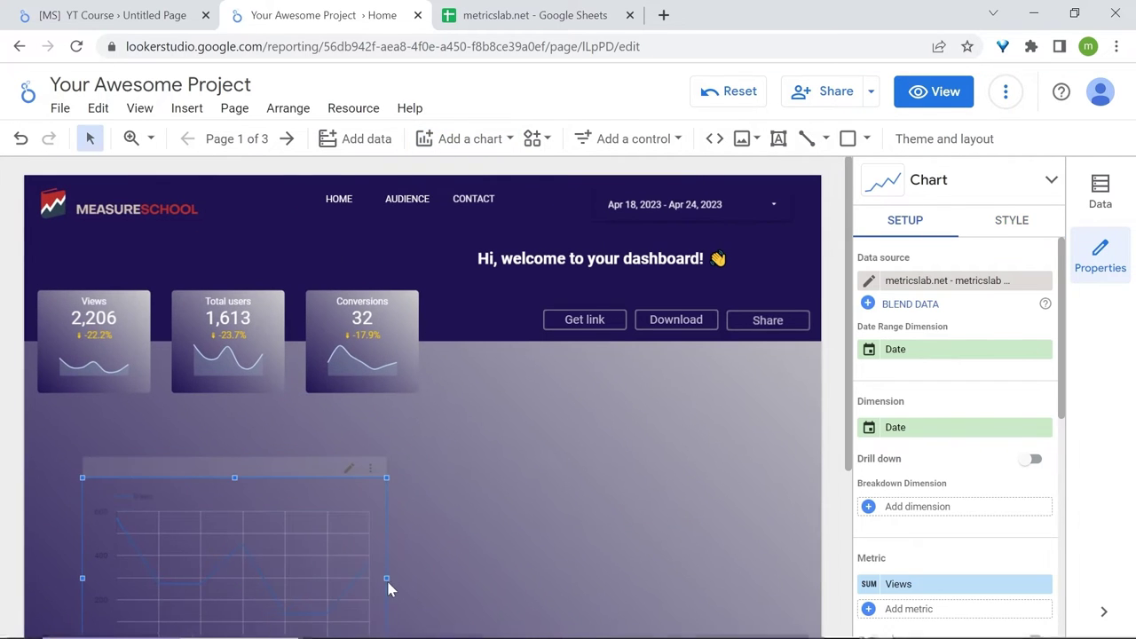
drag(236, 473, 236, 454)
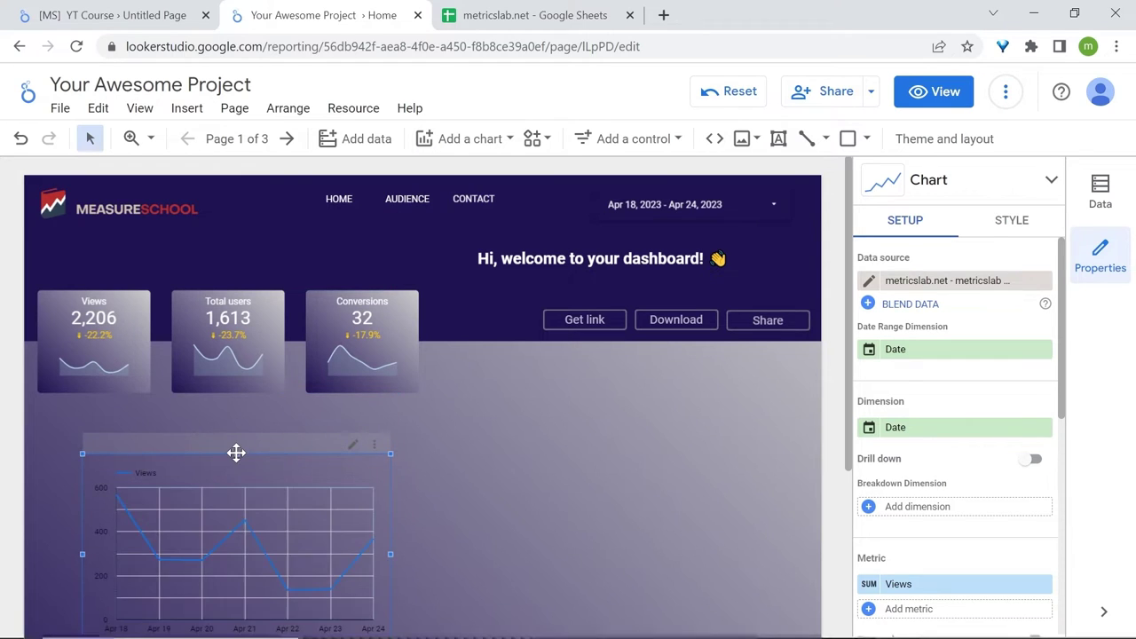
scroll(680, 443, down, 1)
- Make the time-series chart's grid and axis colours transparent
click(984, 232)
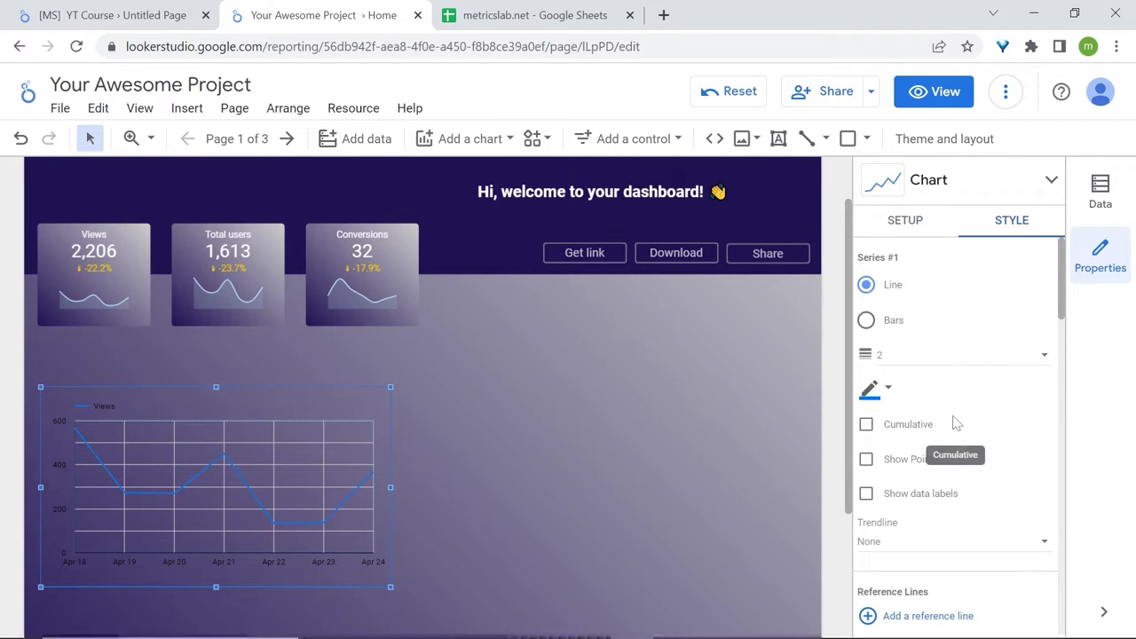
scroll(953, 420, down, 10)
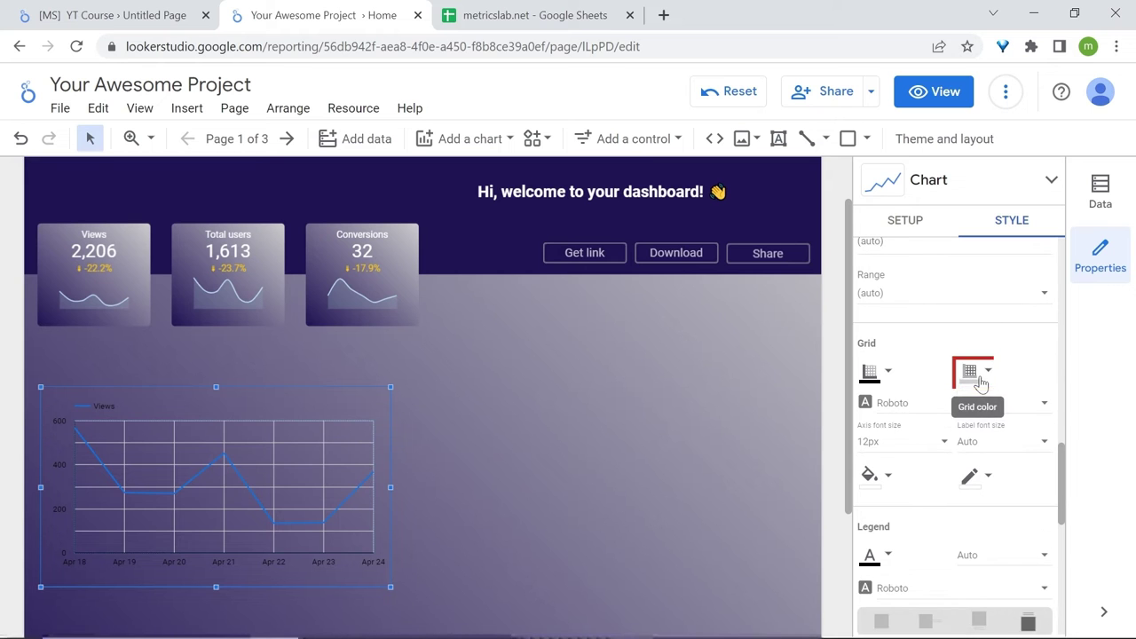
click(980, 380)
click(906, 340)
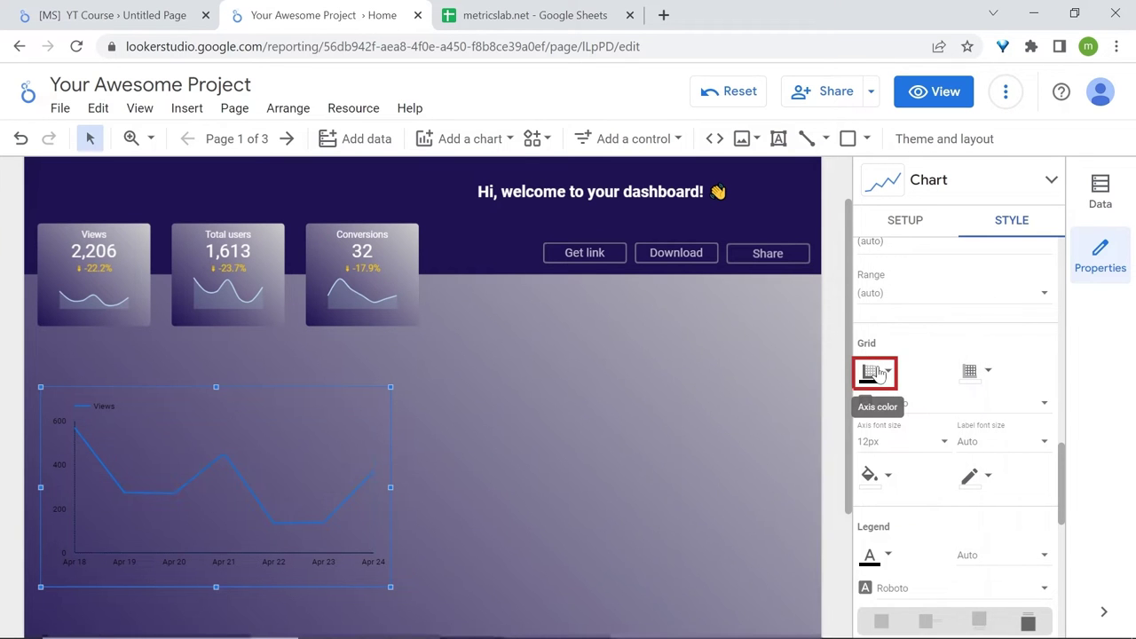
click(874, 373)
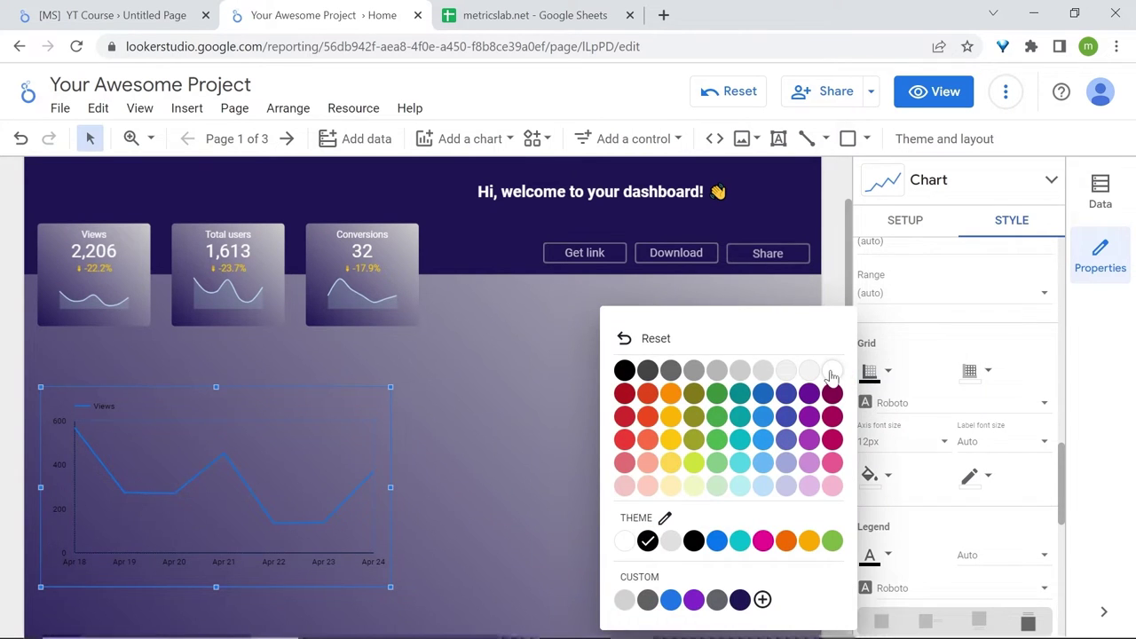
click(832, 373)
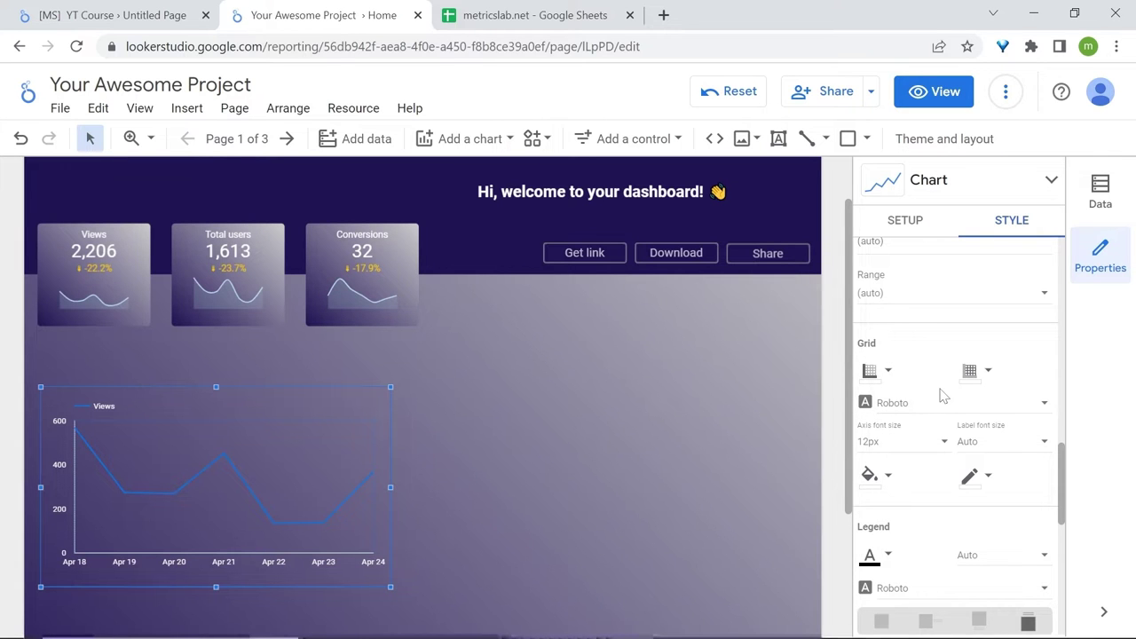
- Make the Views line cyan with line thickness 3
scroll(940, 395, up, 6)
click(870, 390)
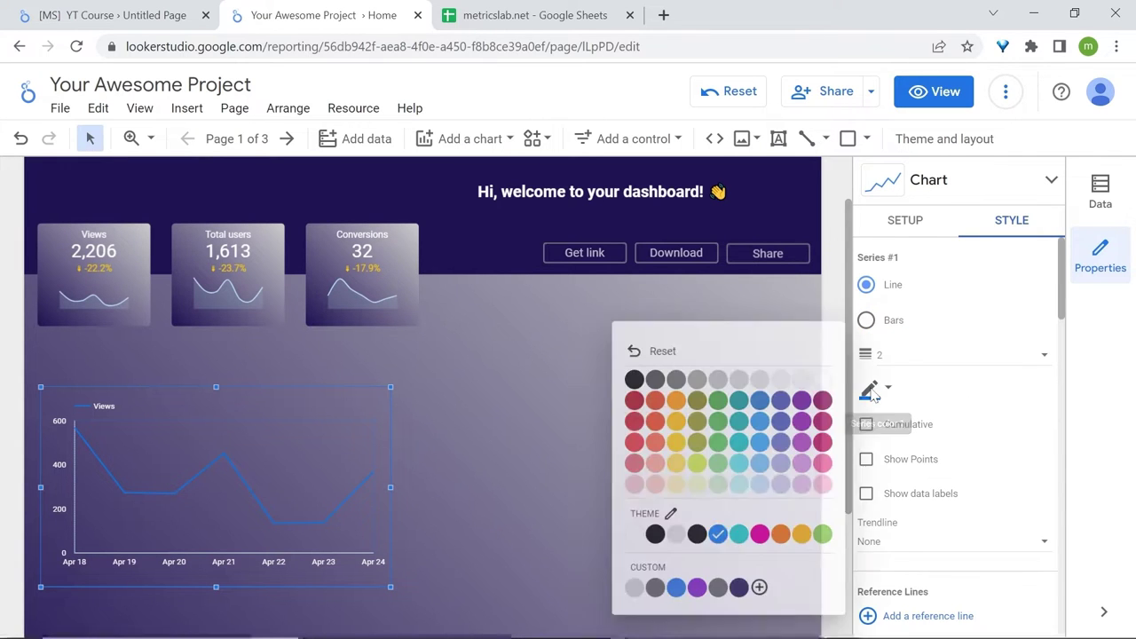
click(739, 464)
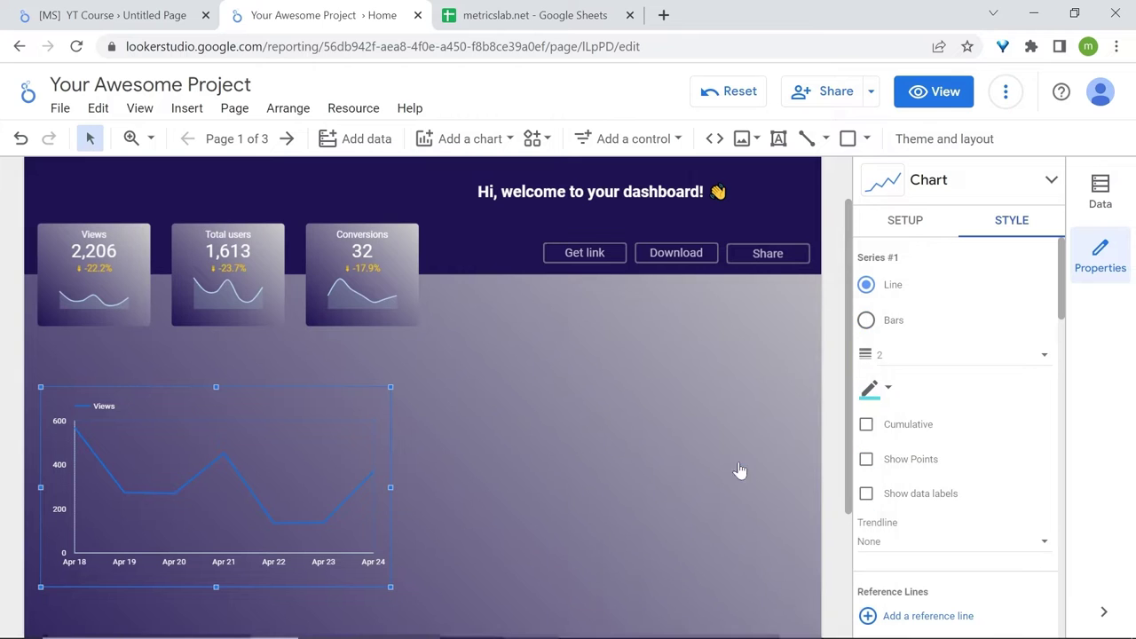
click(900, 357)
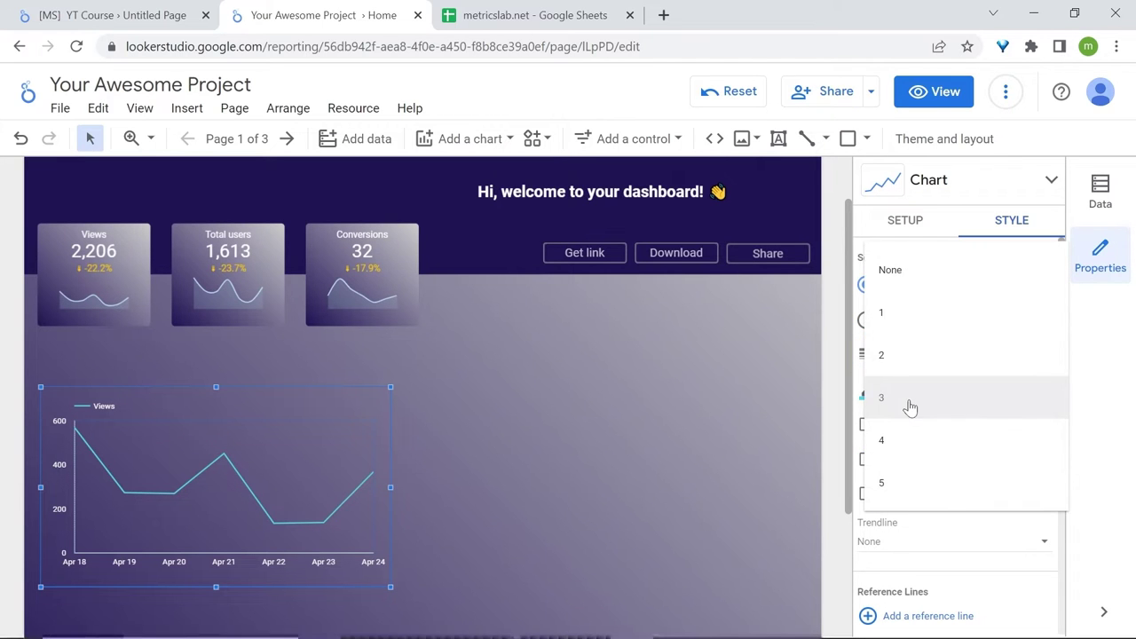
click(909, 398)
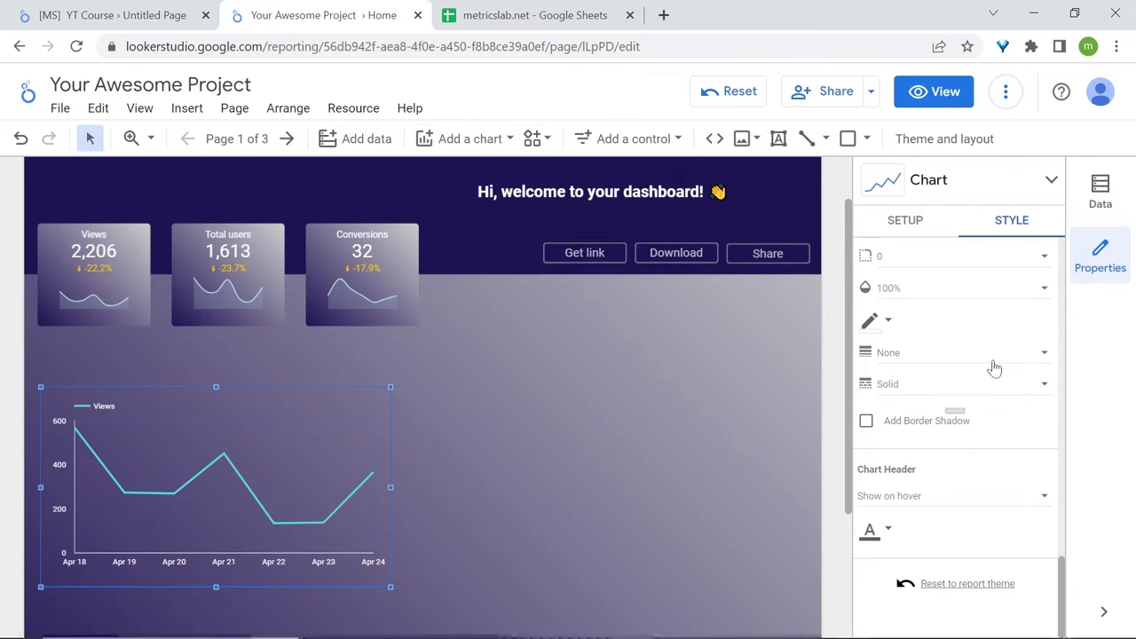
- Give the Views chart corner radius 5 and a thin light grey border
scroll(996, 370, up, 1)
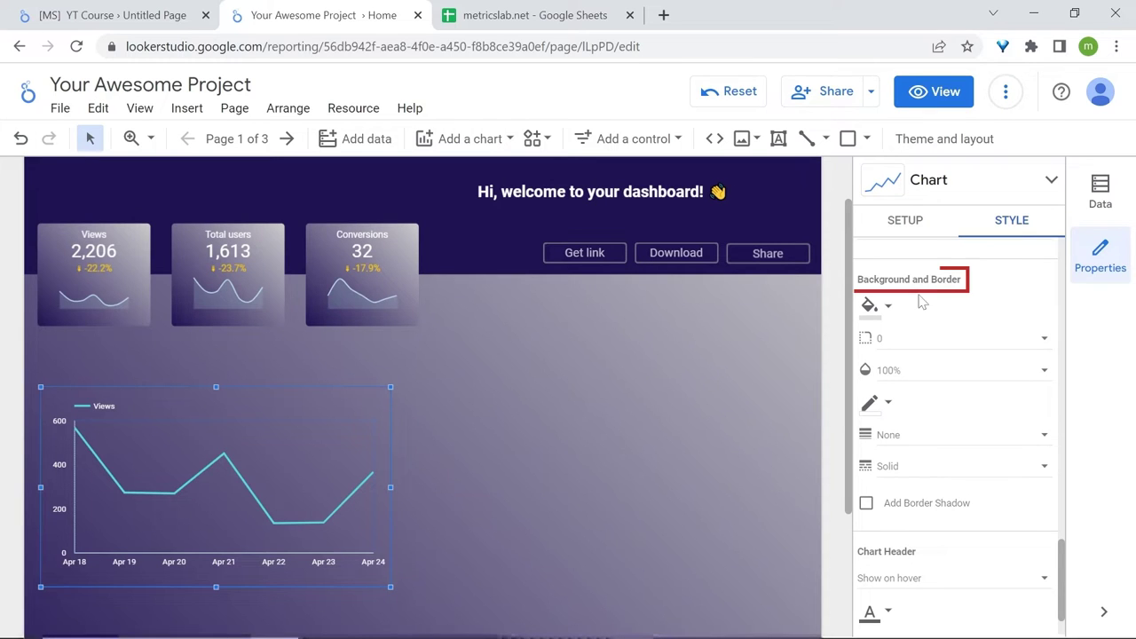
click(911, 346)
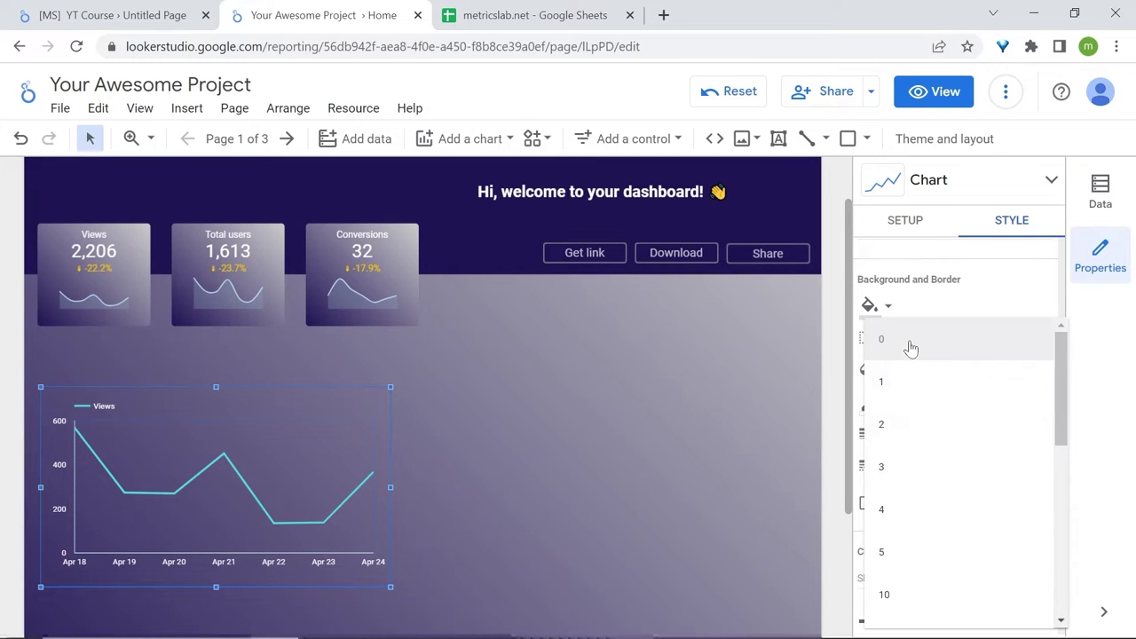
click(934, 551)
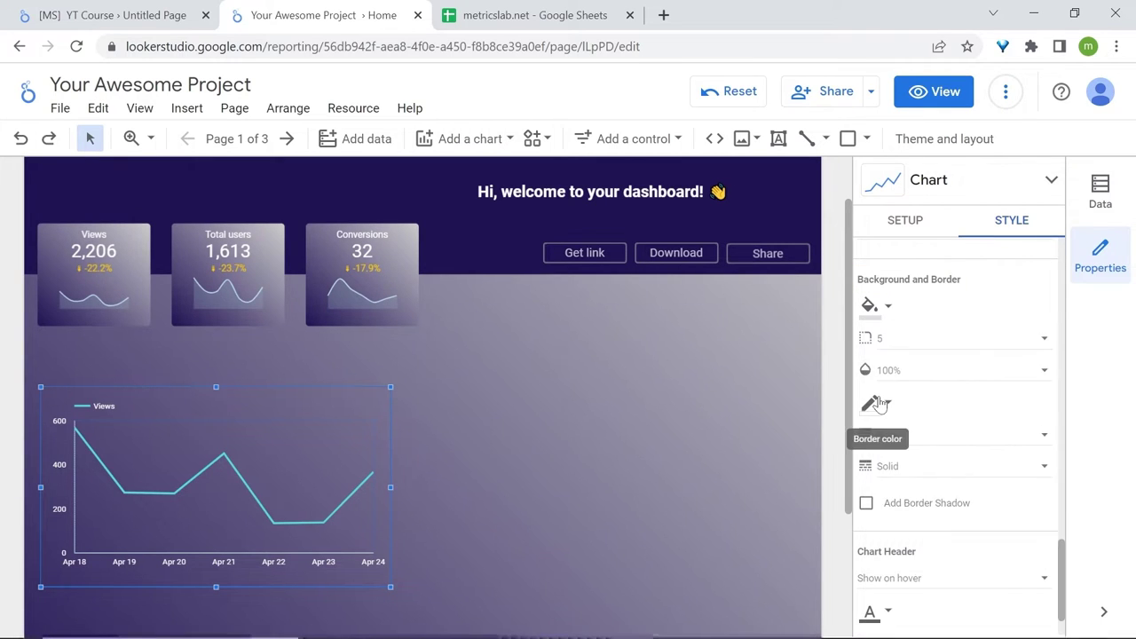
click(874, 401)
click(778, 376)
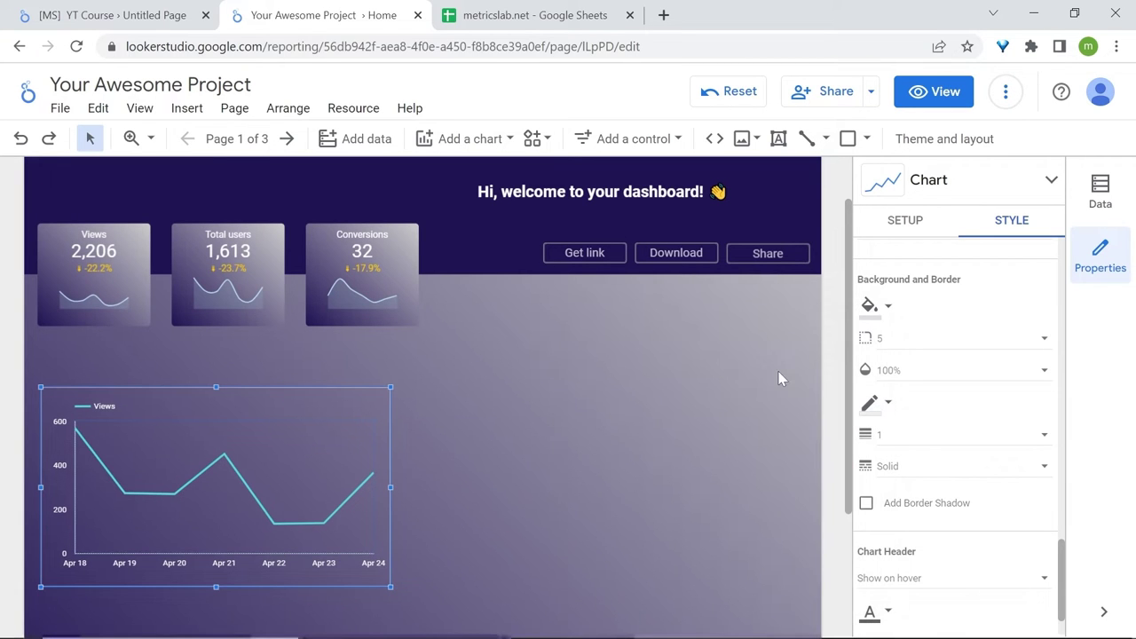
click(923, 436)
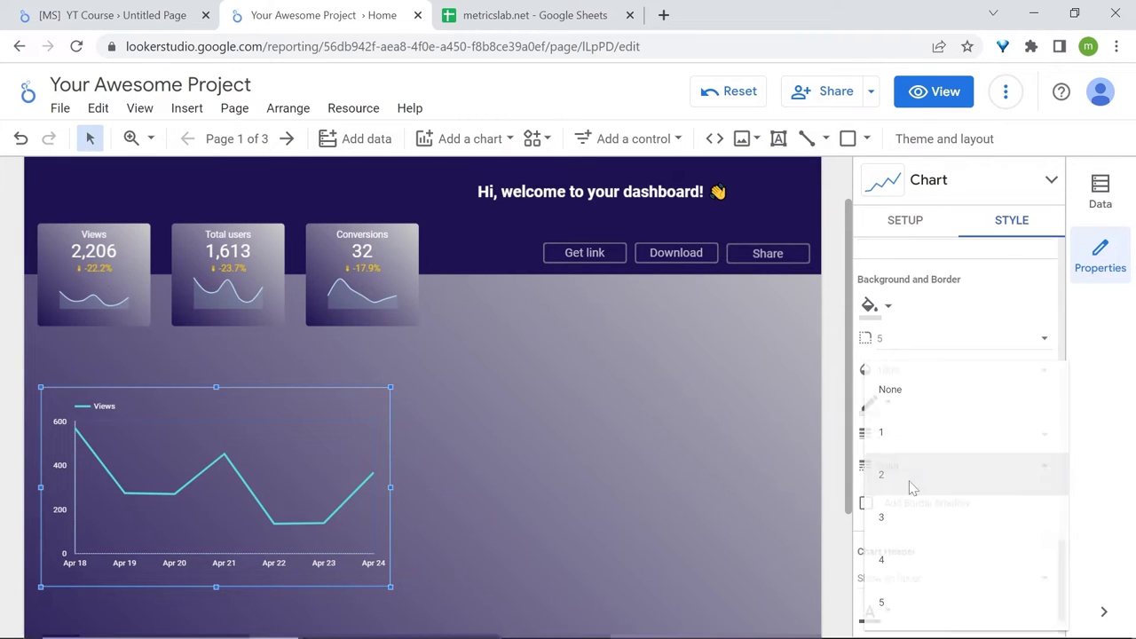
click(908, 484)
- Preview the dashboard in view mode, then return to editing
click(931, 94)
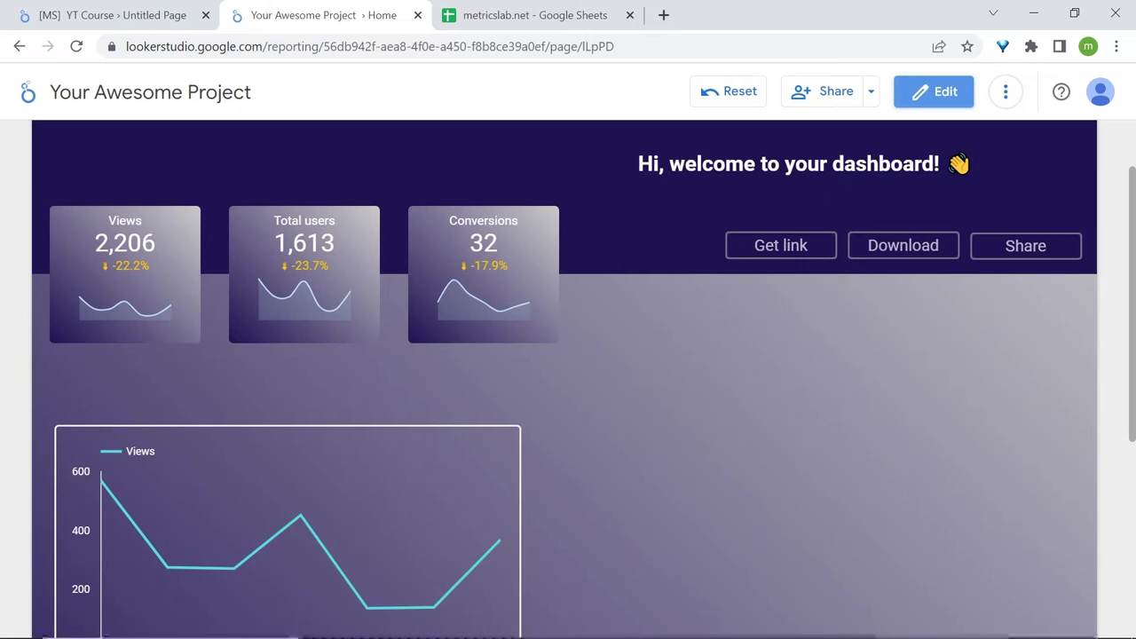
scroll(874, 415, down, 4)
scroll(873, 423, up, 4)
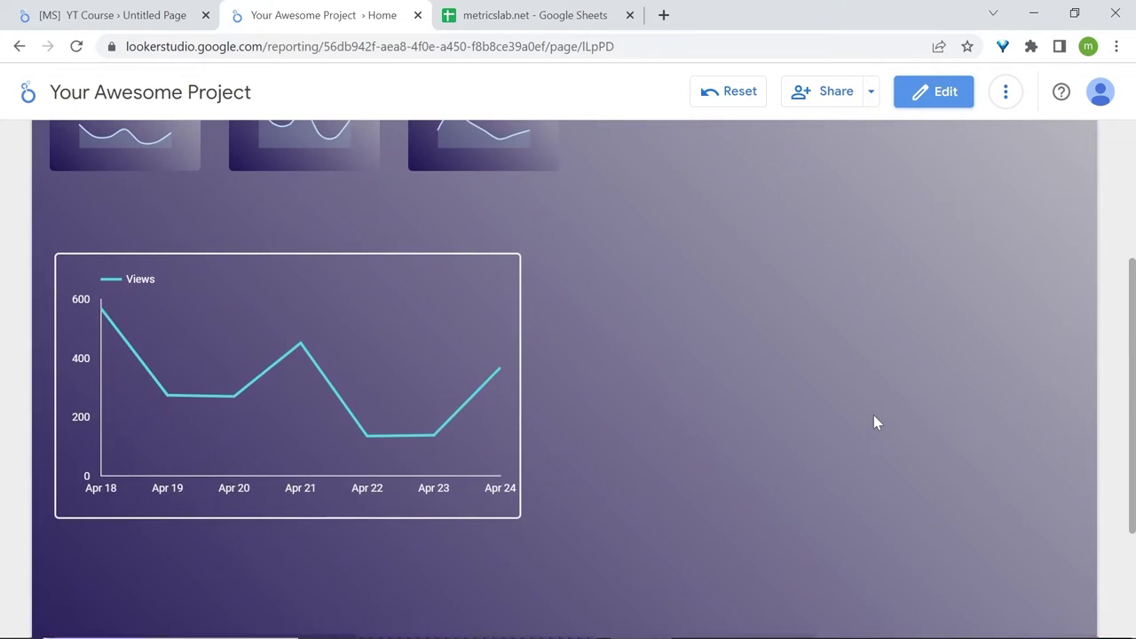
click(933, 94)
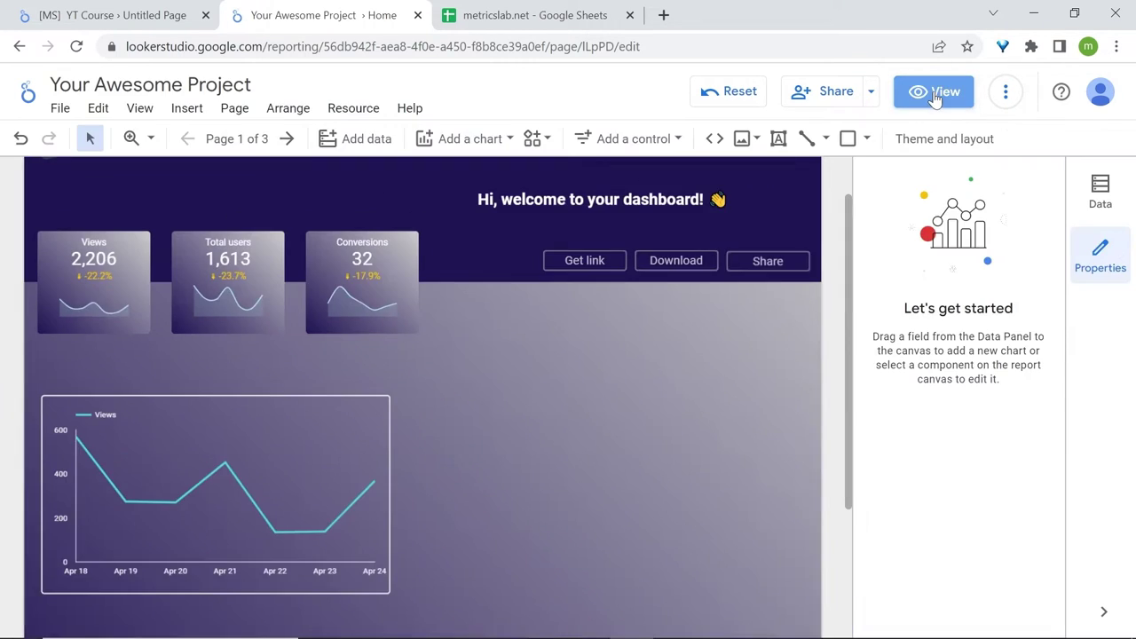
scroll(759, 423, down, 1)
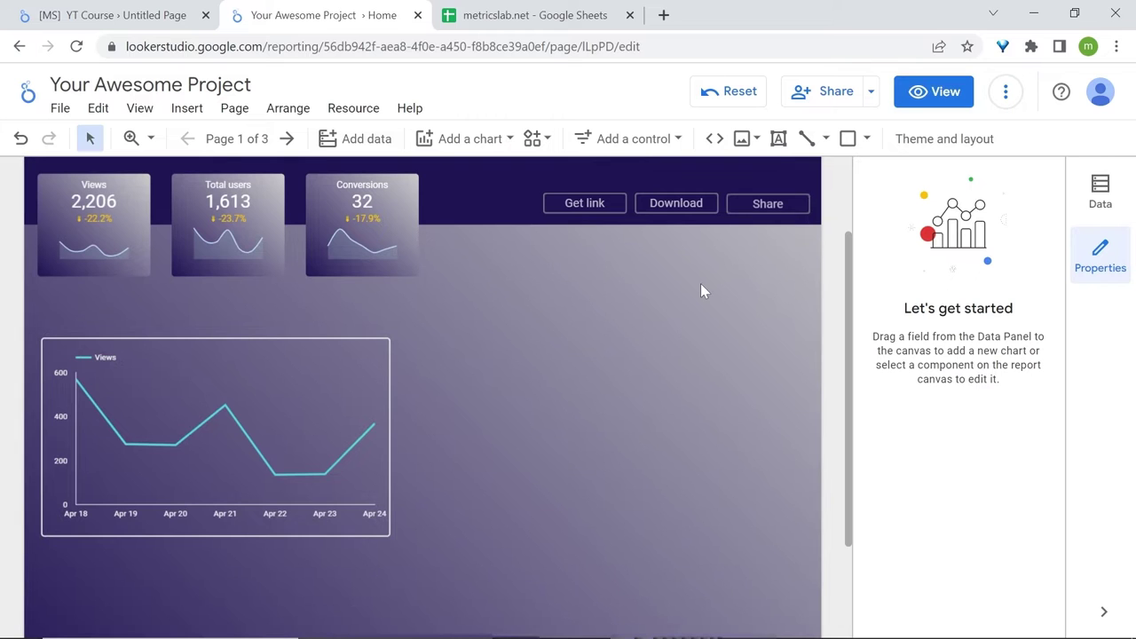
- Draw a transparent rectangle beside the Views chart with corner radius 5 and a light border
click(854, 142)
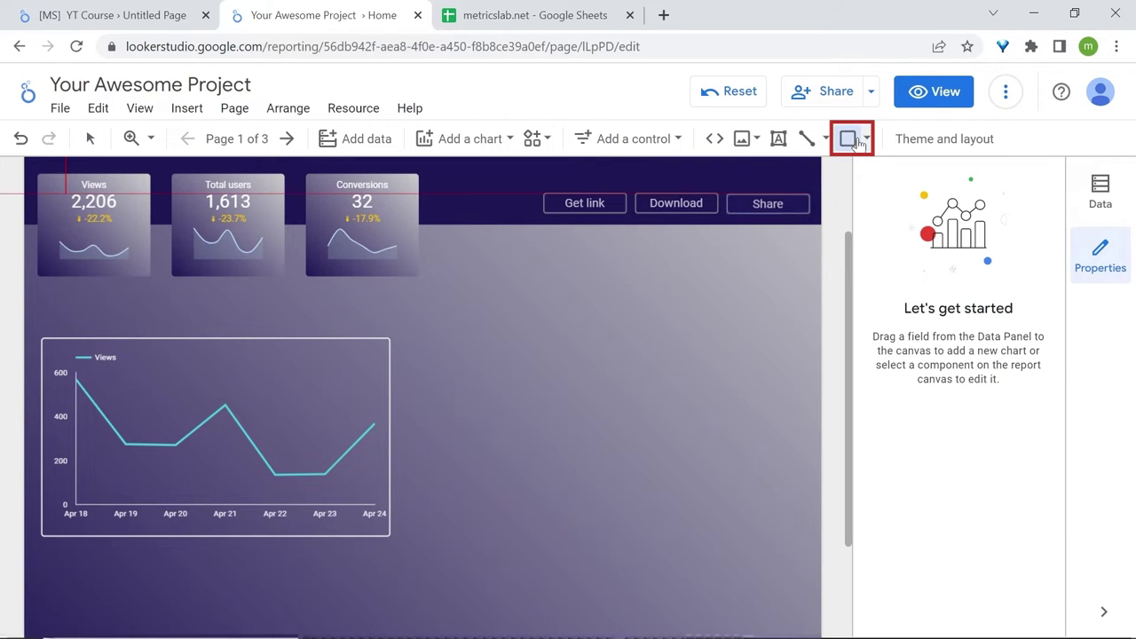
mouse_move(410, 337)
mouse_down()
mouse_move(778, 537)
mouse_move(807, 538)
mouse_up()
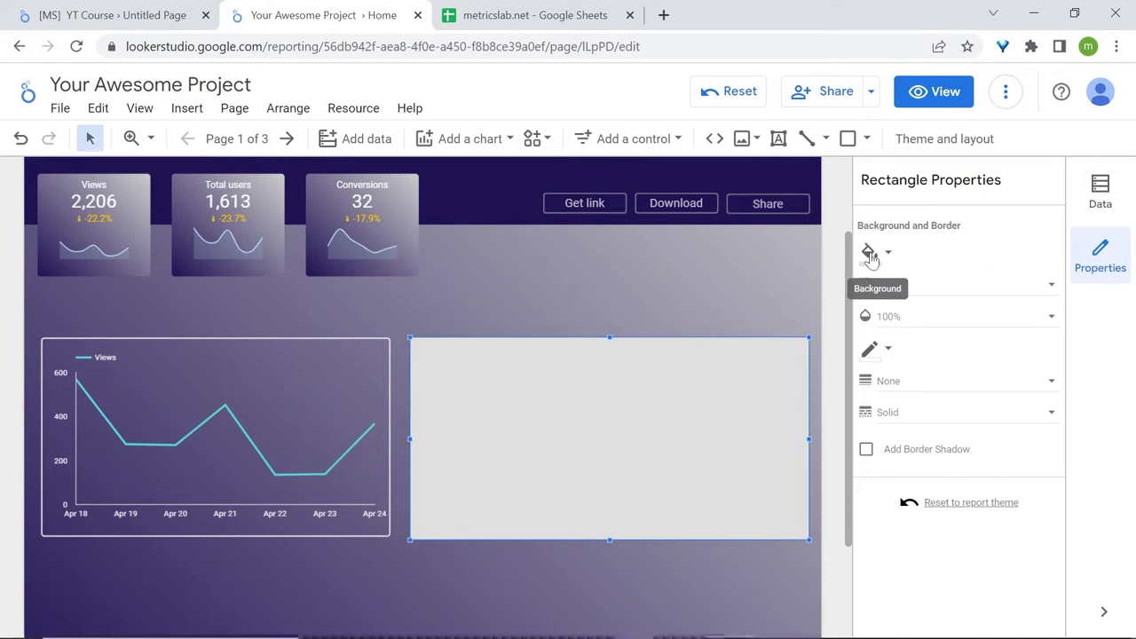
click(872, 255)
click(802, 279)
click(905, 285)
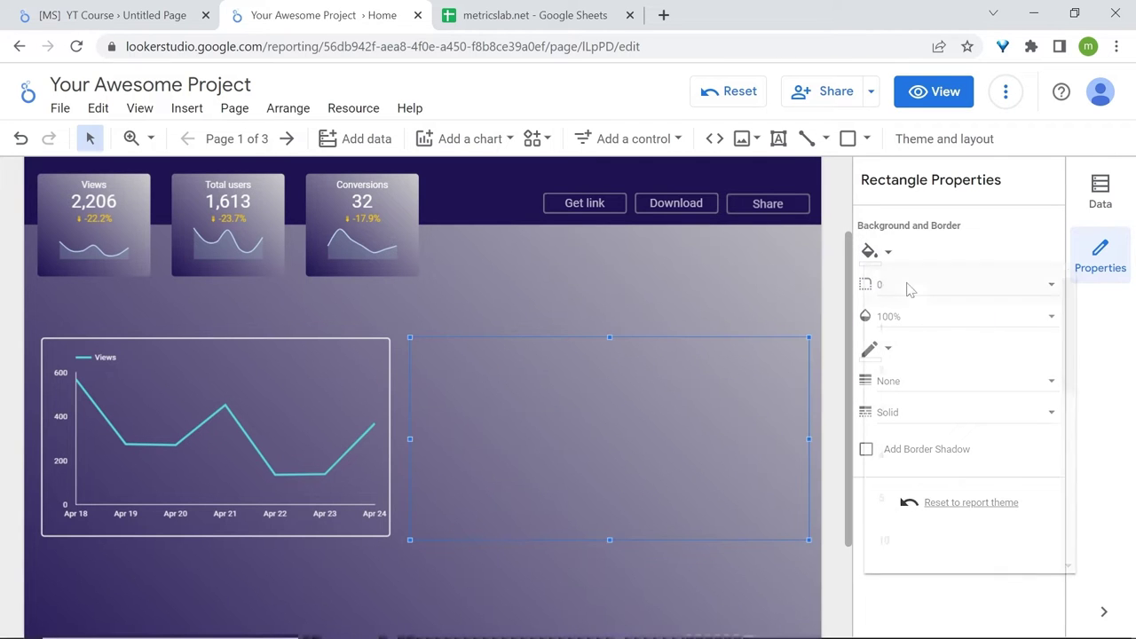
click(929, 497)
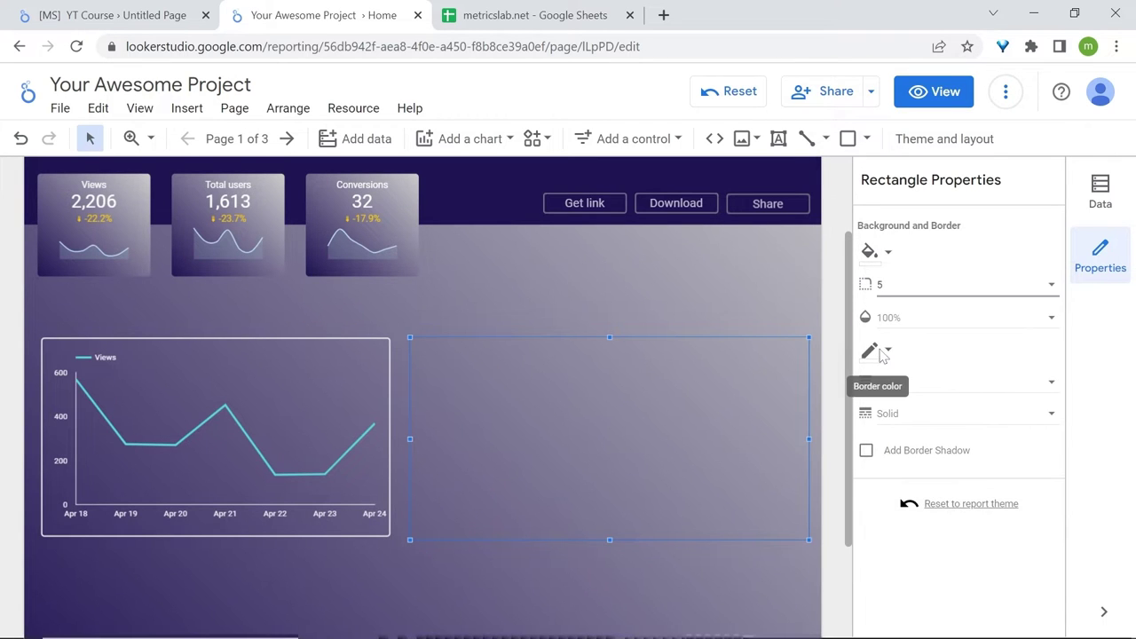
click(883, 352)
click(786, 372)
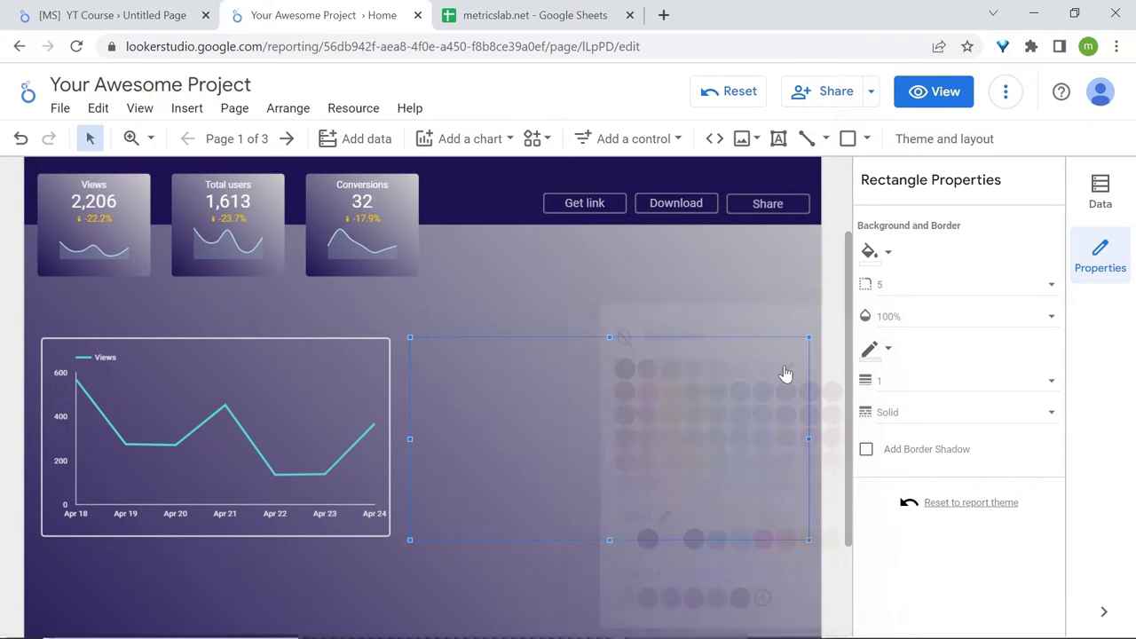
click(910, 389)
click(920, 434)
key(Escape)
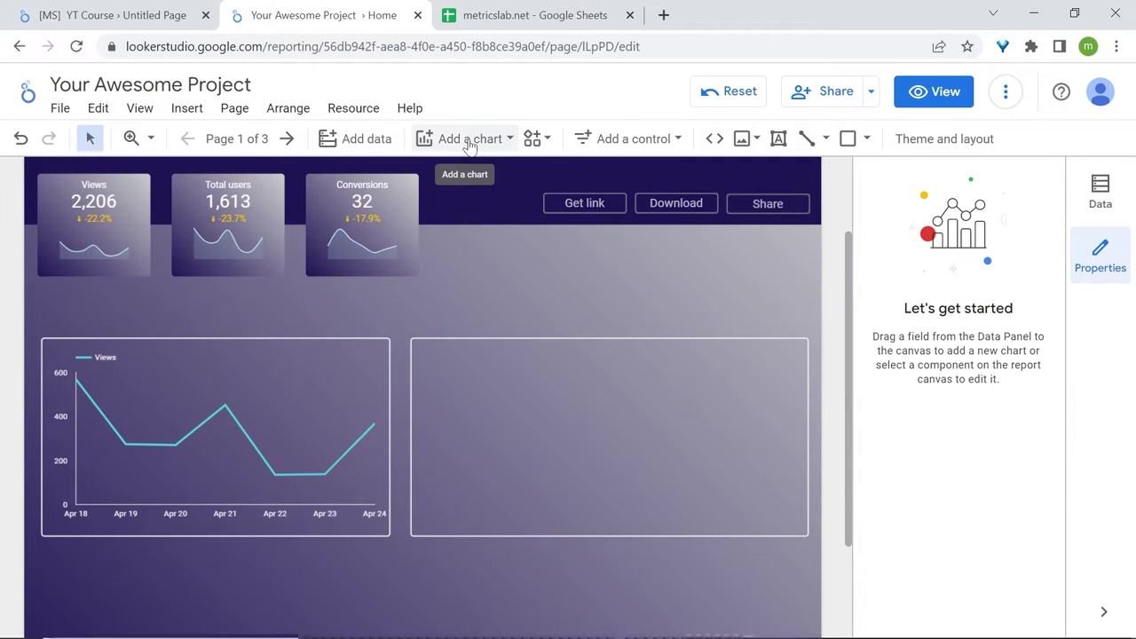
- Add a geo map chart inside the frame and shade it navy
click(470, 143)
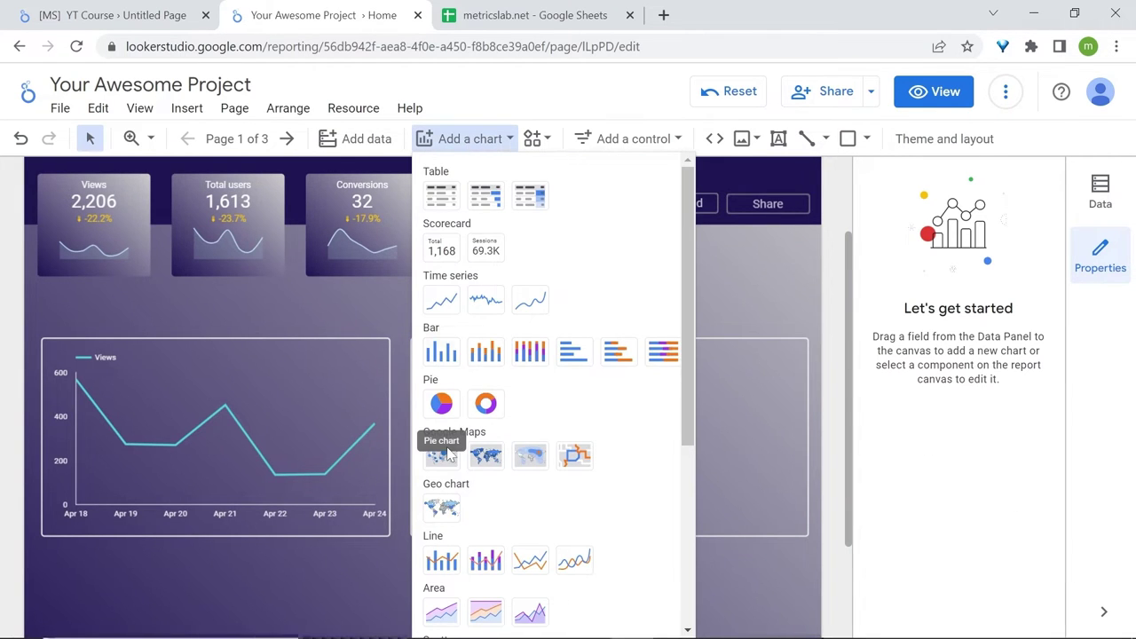
click(442, 506)
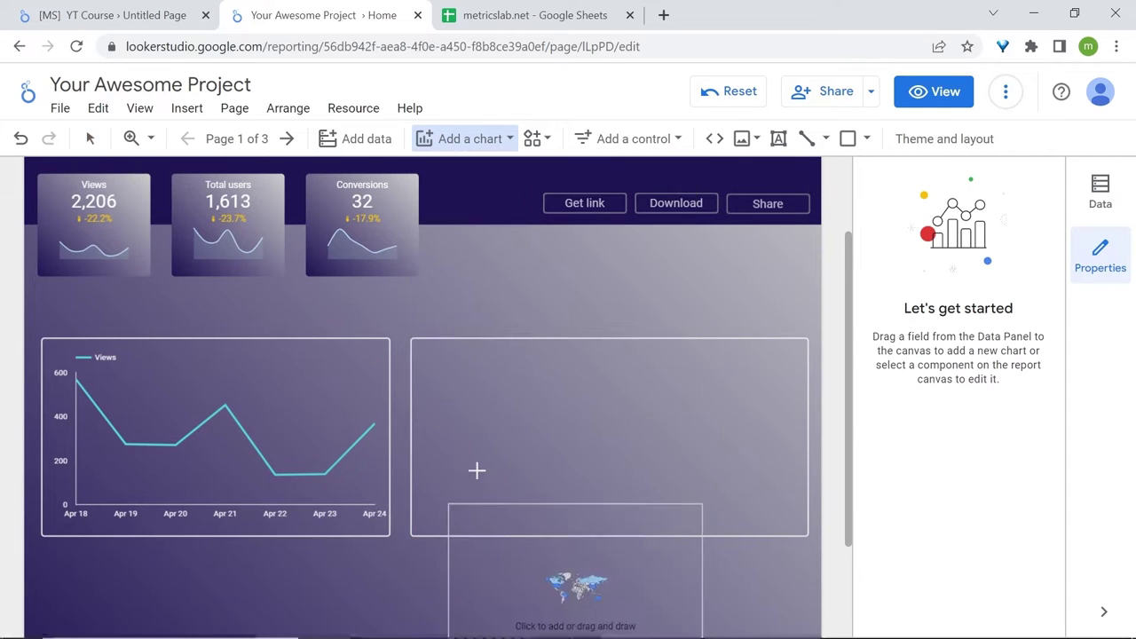
click(510, 346)
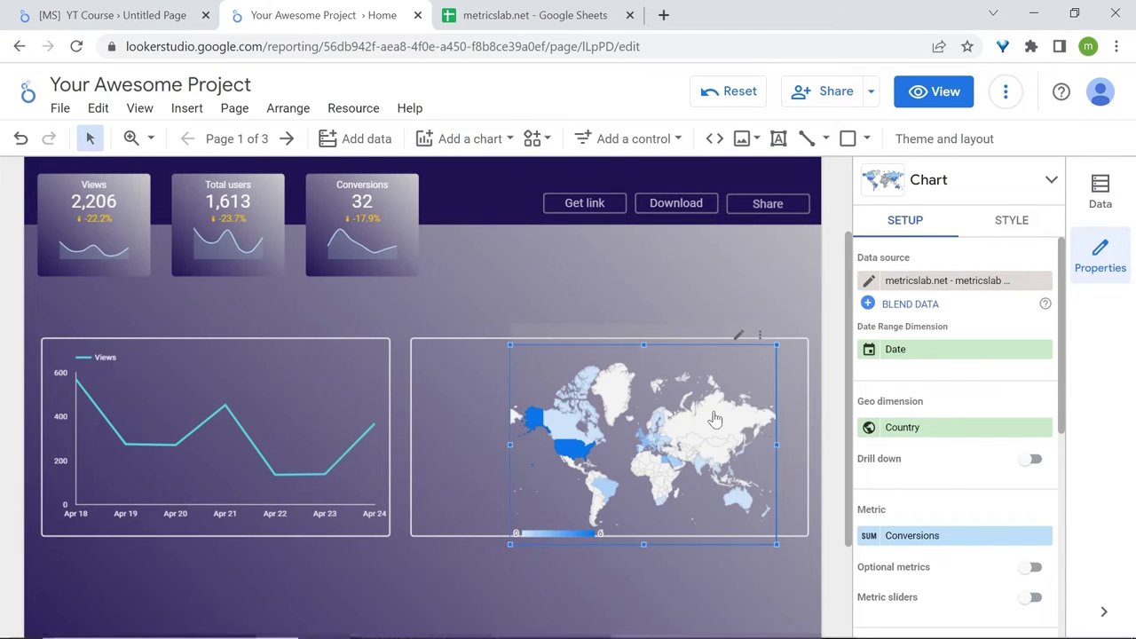
click(1007, 224)
click(877, 288)
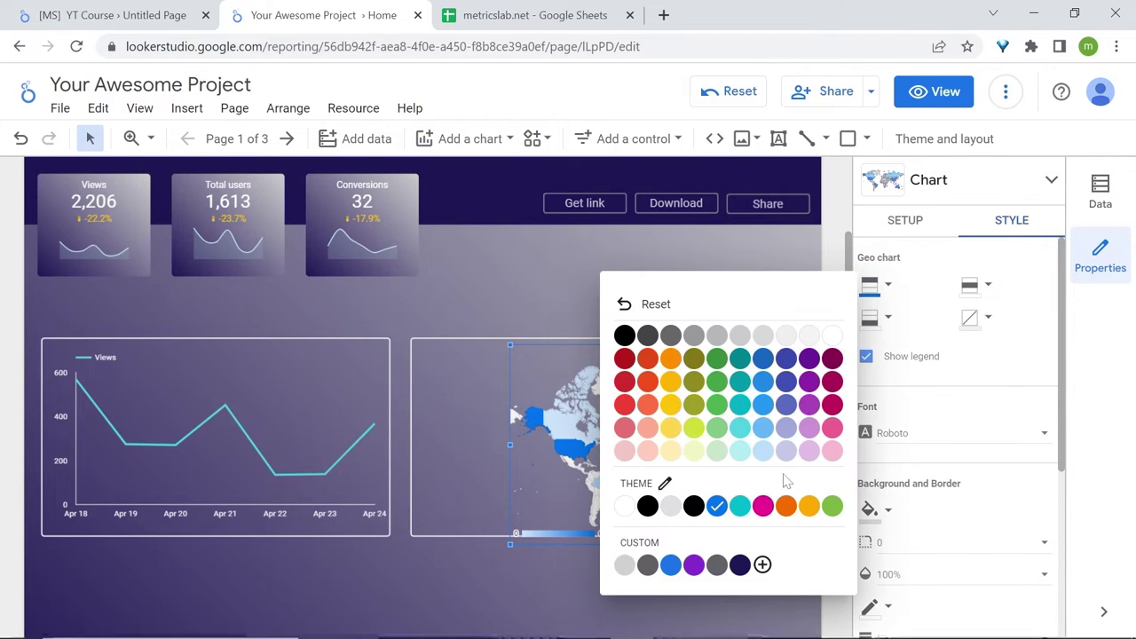
click(738, 565)
- Shift the map to the frame's right side and hide its legend
click(738, 566)
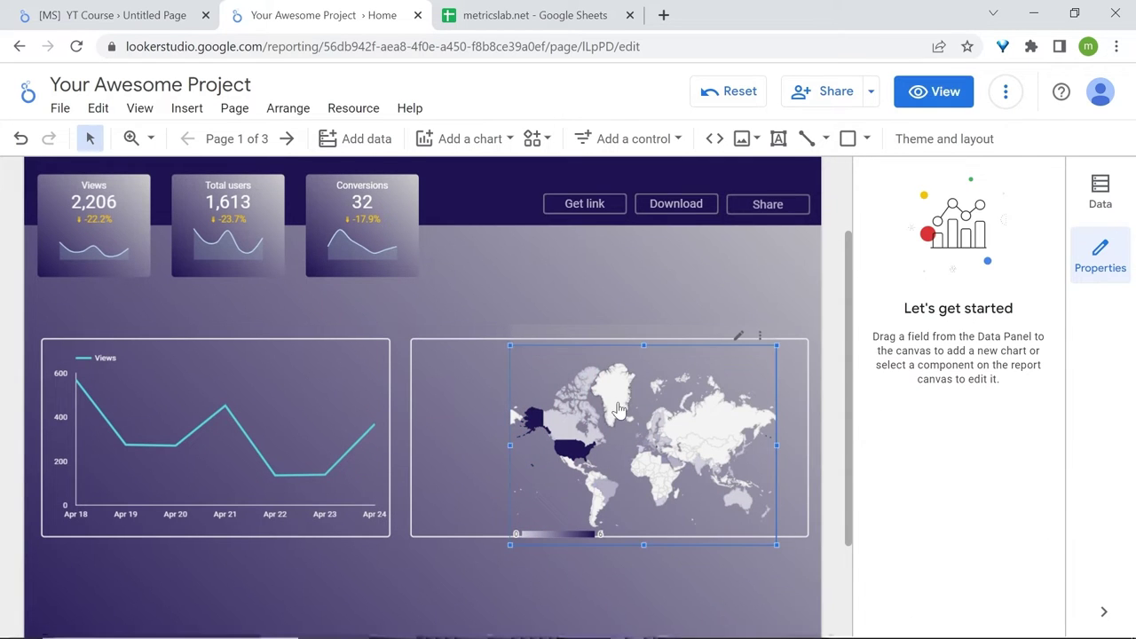
click(550, 361)
drag(550, 361, 592, 353)
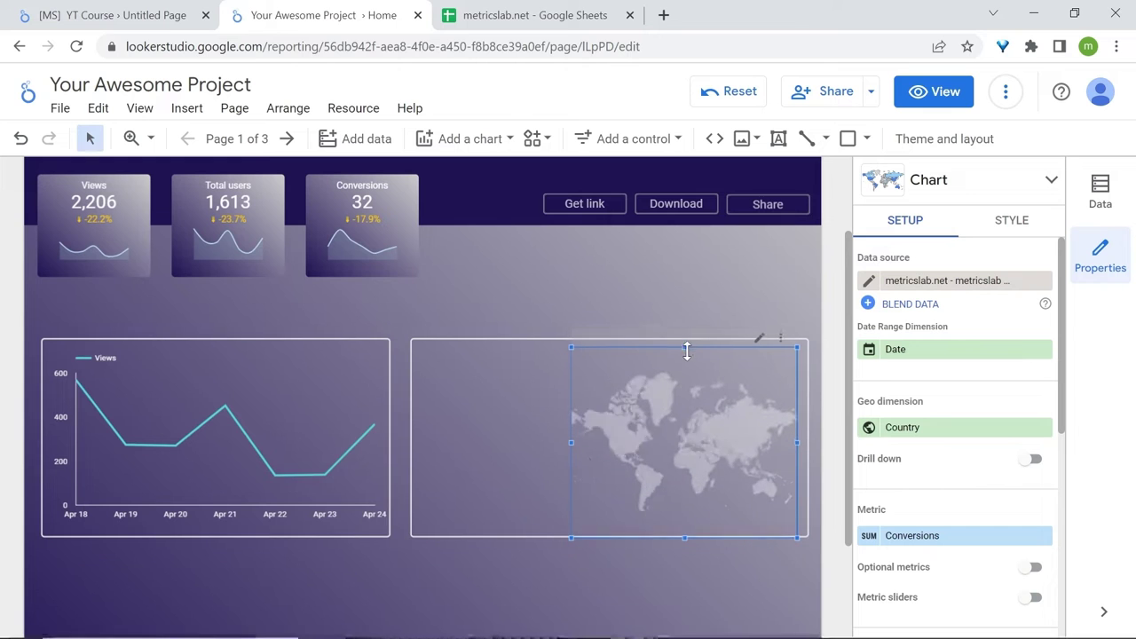
click(1012, 220)
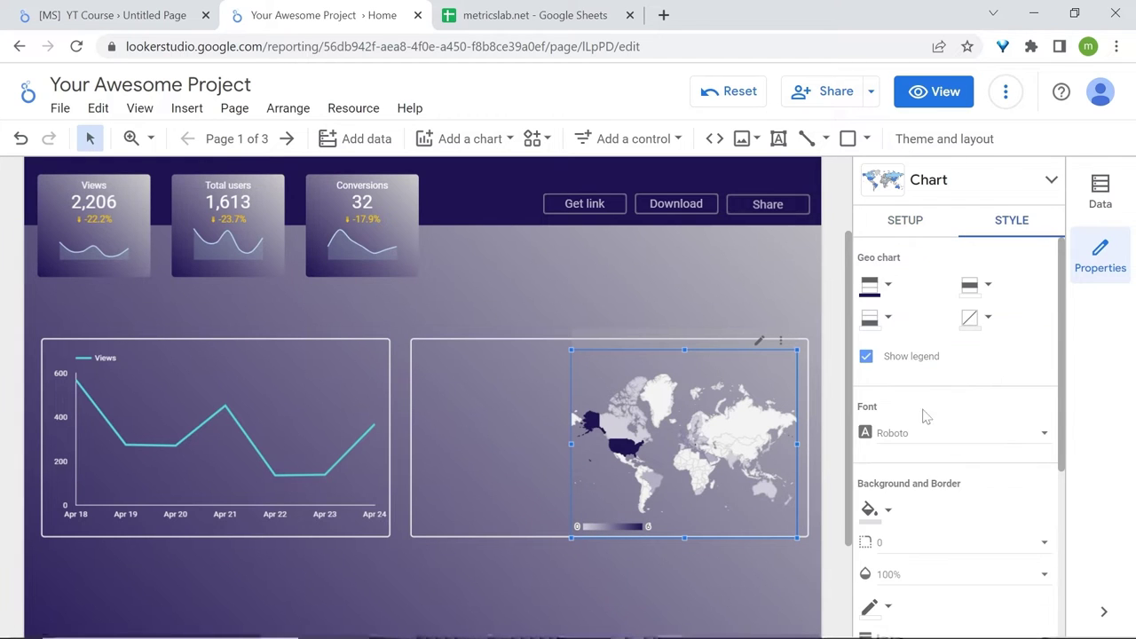
click(867, 356)
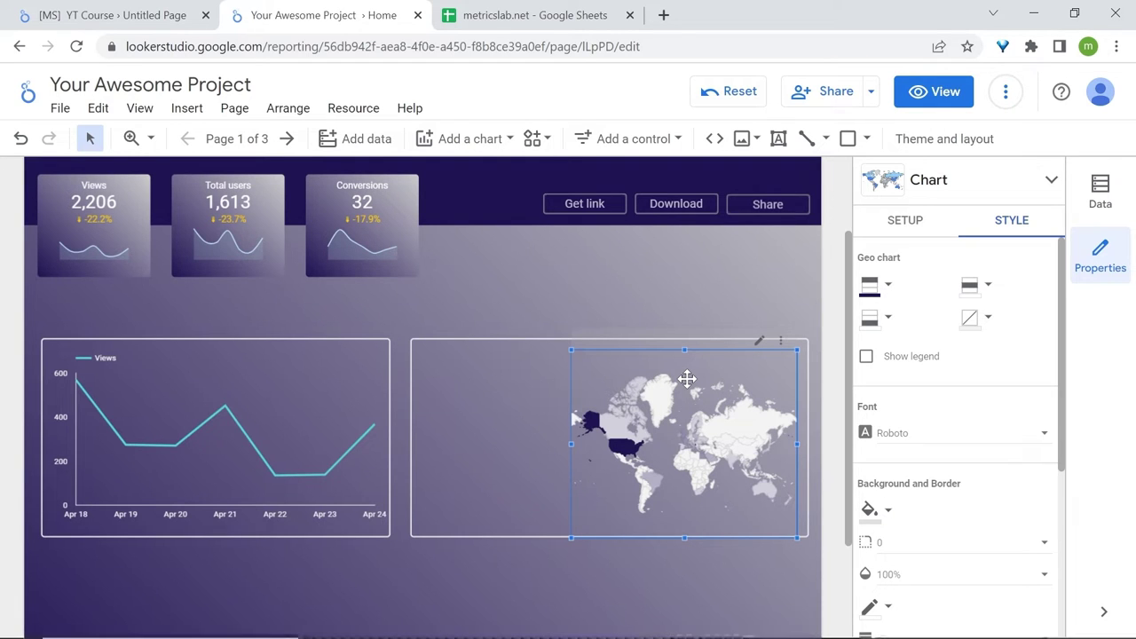
- Move the duplicate world map into the left half of the frame
drag(691, 388, 704, 401)
scroll(690, 388, down, 1)
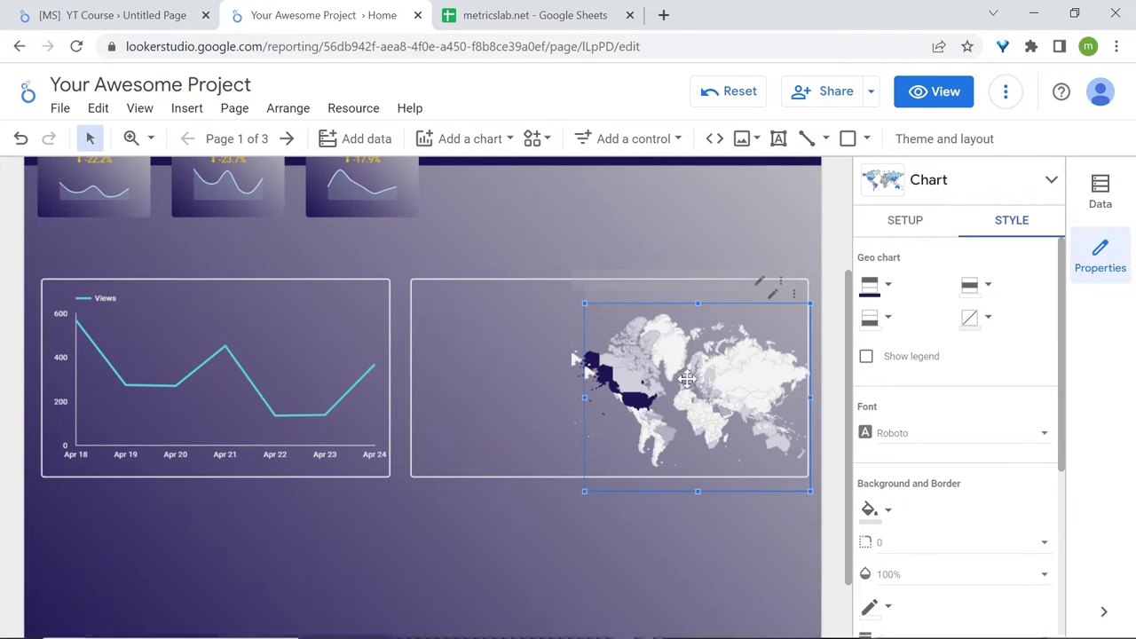
drag(619, 373, 506, 353)
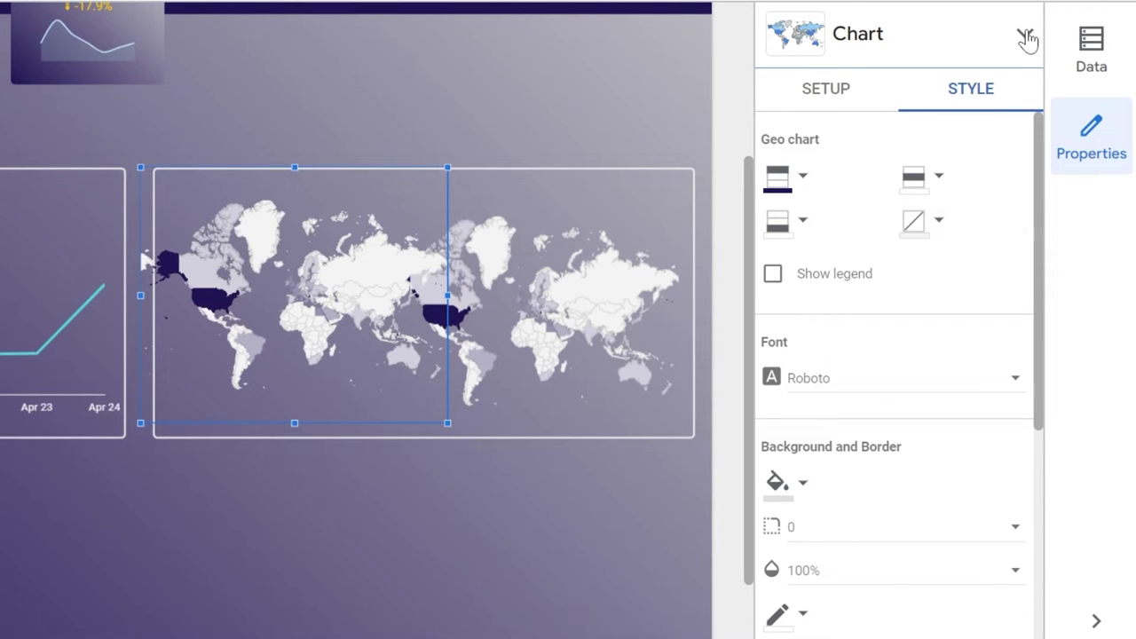
click(1025, 36)
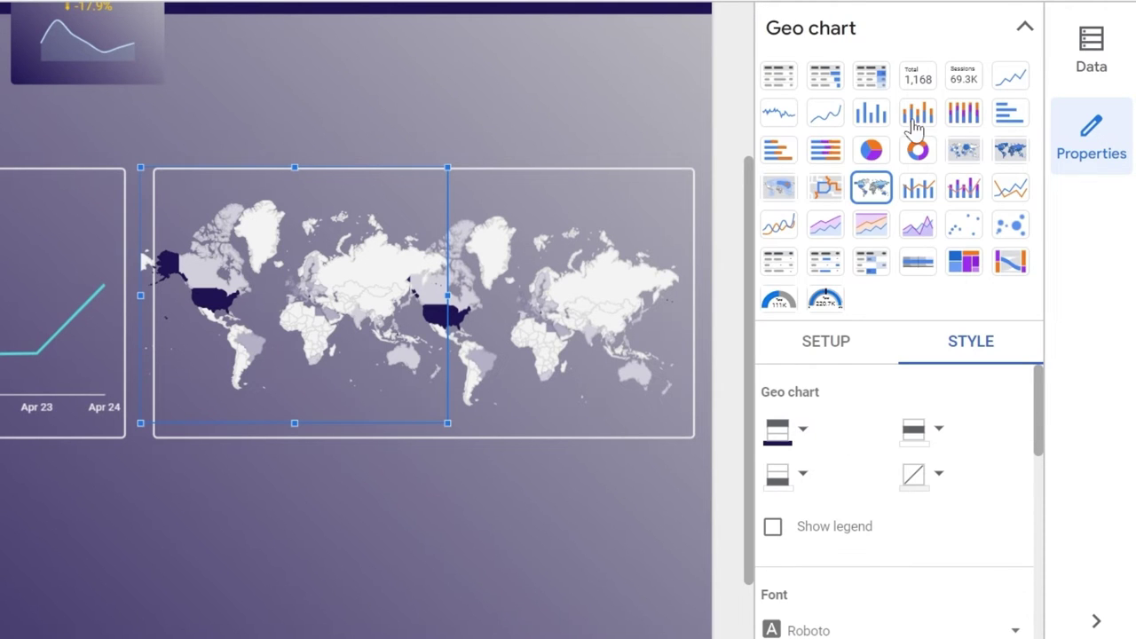
- Convert the left map into a horizontal bar chart with 5 light grey bars
click(1012, 115)
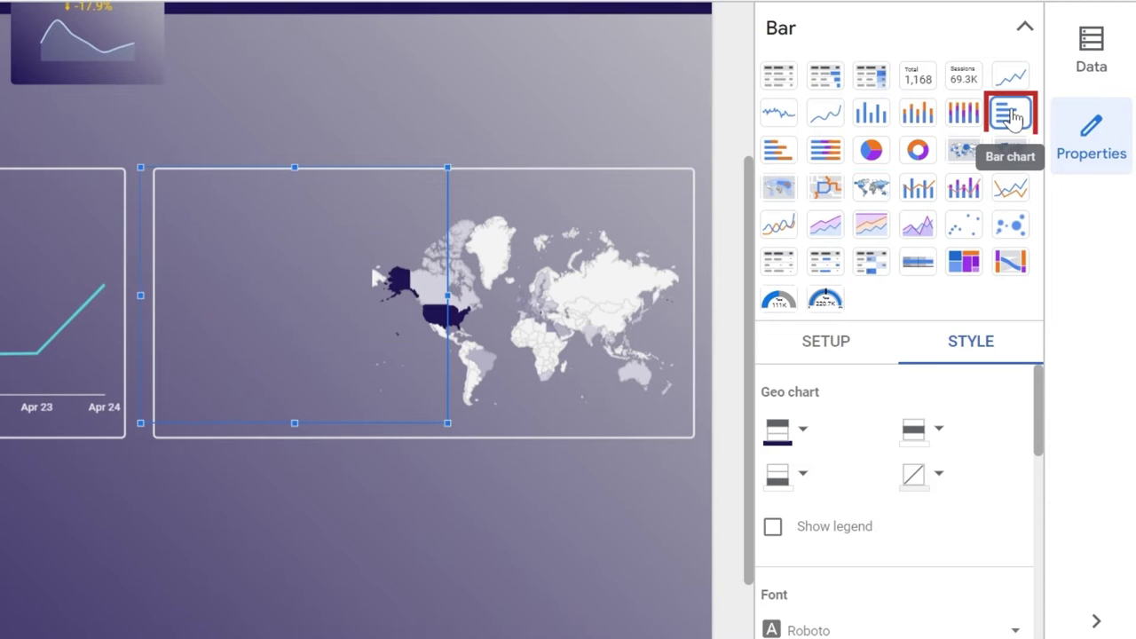
click(1016, 29)
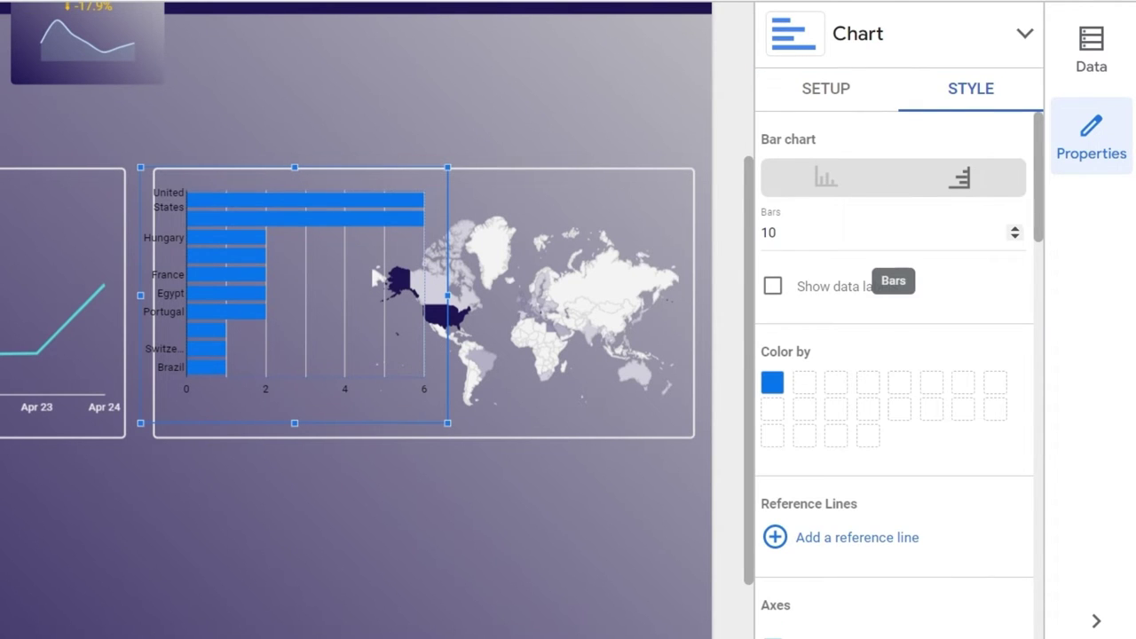
text(5)
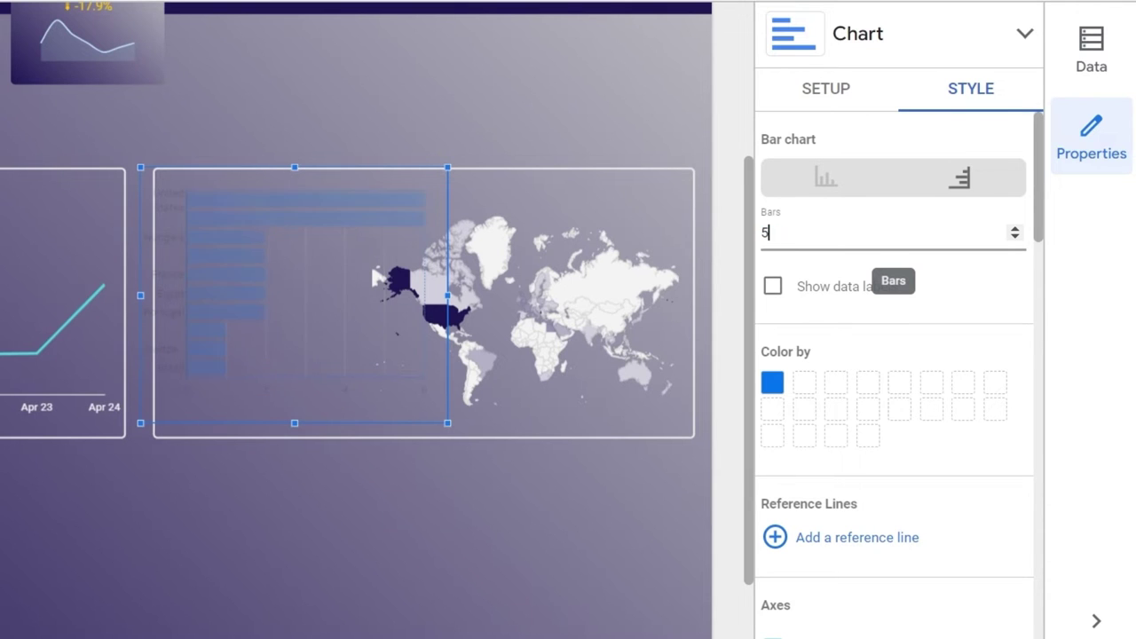
click(772, 385)
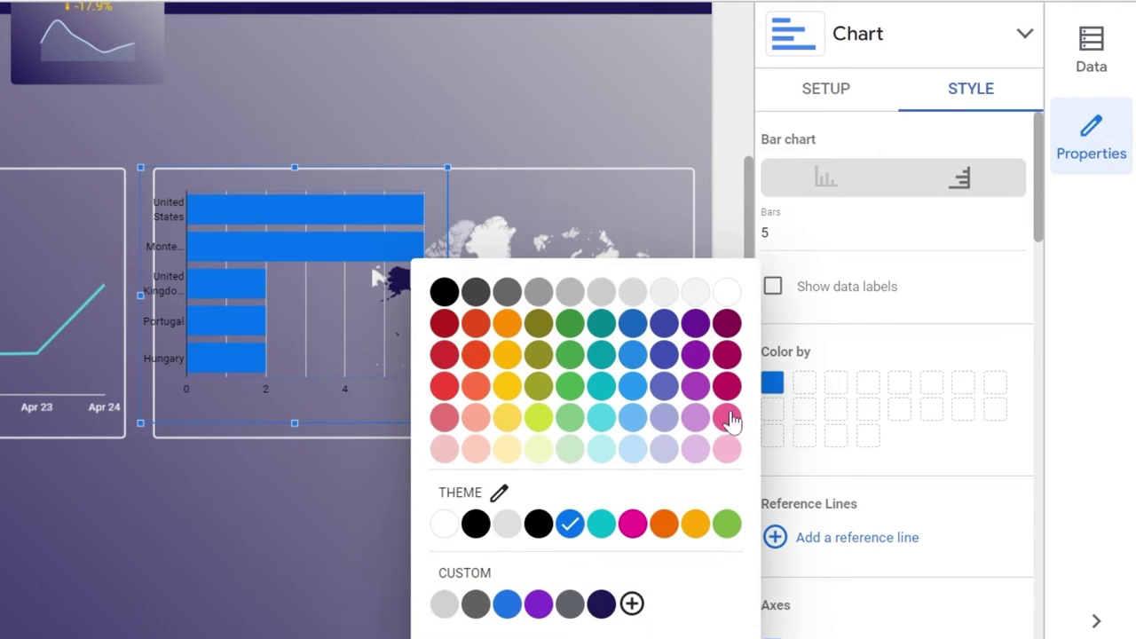
click(511, 532)
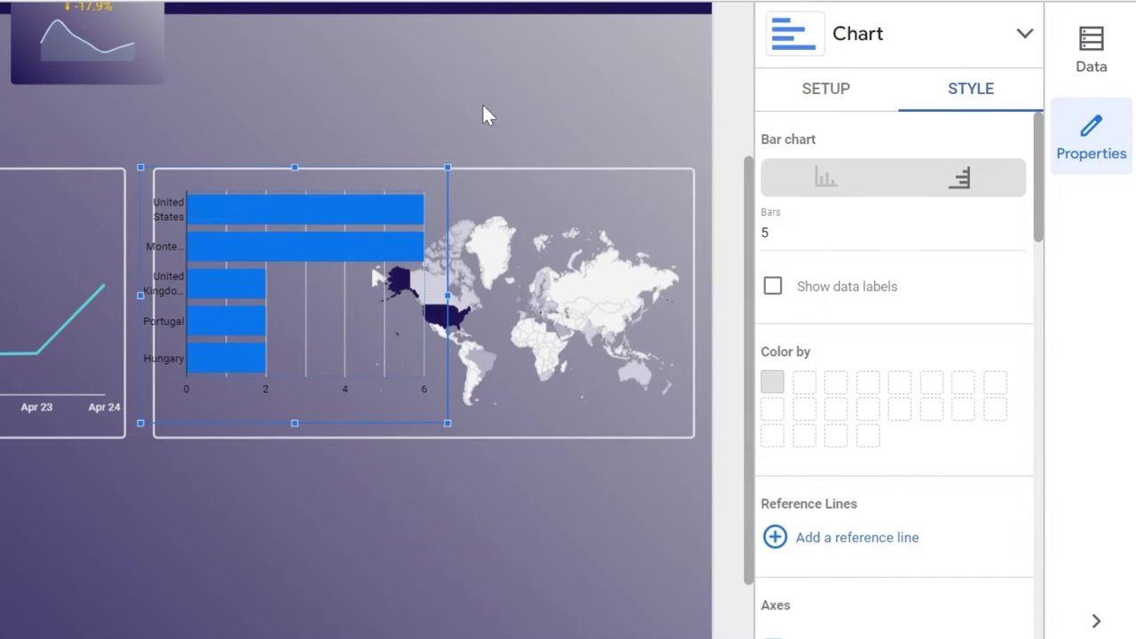
- Replace the bar chart's Conversions metric with Total users
click(482, 103)
click(355, 208)
scroll(893, 503, down, 2)
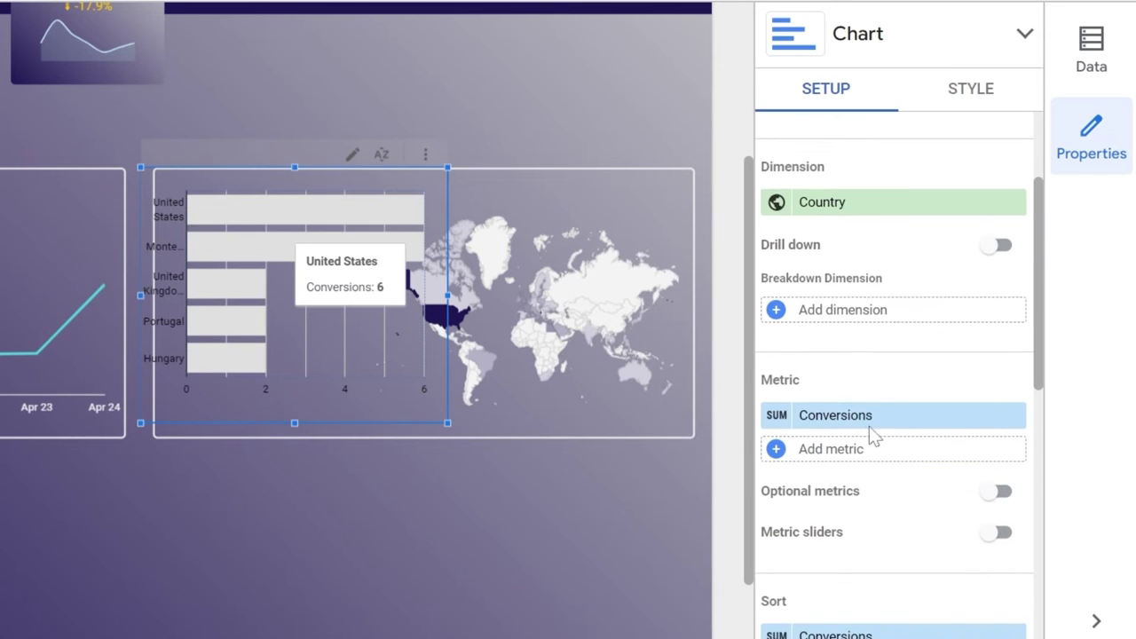
scroll(848, 364, down, 1)
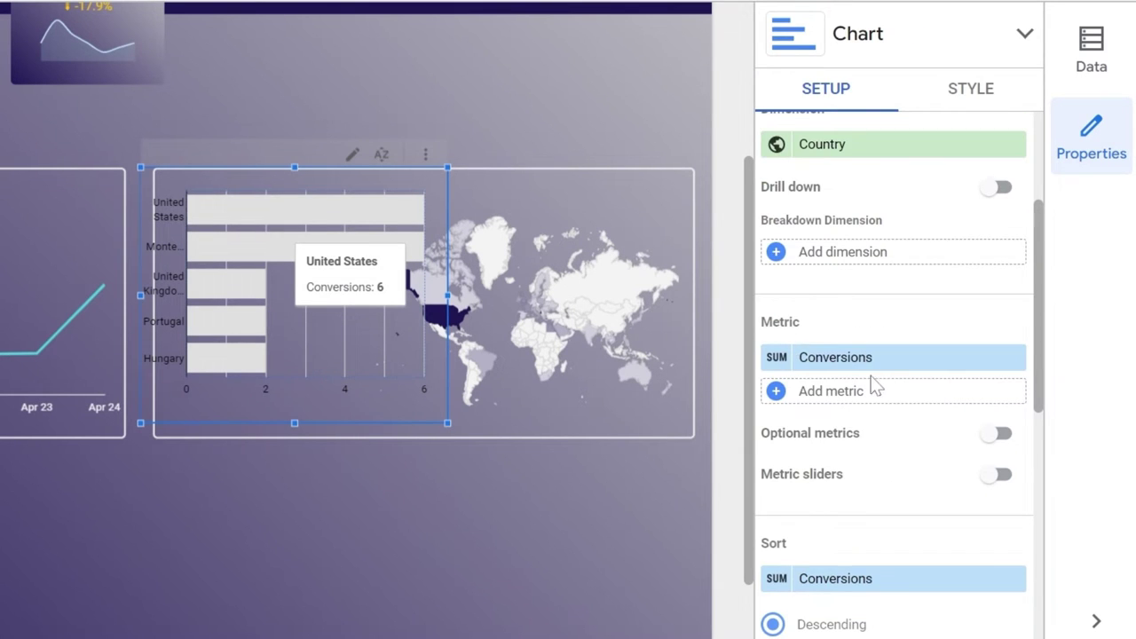
click(890, 362)
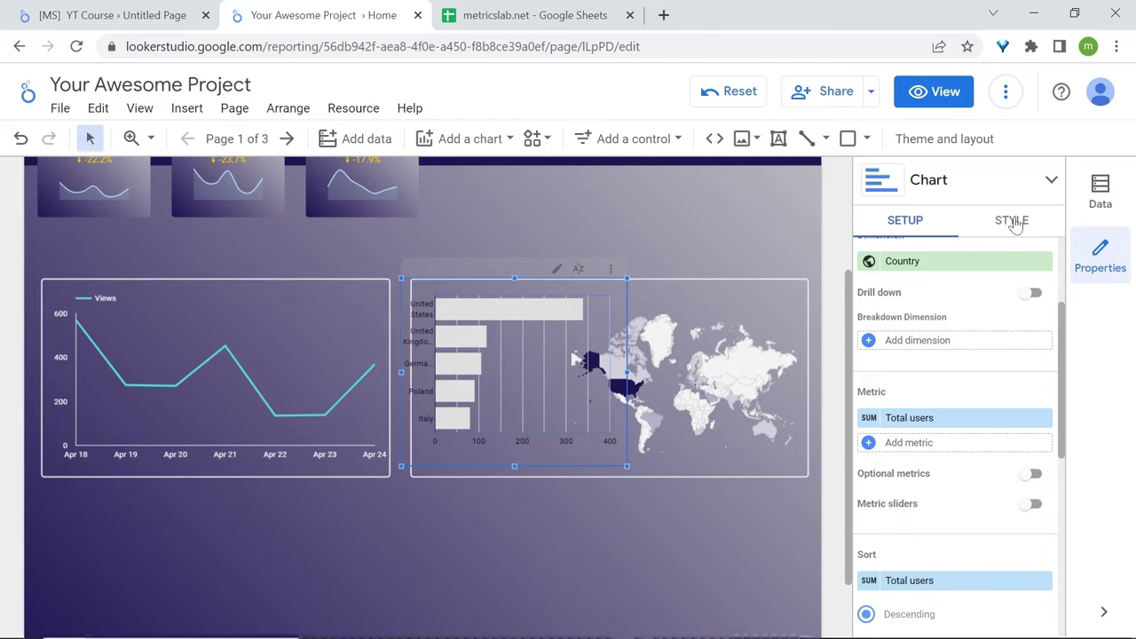
- Apply a new axis colour to the Total users bar chart in its Style settings
click(1015, 221)
scroll(971, 388, down, 6)
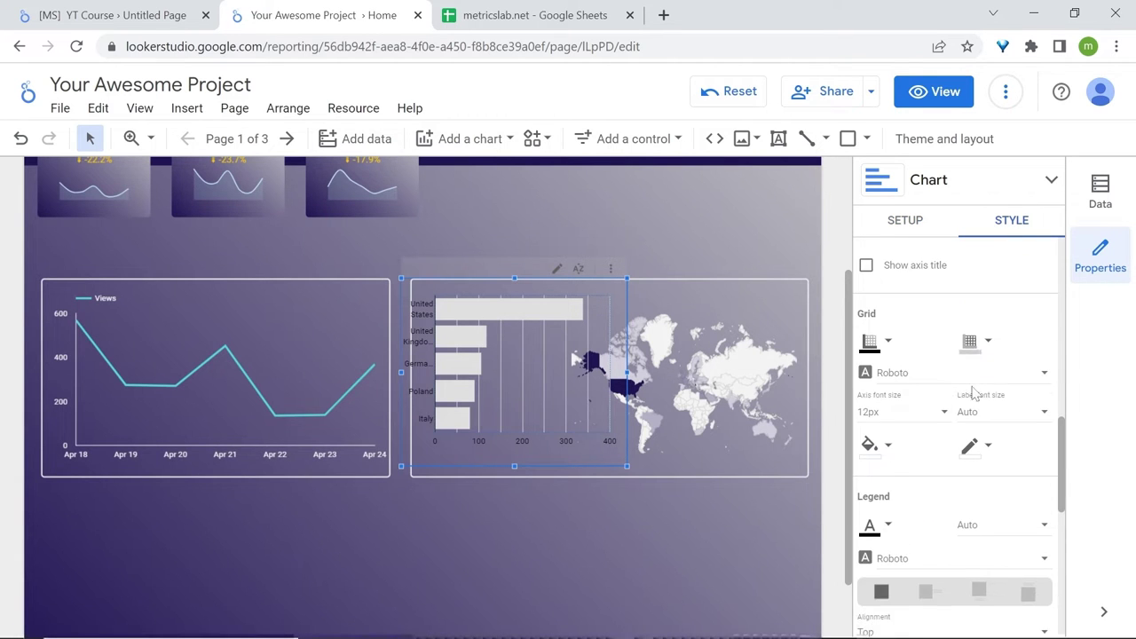
click(984, 348)
click(913, 338)
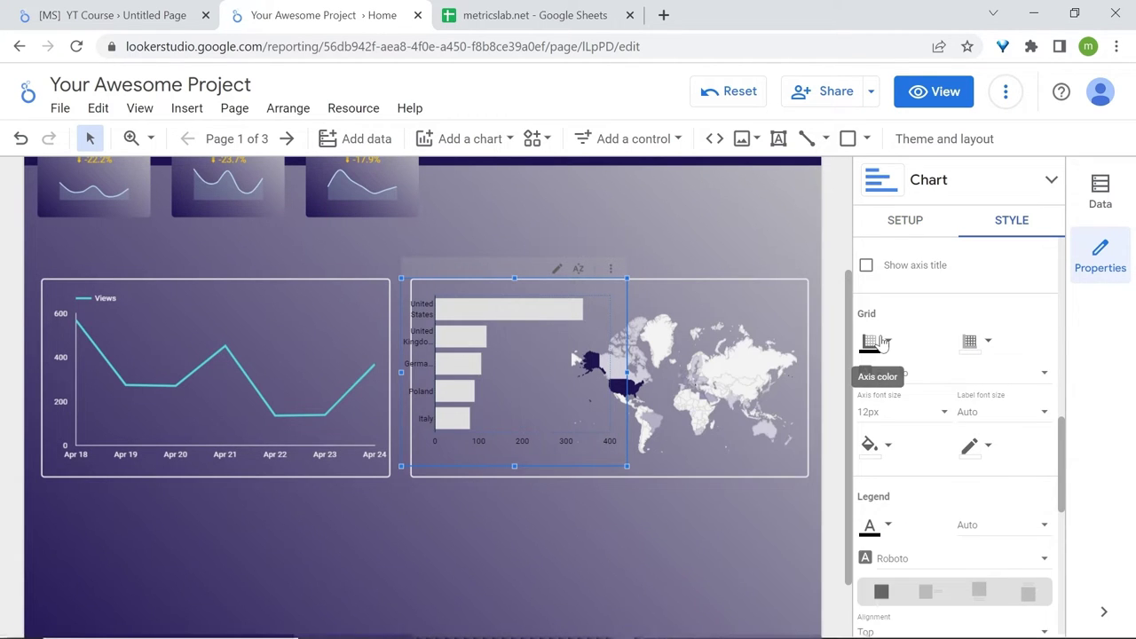
click(883, 344)
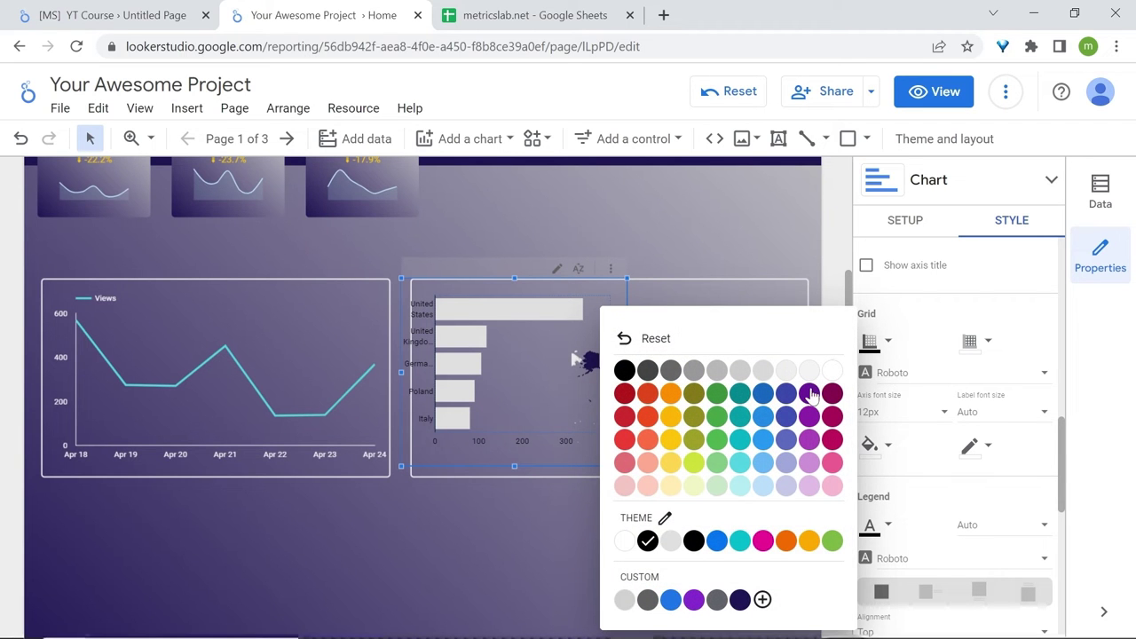
click(834, 371)
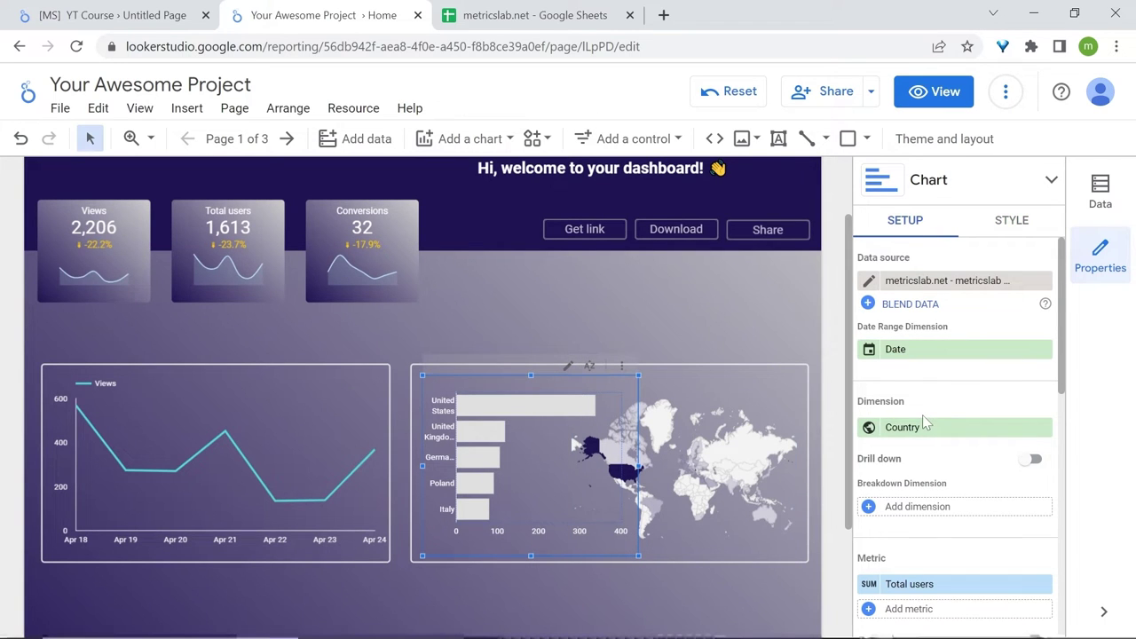
scroll(922, 415, down, 3)
scroll(924, 423, down, 5)
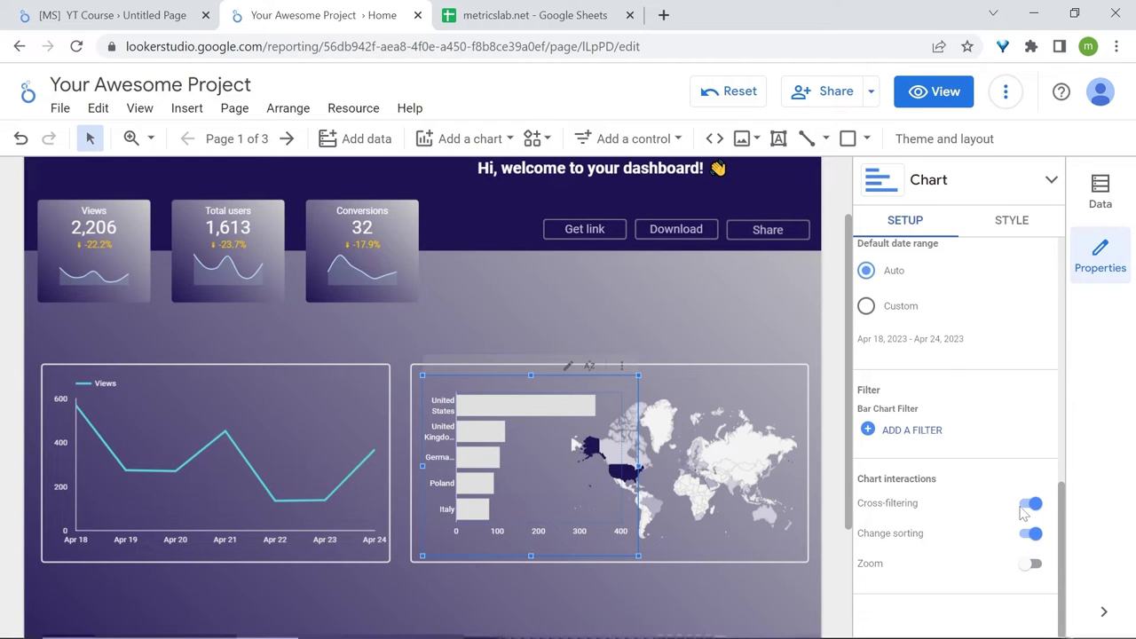
- Cross-filter the report to Germany in view mode, then switch back to editing
click(932, 94)
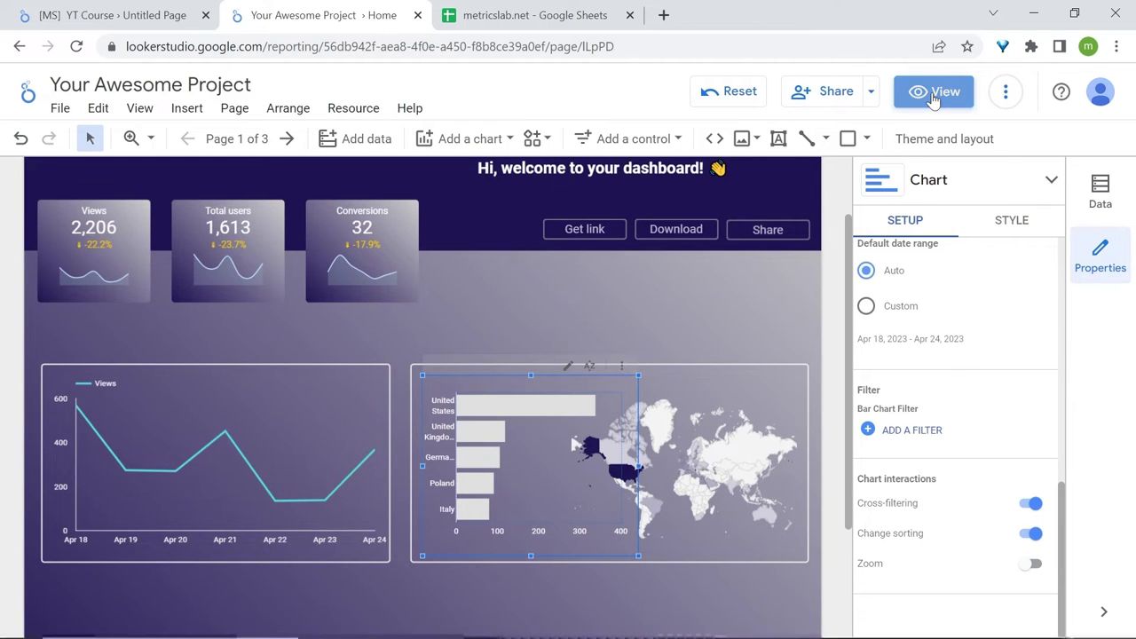
scroll(710, 435, down, 1)
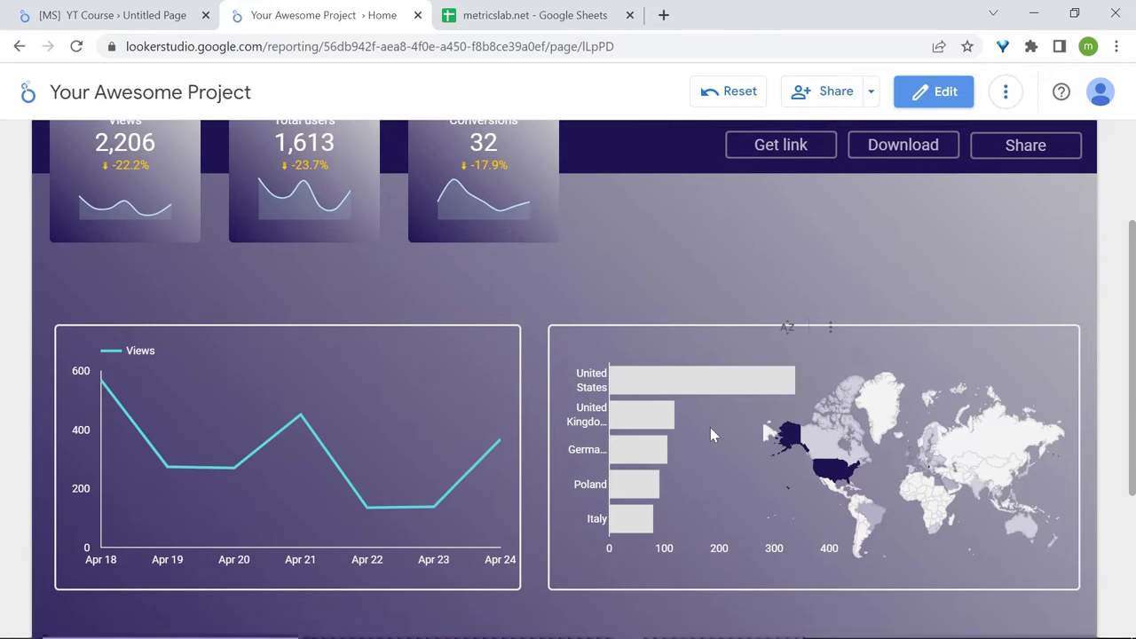
mouse_move(637, 381)
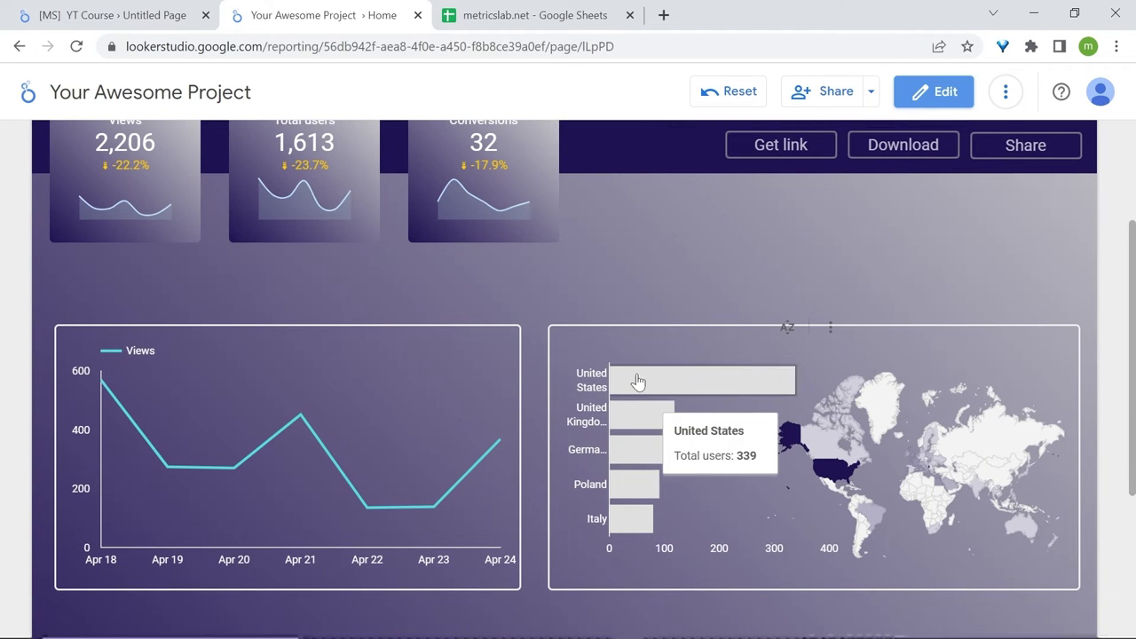
click(636, 450)
scroll(674, 264, down, 2)
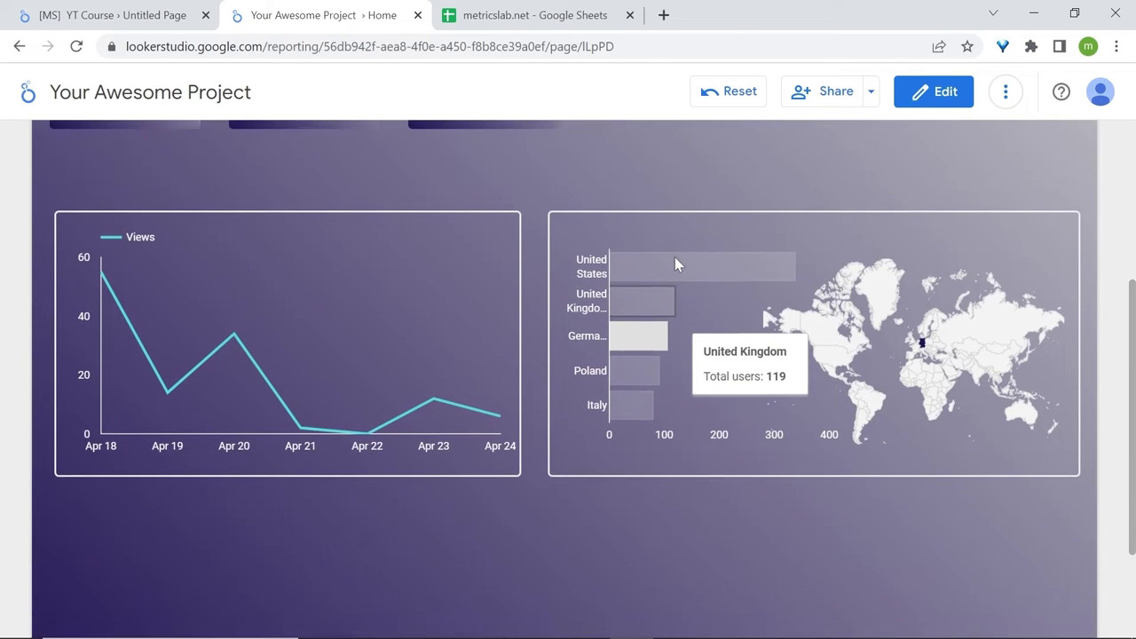
scroll(675, 264, up, 3)
scroll(799, 240, down, 2)
click(923, 94)
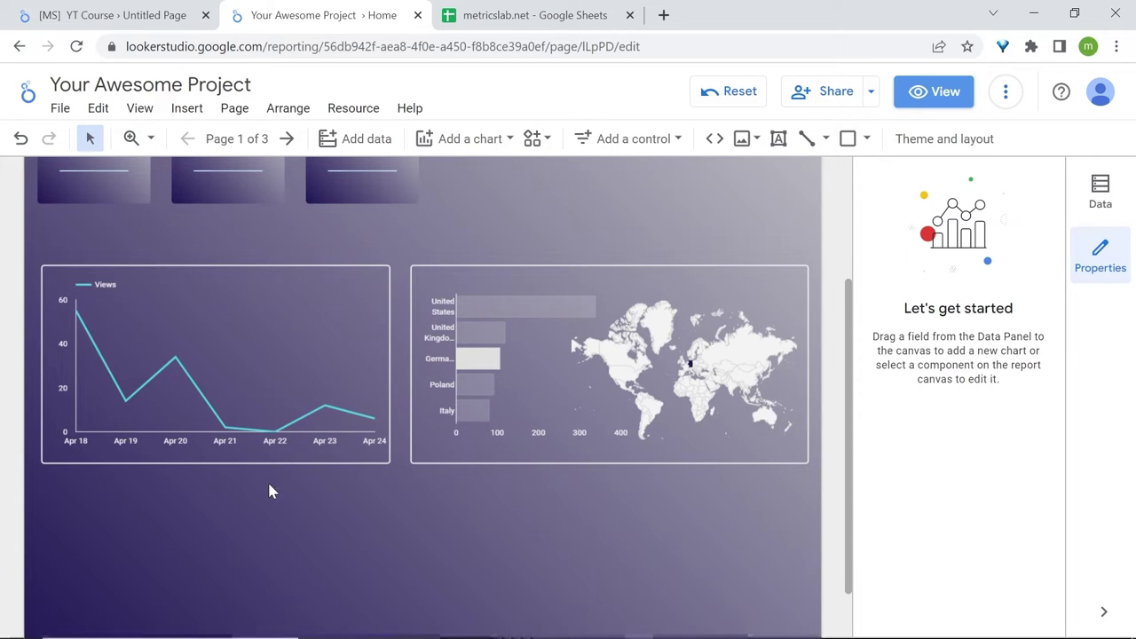
- Add a Date and Views table below the line chart
click(463, 140)
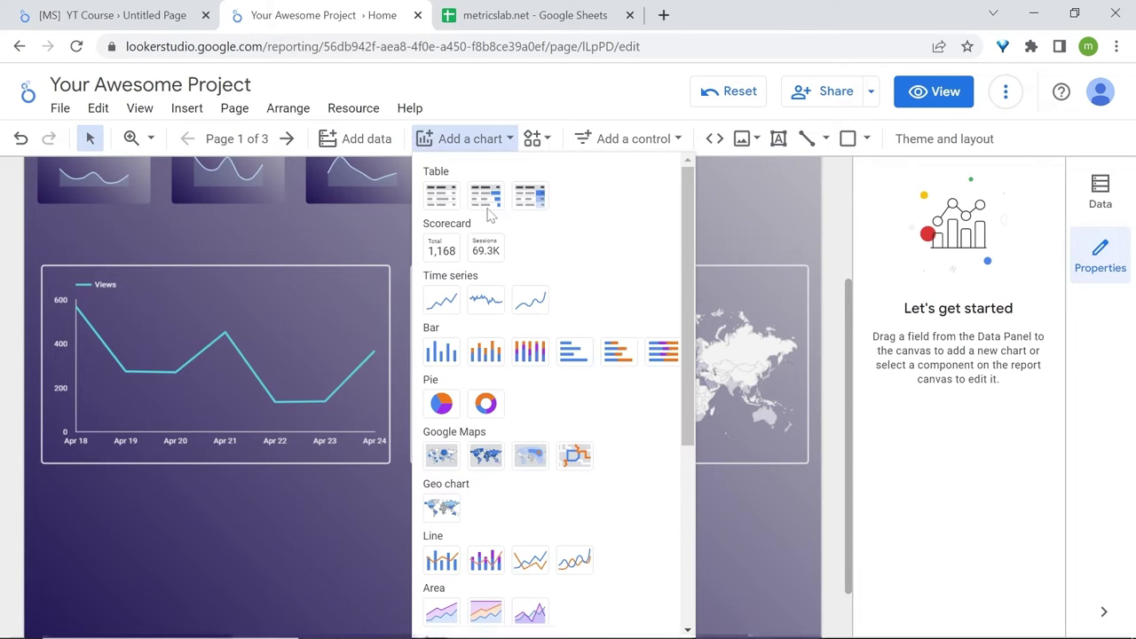
click(441, 202)
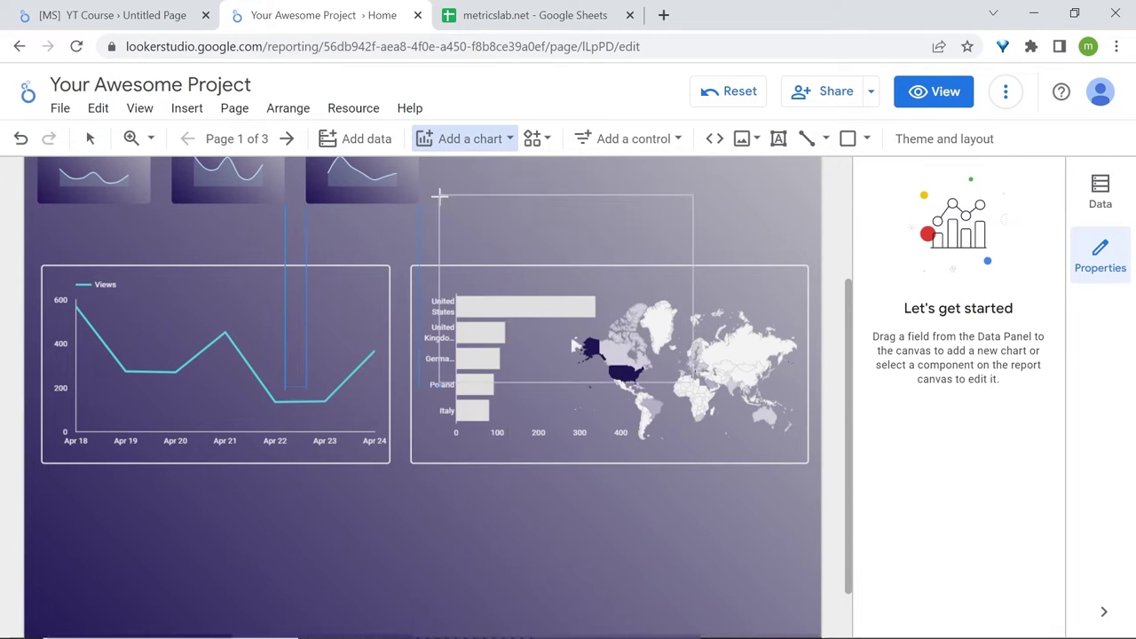
click(44, 524)
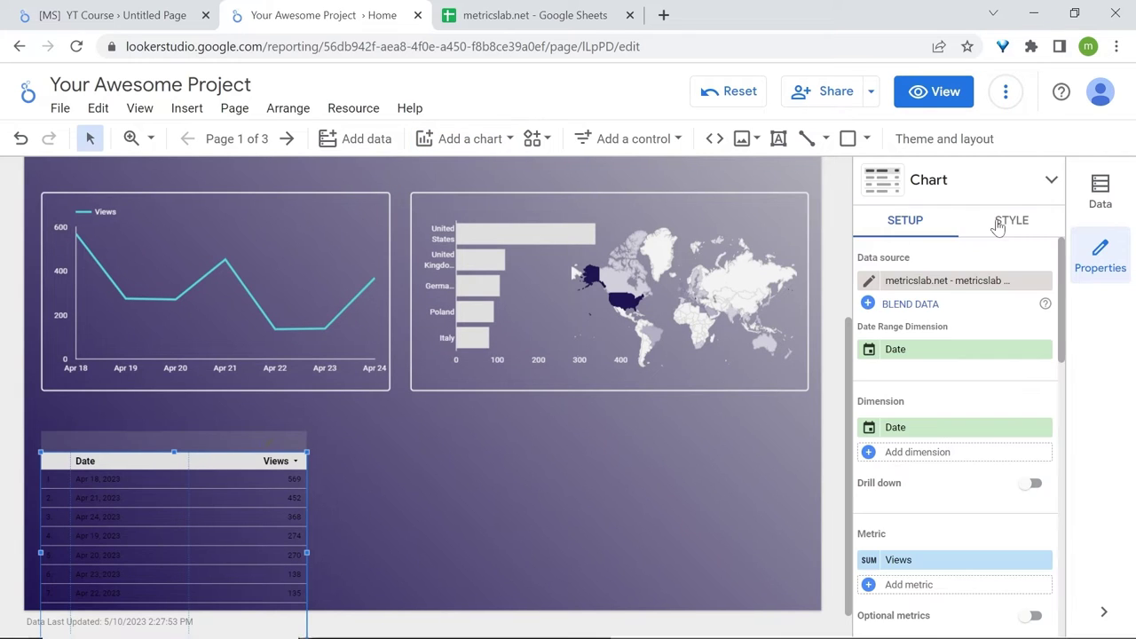
- Make the table header text white and hide the row numbers
click(1030, 221)
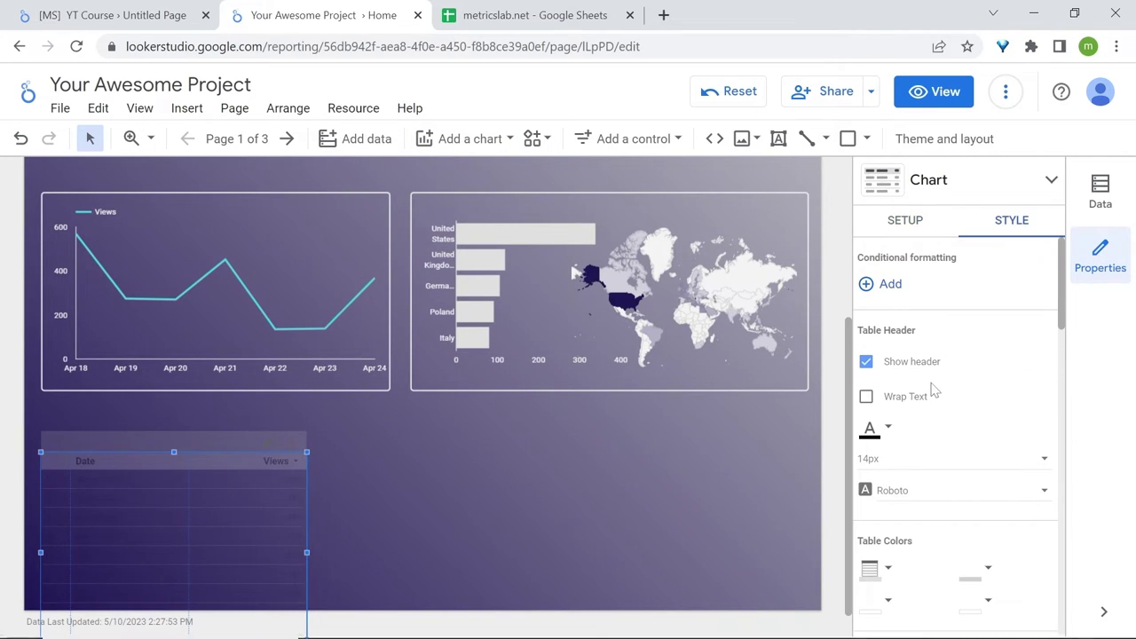
scroll(932, 386, down, 2)
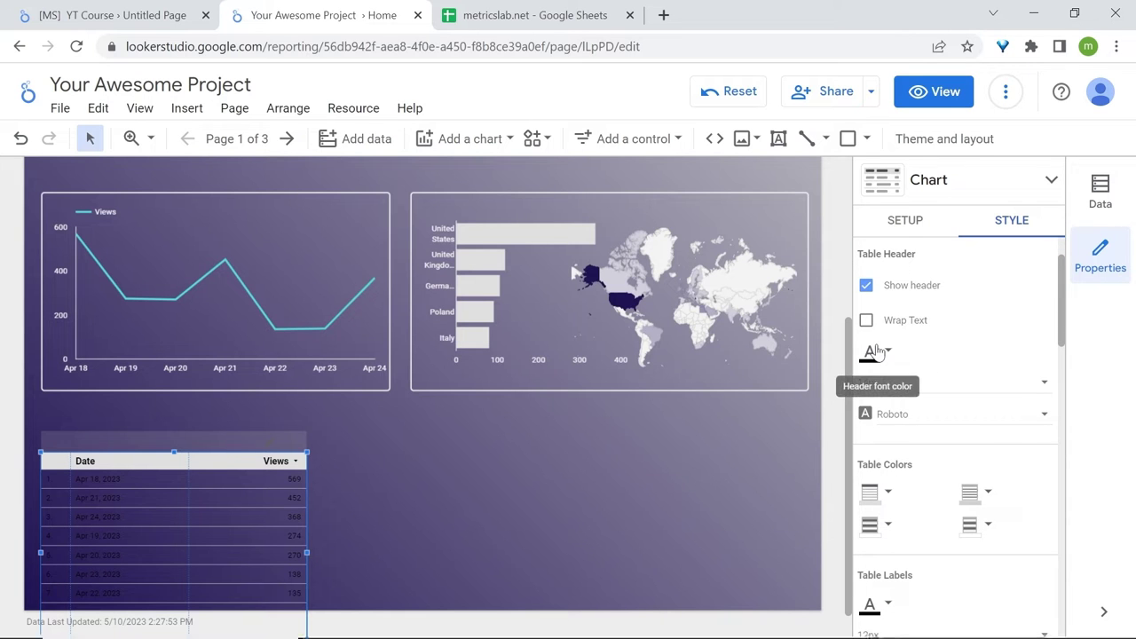
click(875, 353)
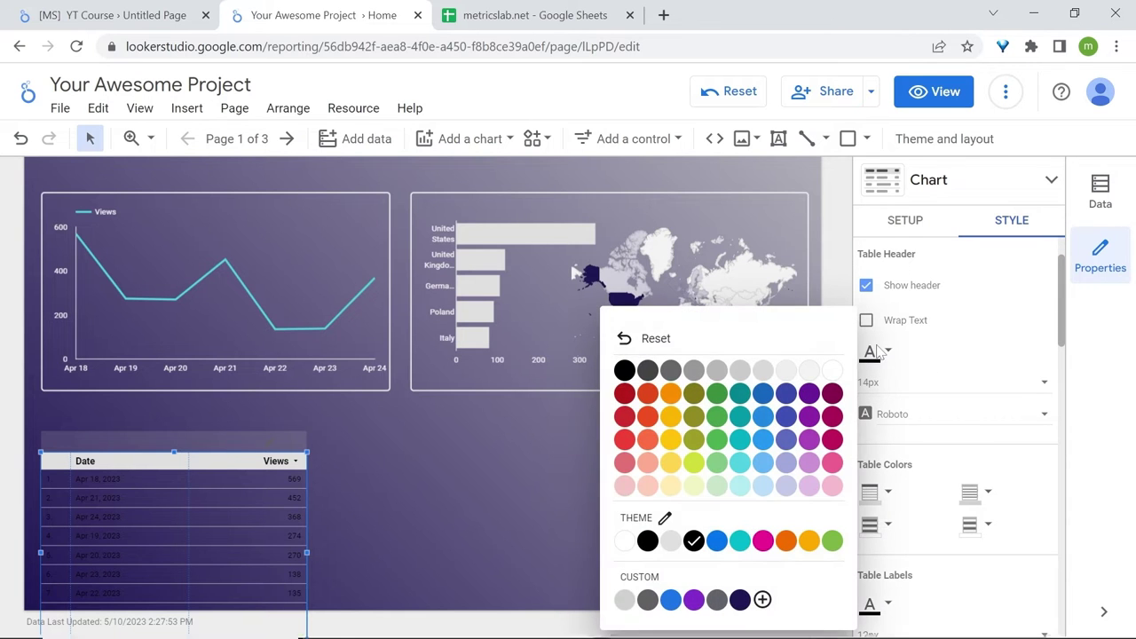
click(830, 373)
scroll(944, 380, down, 3)
scroll(946, 381, up, 1)
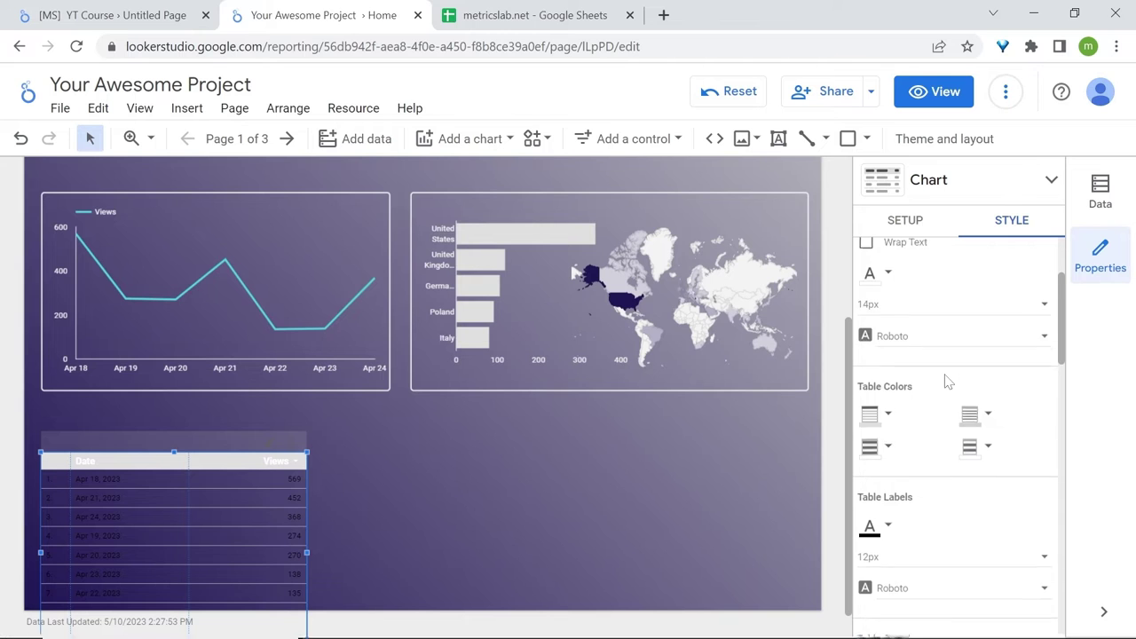
scroll(946, 380, down, 3)
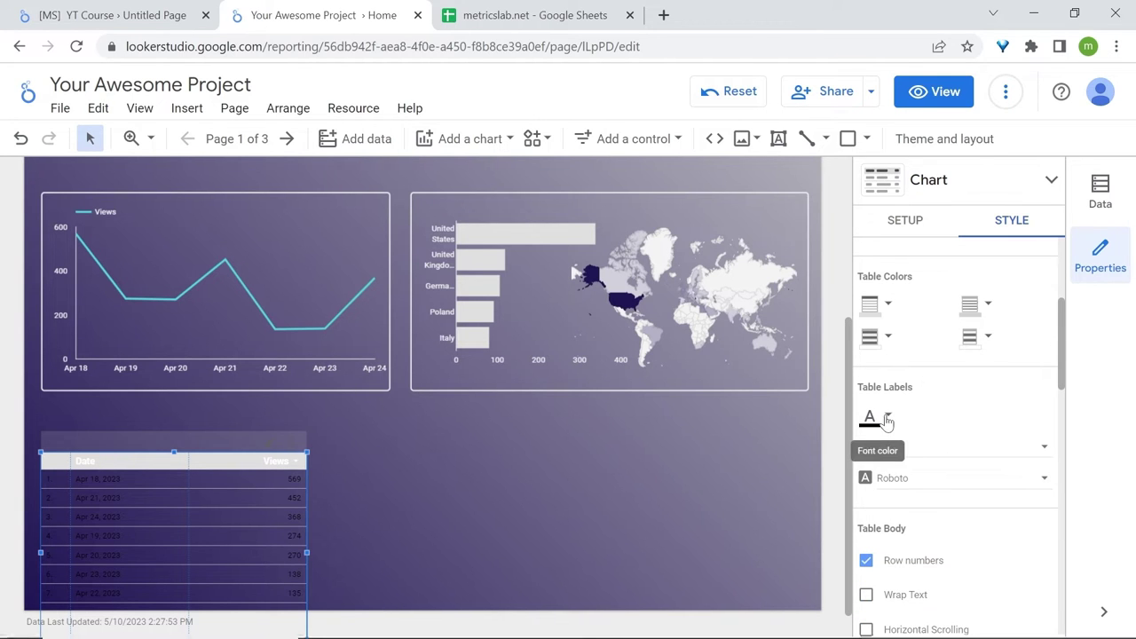
click(886, 422)
click(836, 376)
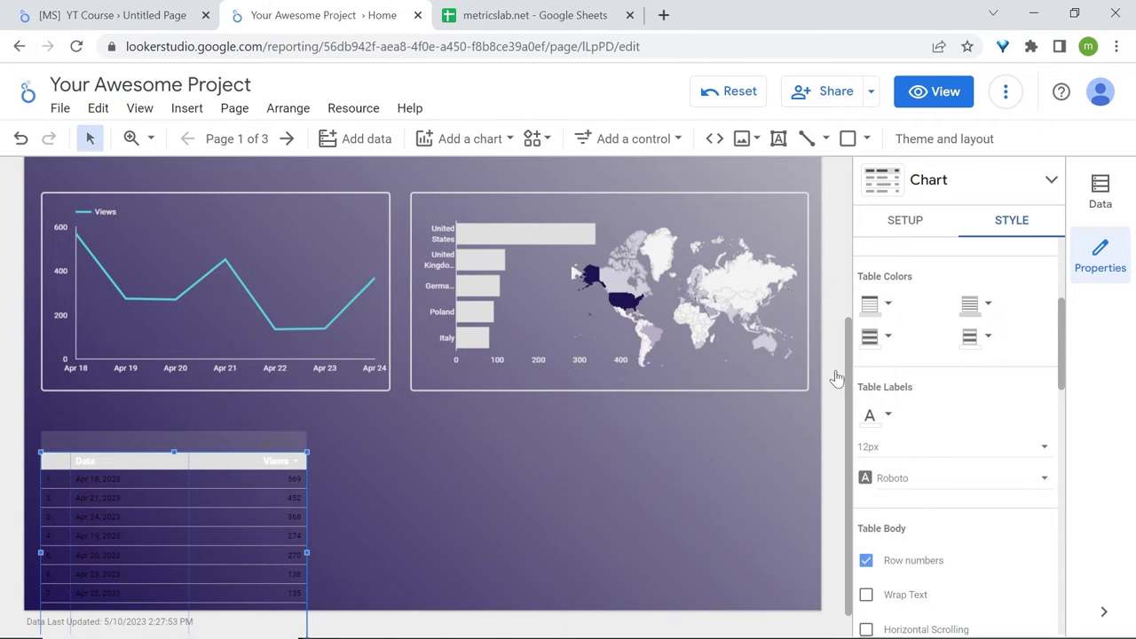
scroll(939, 472, down, 1)
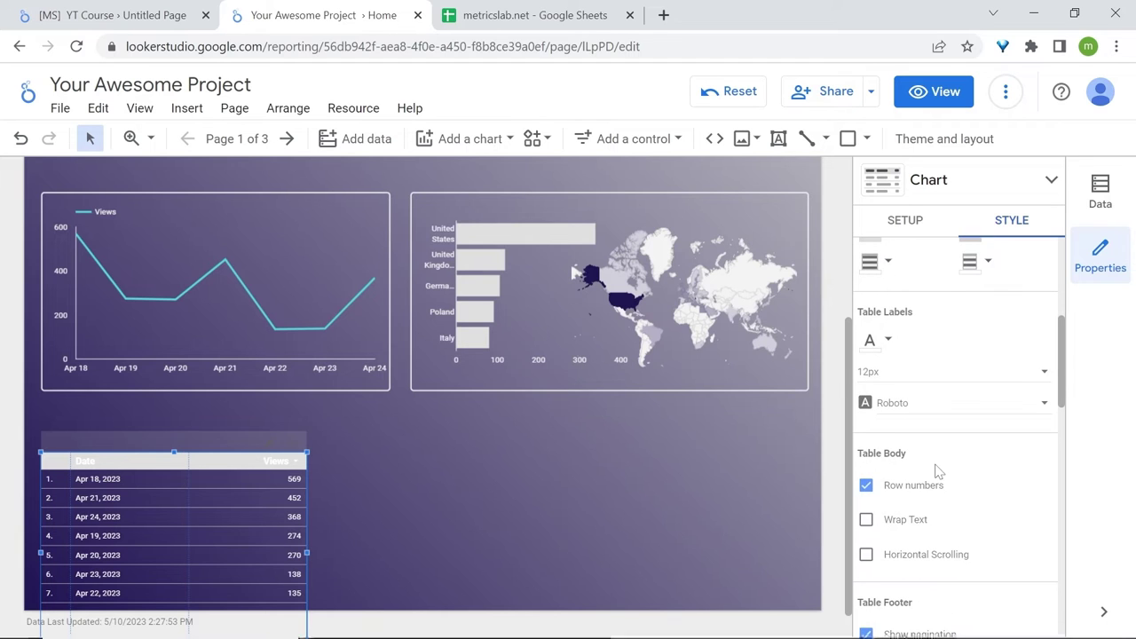
click(868, 488)
- Set the table header background to transparent
scroll(984, 380, up, 1)
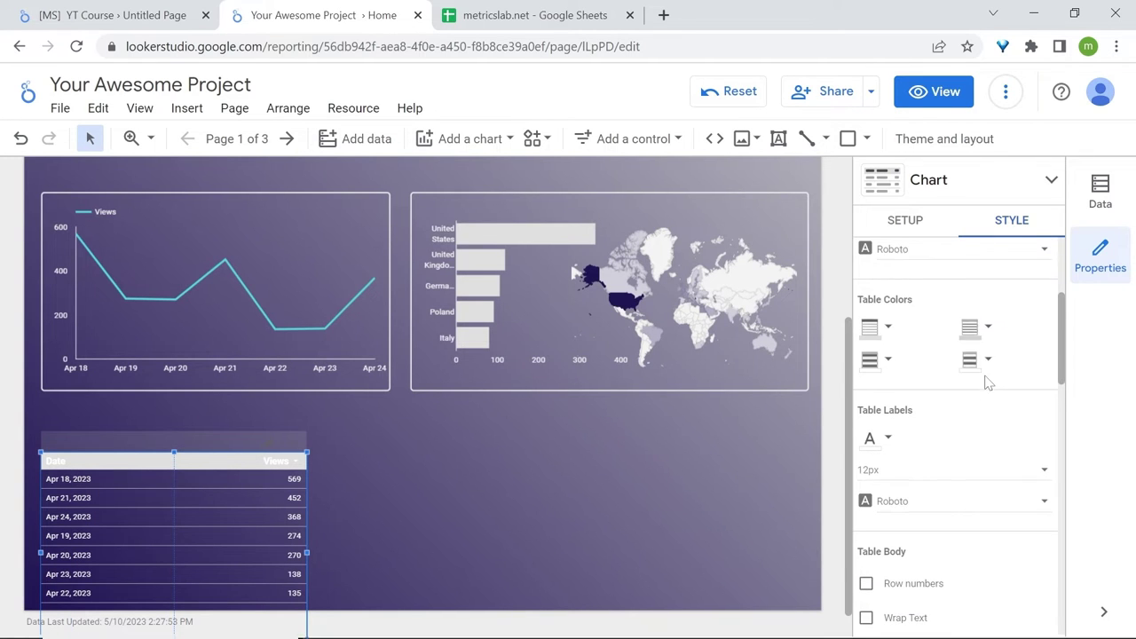
click(888, 327)
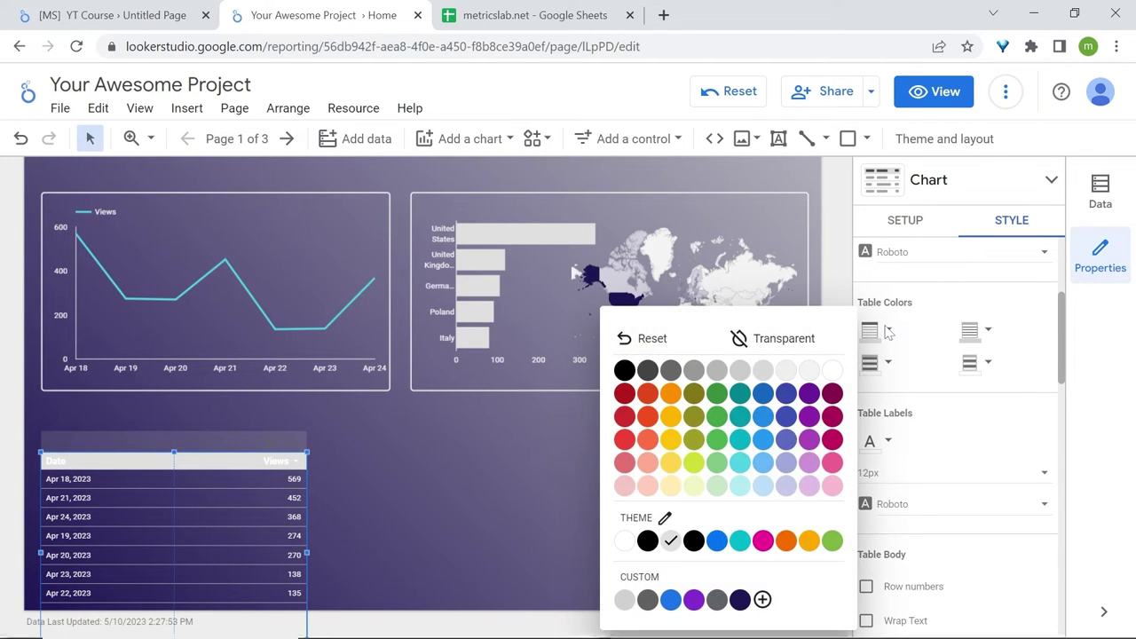
click(779, 333)
click(887, 329)
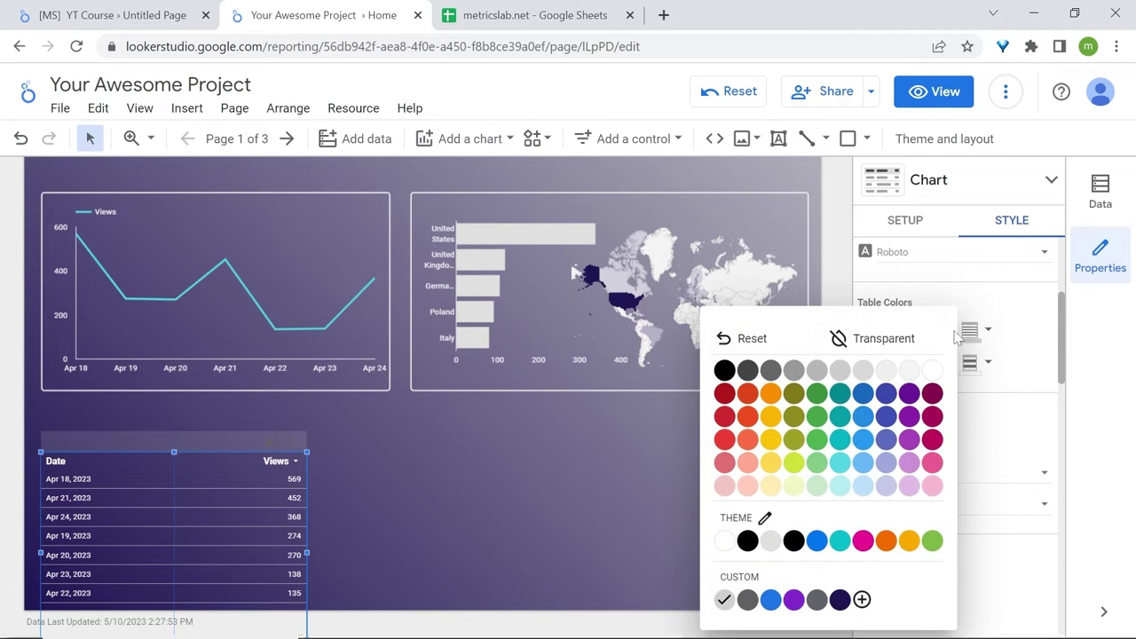
click(906, 342)
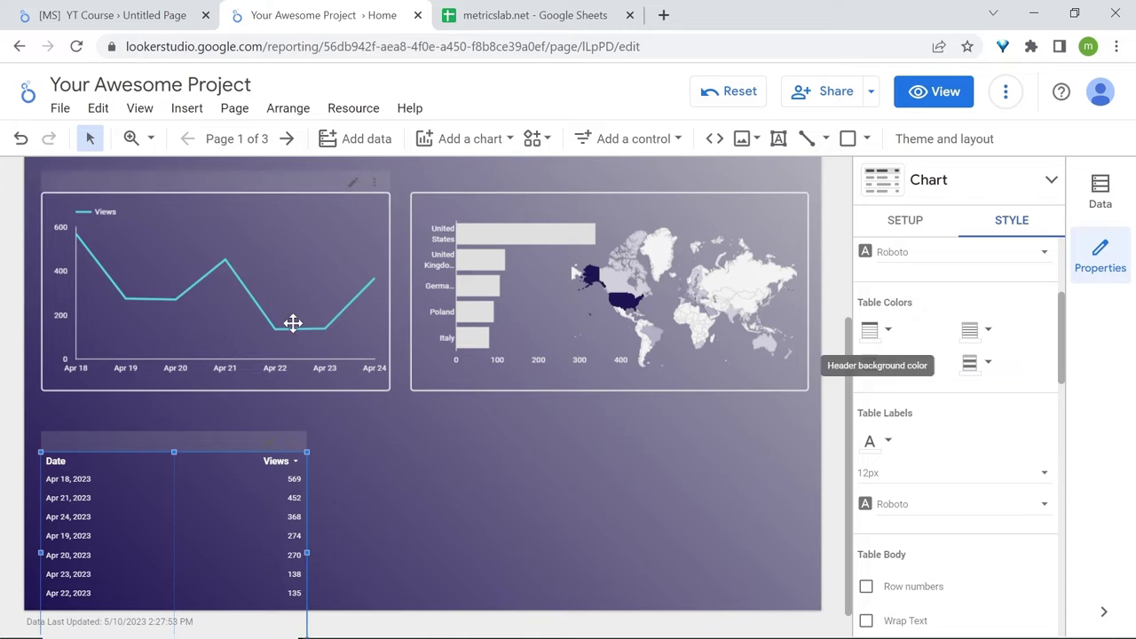
- Shorten the table so it shows fewer rows
scroll(394, 461, down, 1)
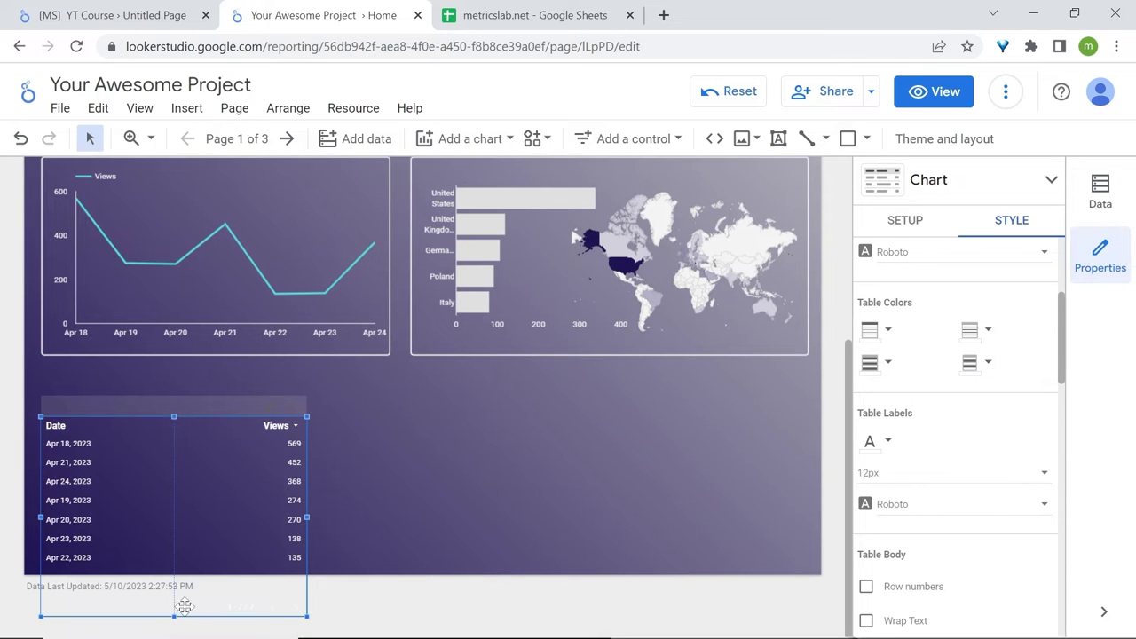
drag(175, 619, 171, 541)
click(867, 213)
- Switch the table's dimension to Page title
scroll(938, 386, up, 3)
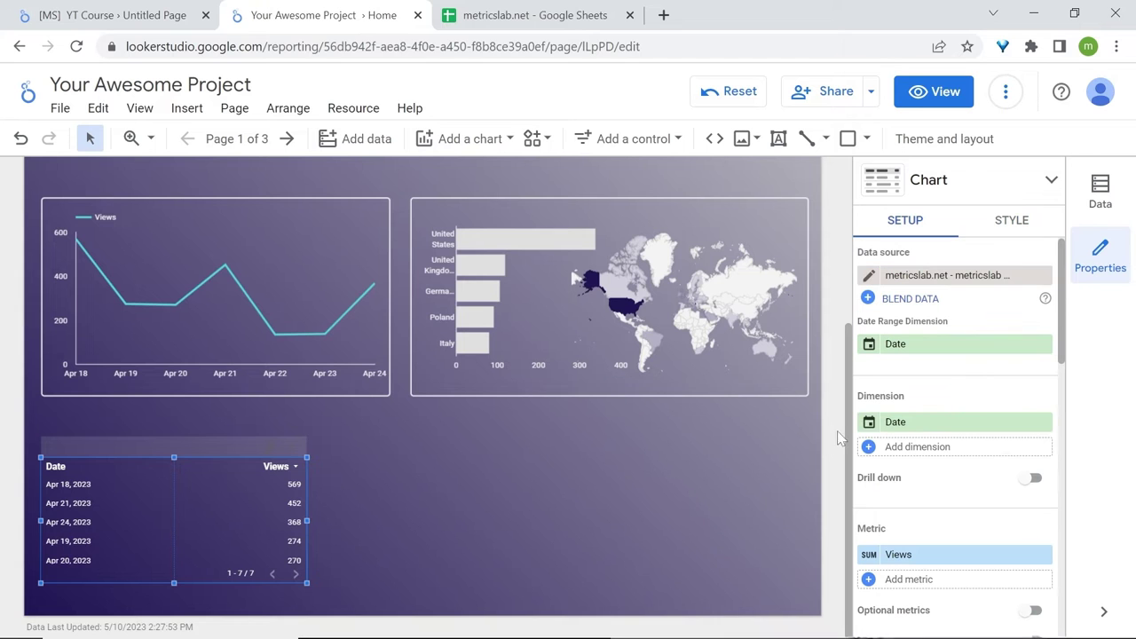
click(953, 425)
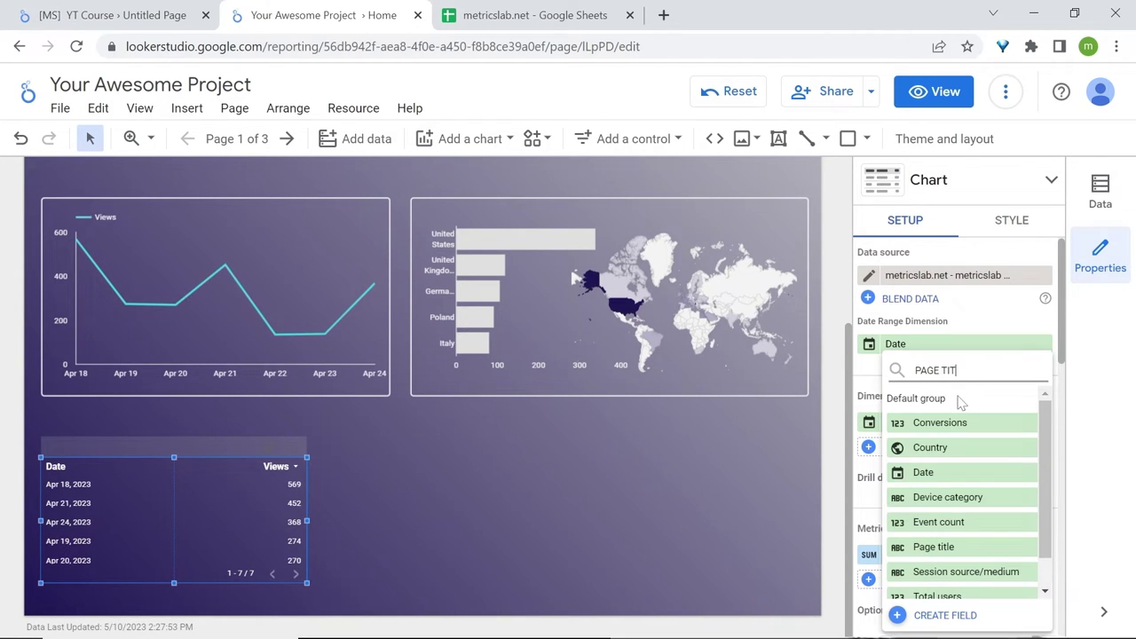
click(944, 429)
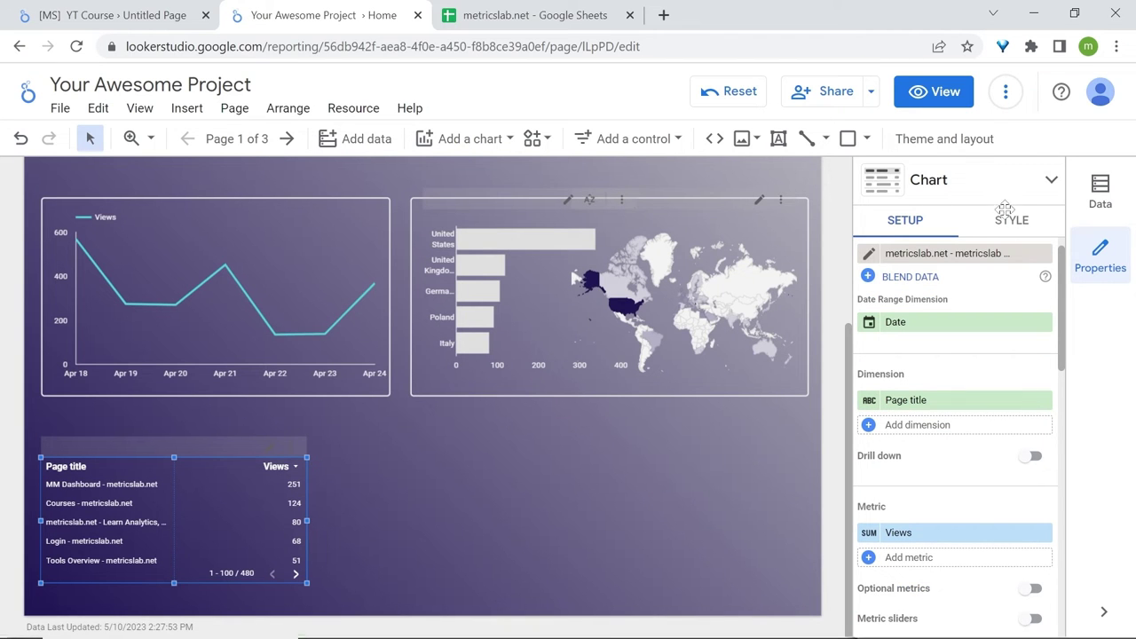
- Hide the table's pagination footer, round its corners to radius 5, and add a thin coloured border
click(1009, 217)
scroll(959, 381, down, 6)
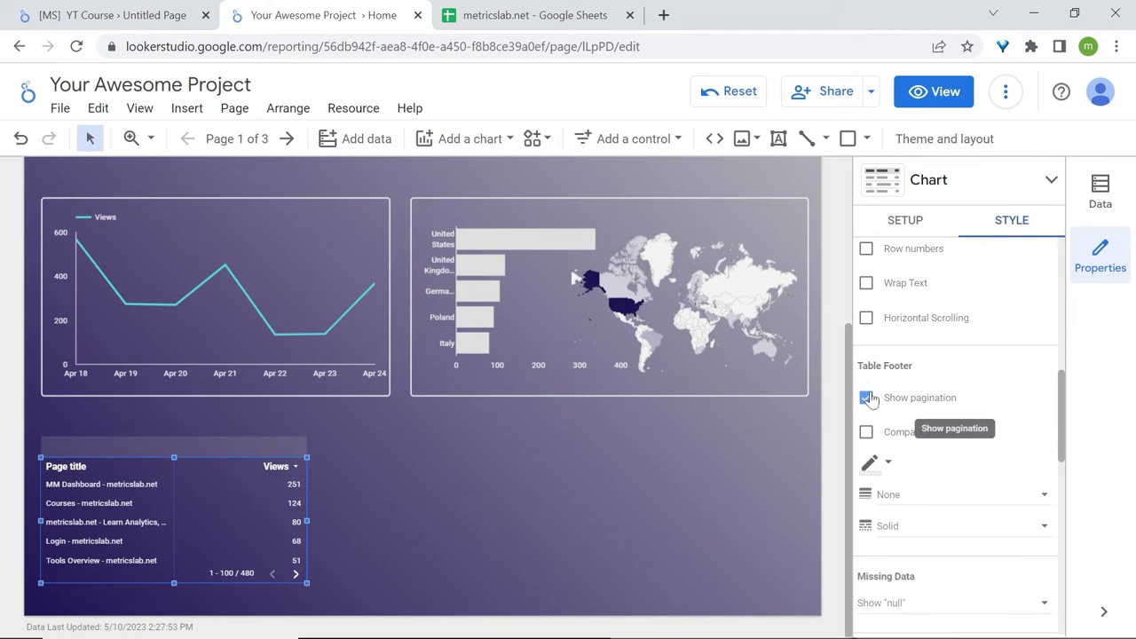
click(867, 397)
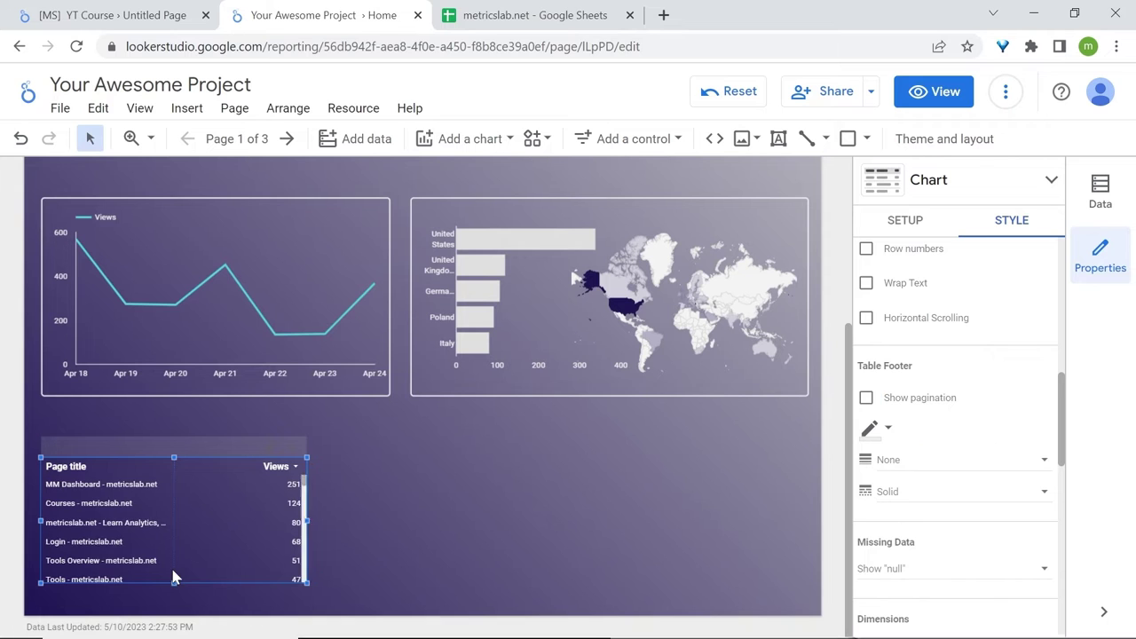
drag(174, 582, 172, 571)
scroll(946, 502, down, 2)
scroll(946, 502, down, 5)
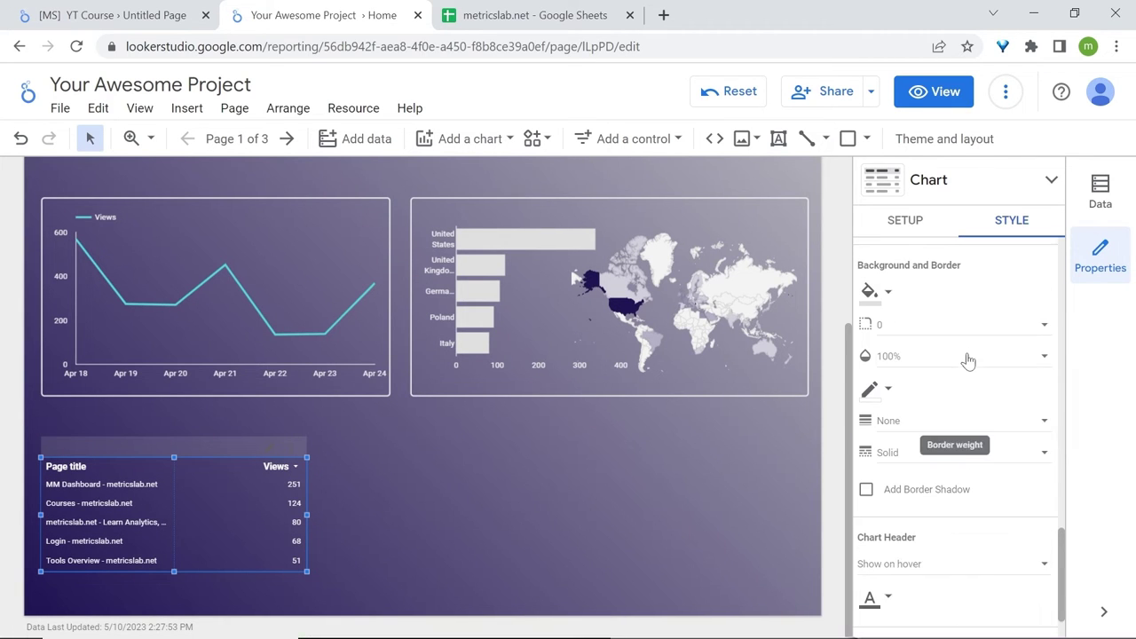
click(911, 346)
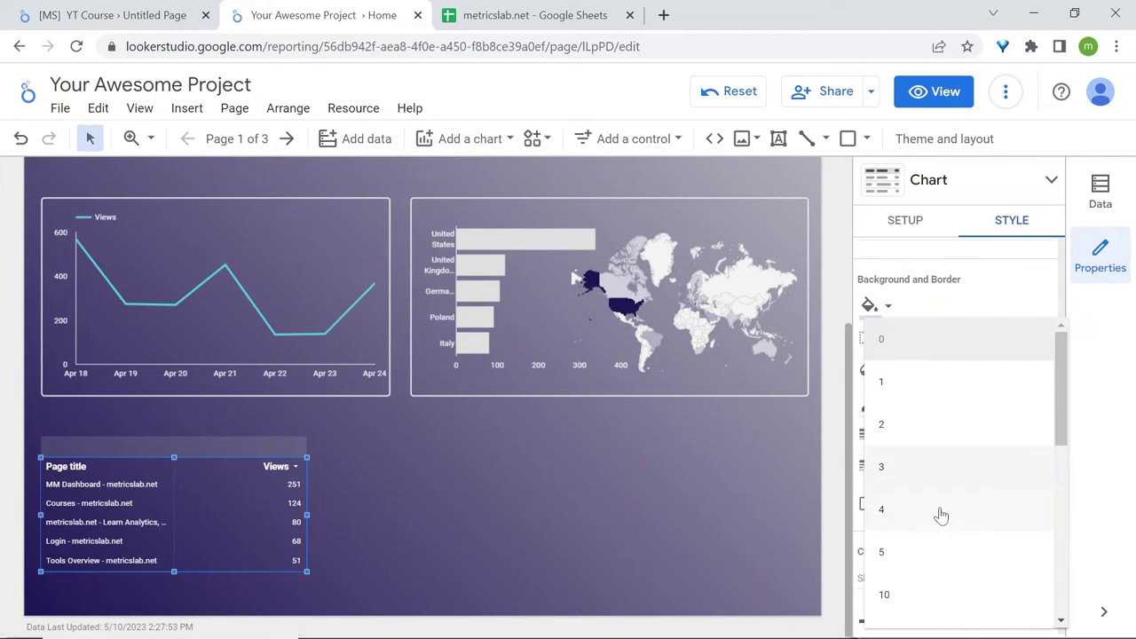
click(933, 551)
click(888, 410)
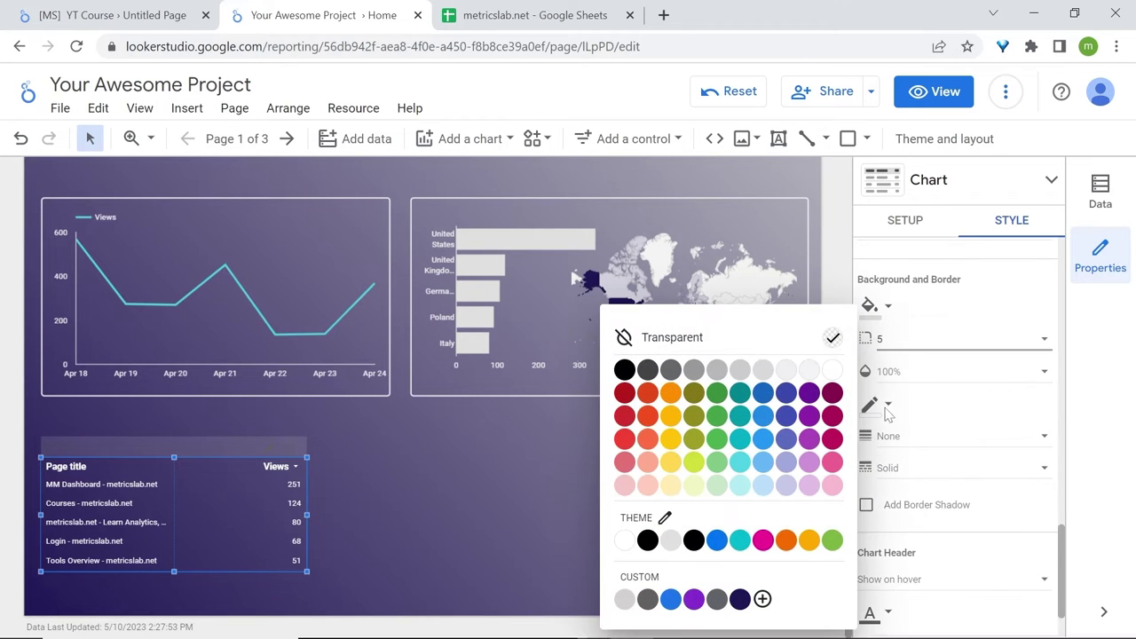
click(787, 392)
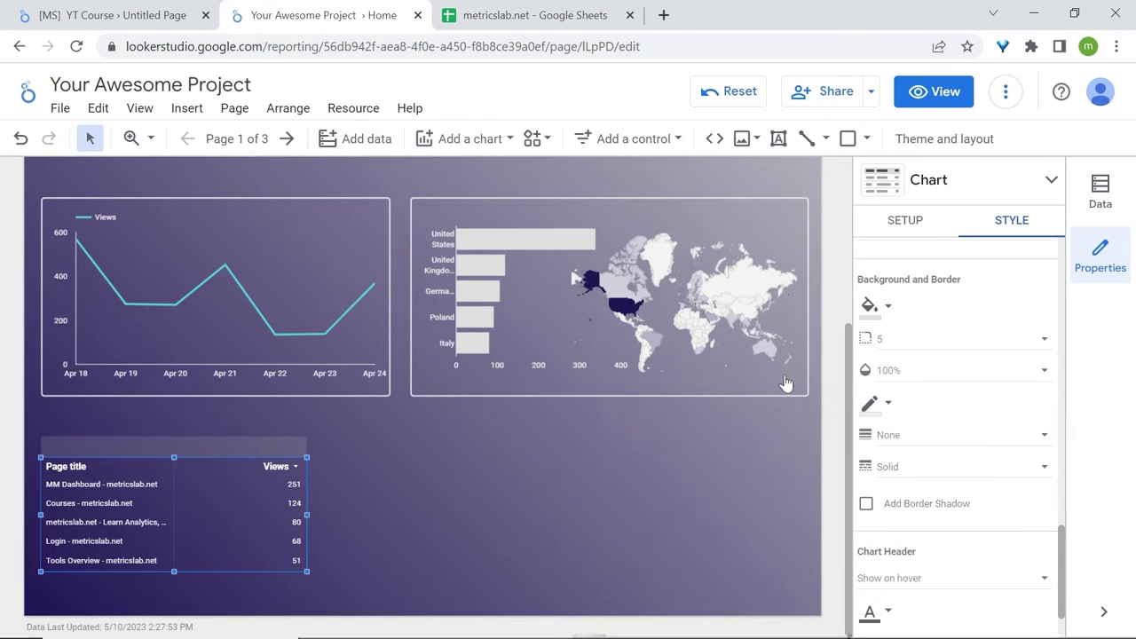
- Preview the styled table in view mode and return to editing
click(934, 91)
scroll(808, 380, down, 2)
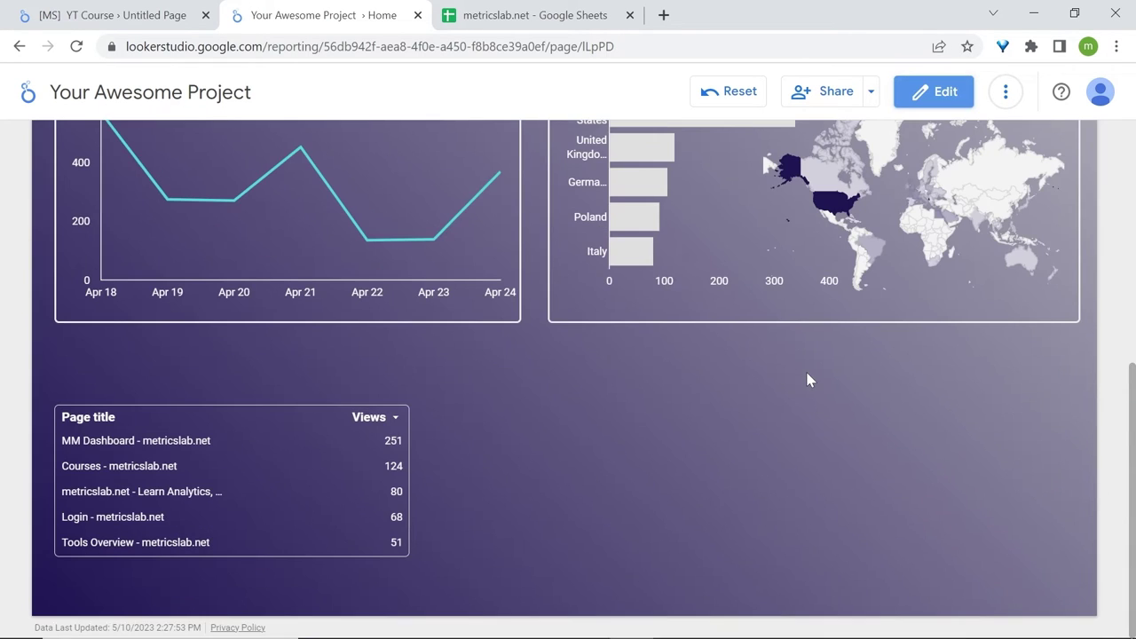
click(934, 97)
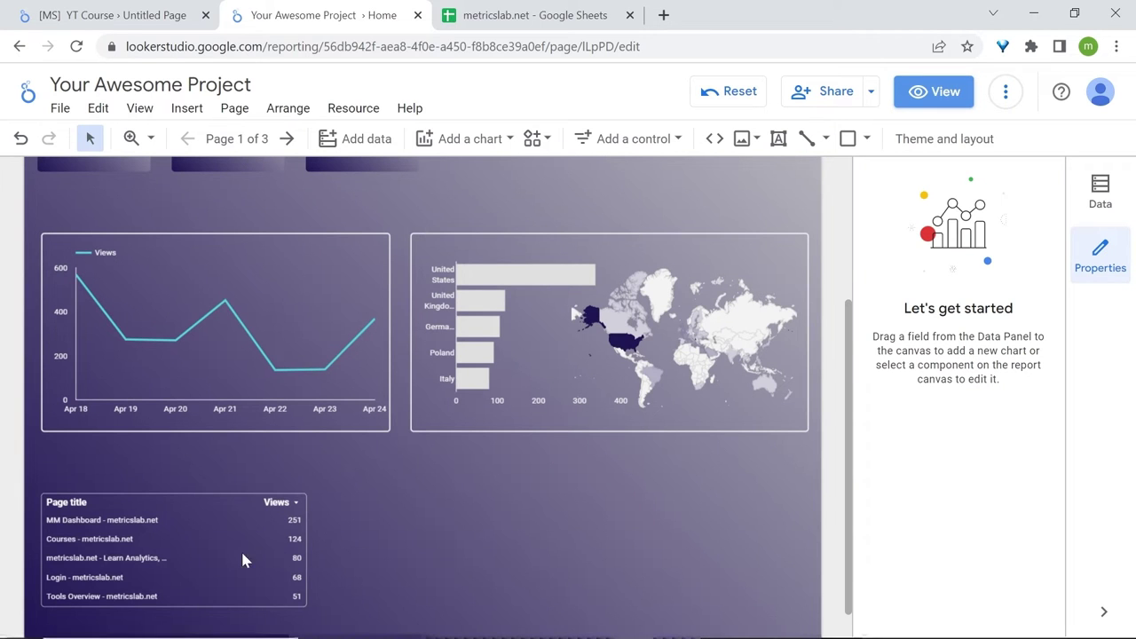
- Set the Page title table's border weight to 2
click(241, 549)
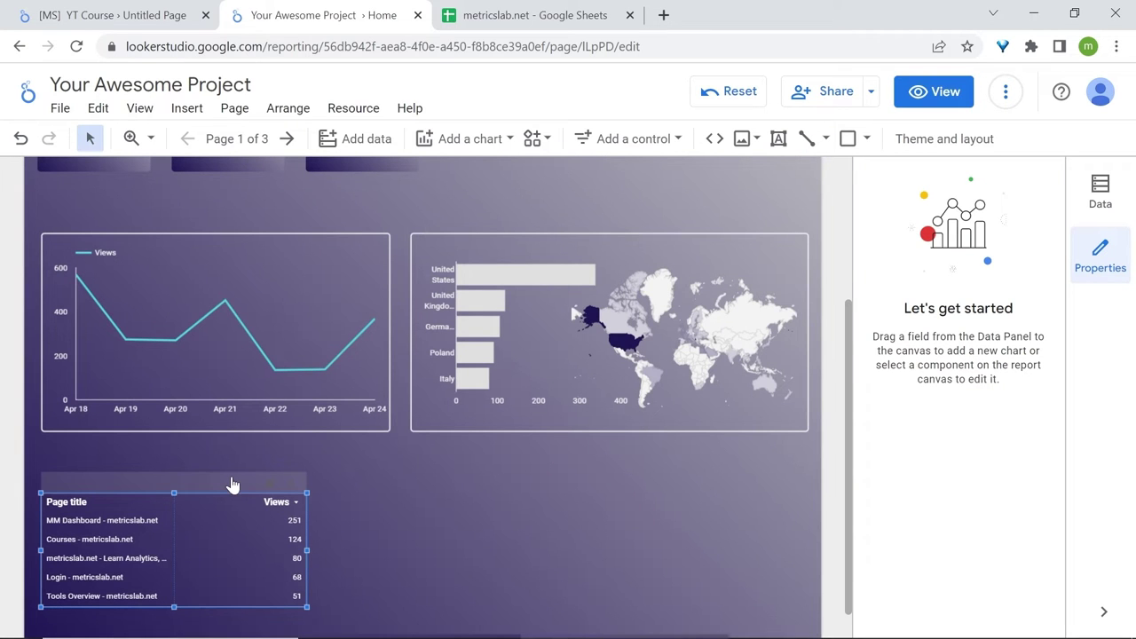
click(1013, 223)
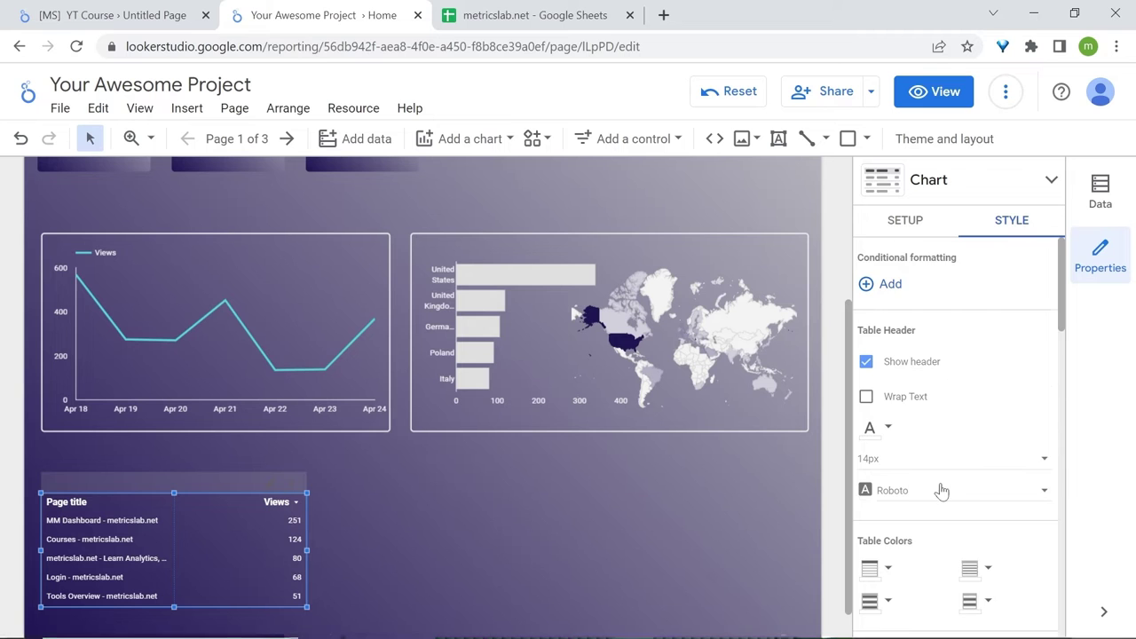
scroll(941, 490, down, 5)
click(933, 358)
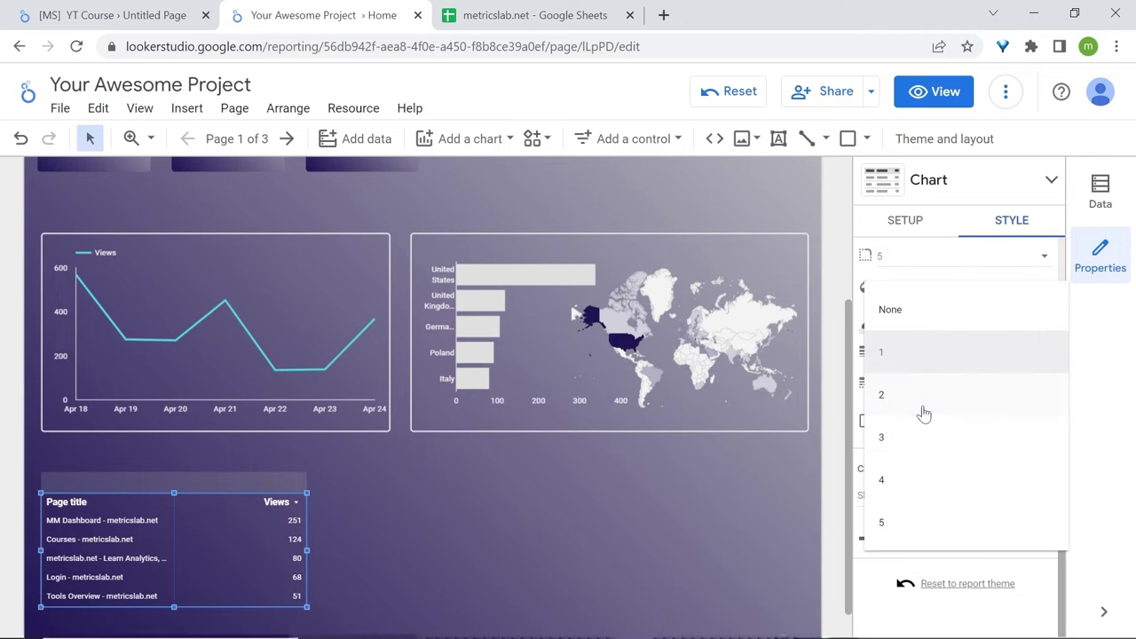
click(923, 410)
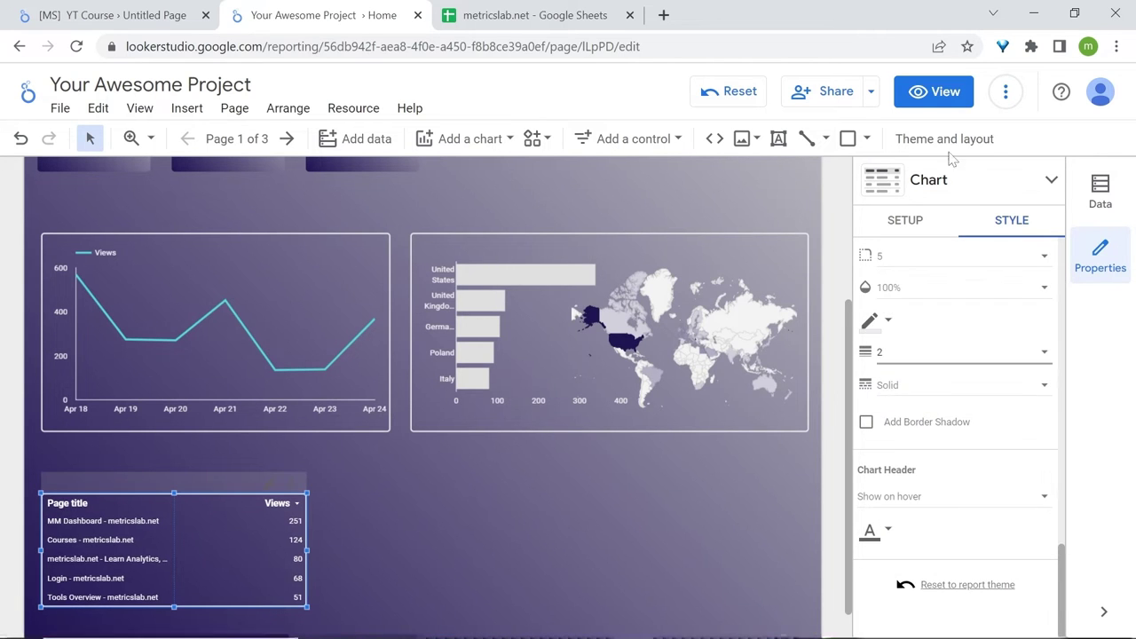
- Preview the report again and switch back to edit mode
click(942, 93)
scroll(601, 568, down, 2)
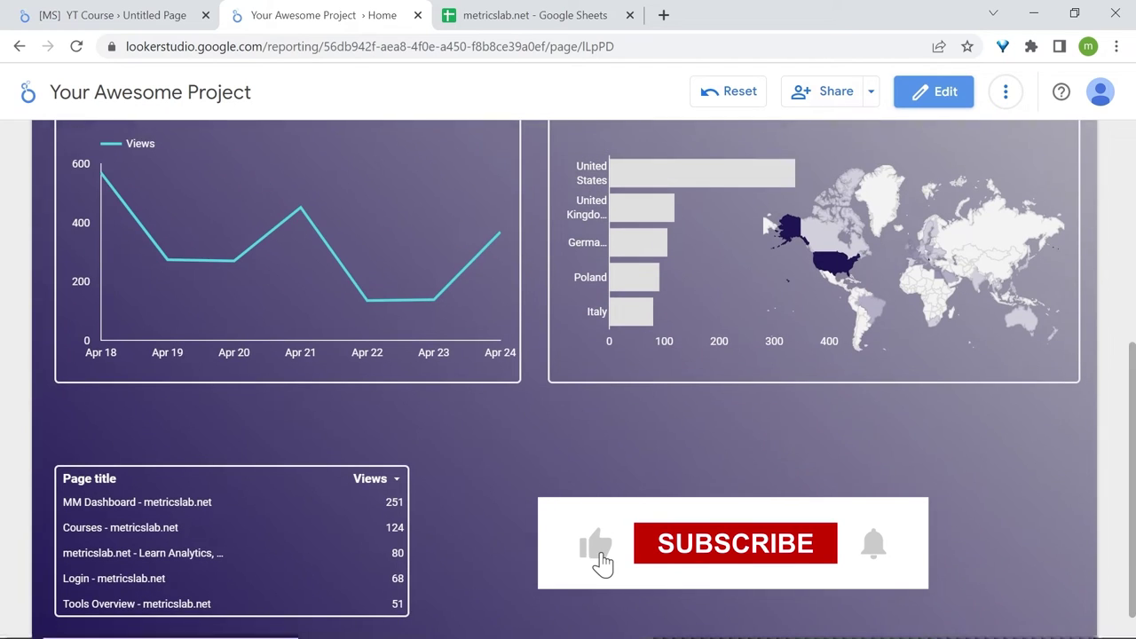
click(933, 98)
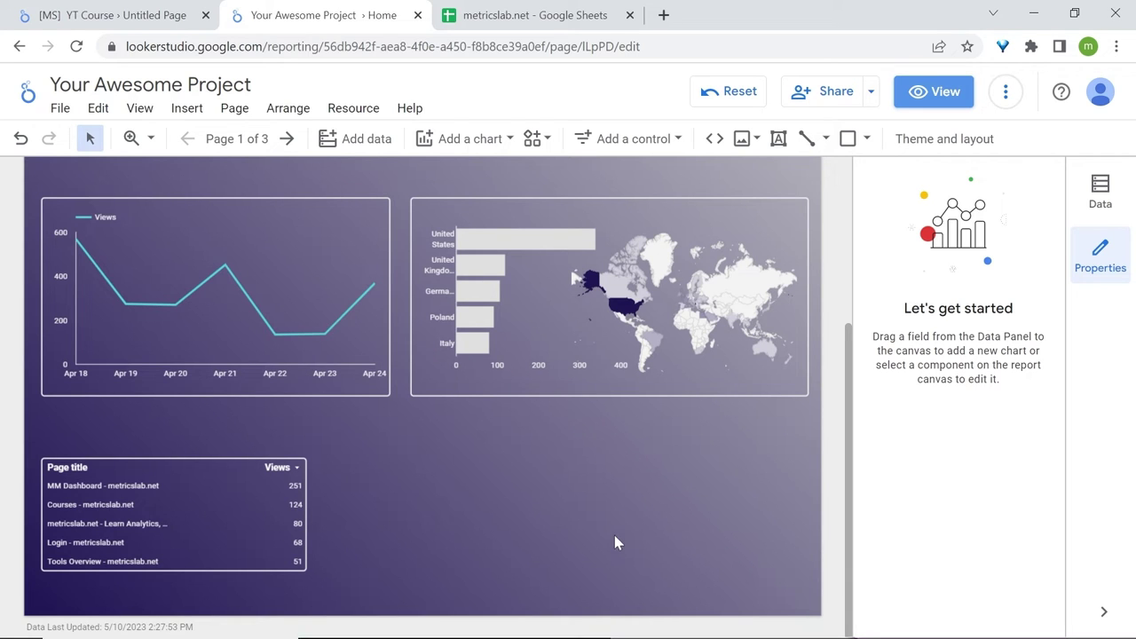
- Place a donut chart below the map using Device category as its dimension
click(451, 140)
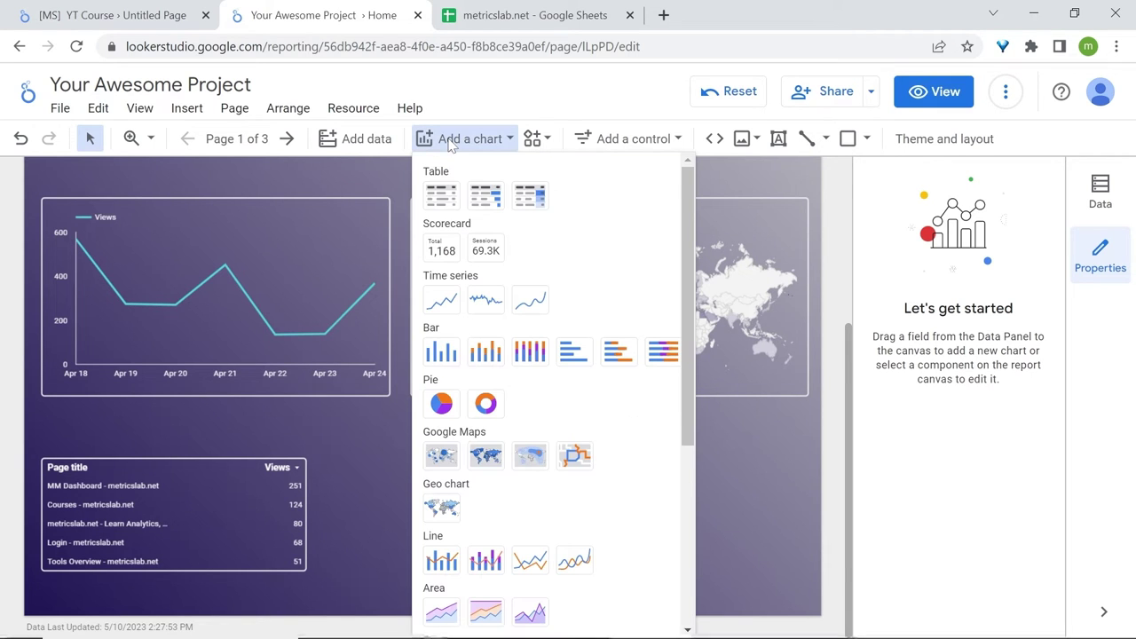
click(485, 406)
click(341, 418)
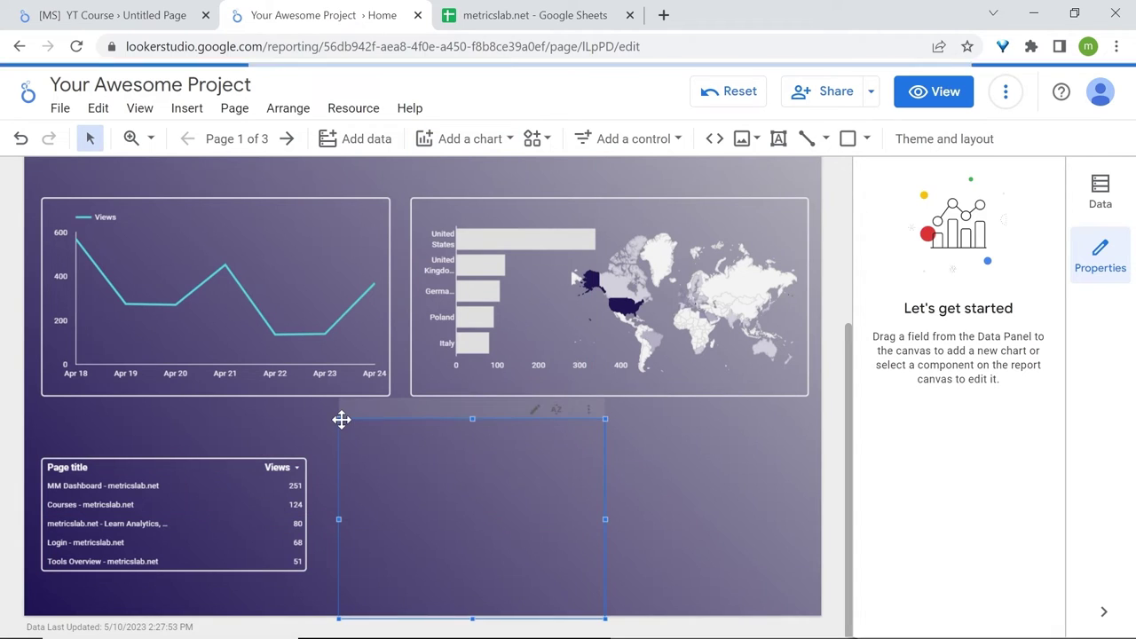
click(930, 349)
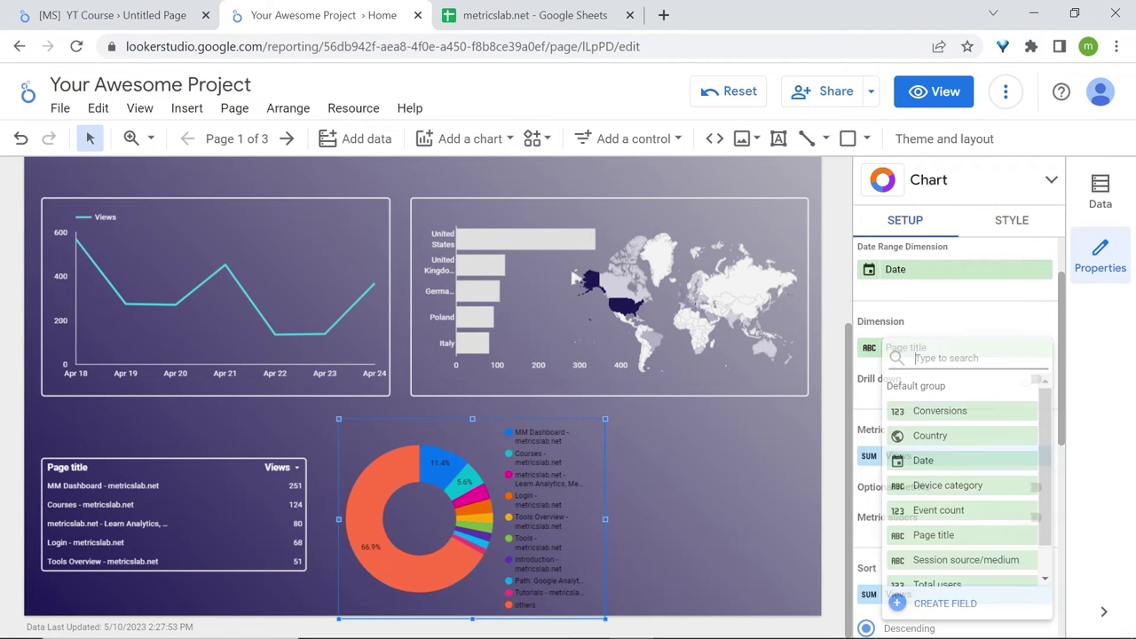
text(DEVI)
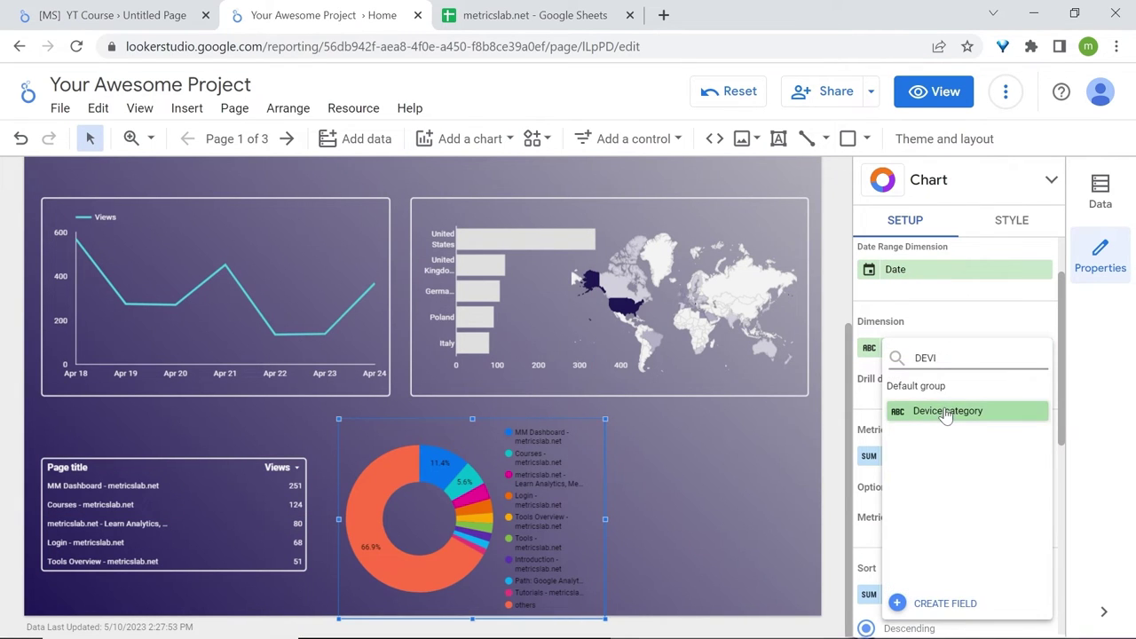
click(943, 411)
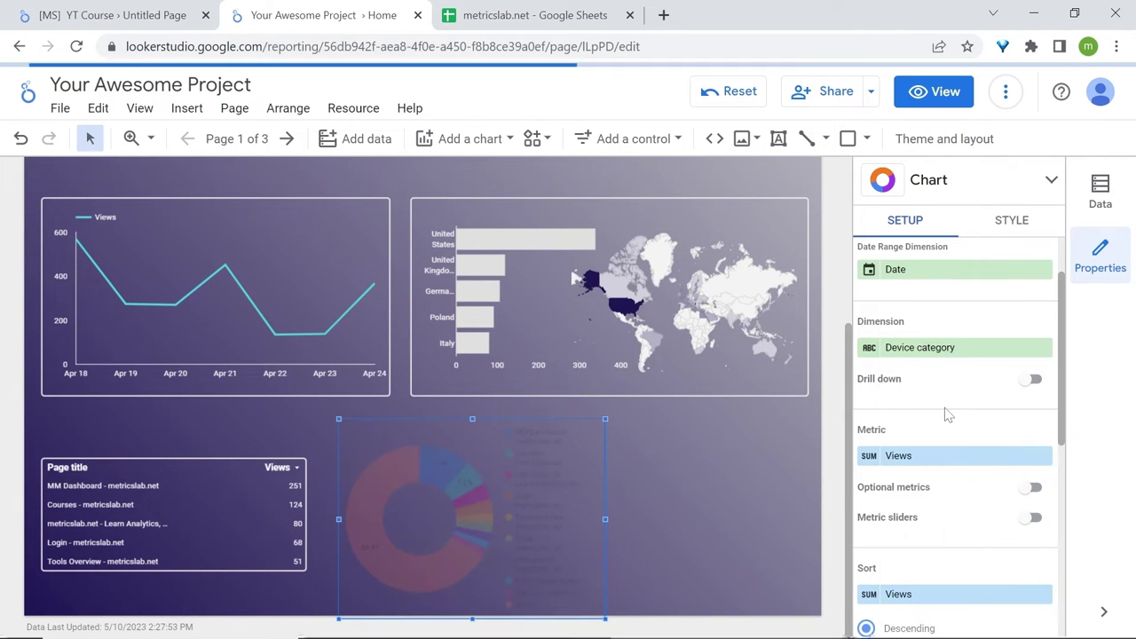
- Colour the desktop slice light grey and the mobile slice dark navy
click(1009, 222)
scroll(941, 368, down, 1)
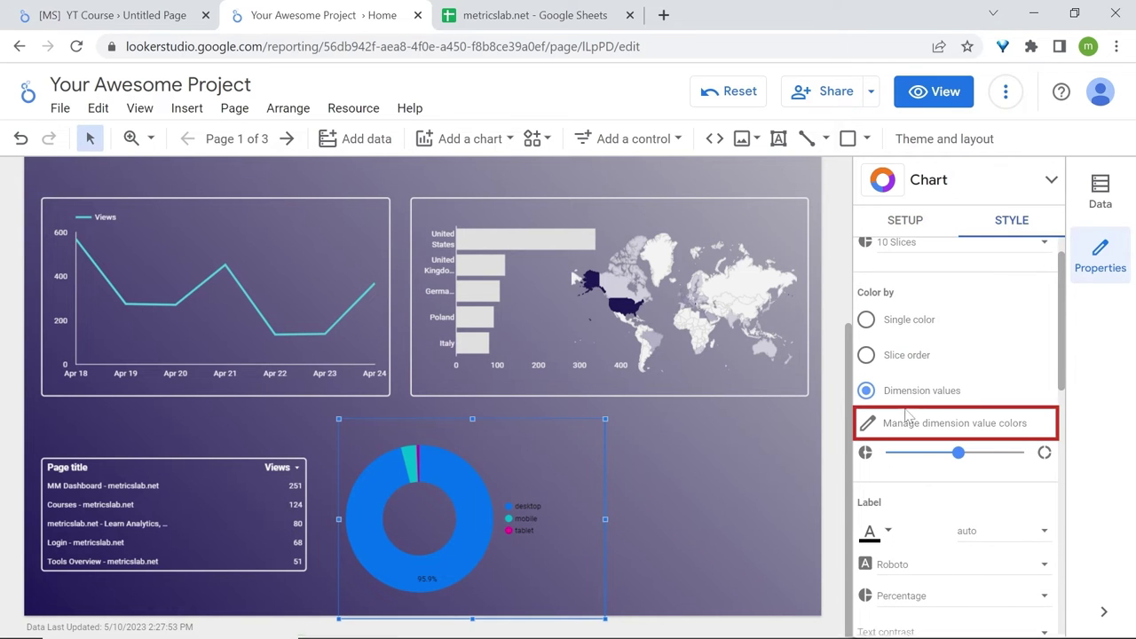
click(868, 423)
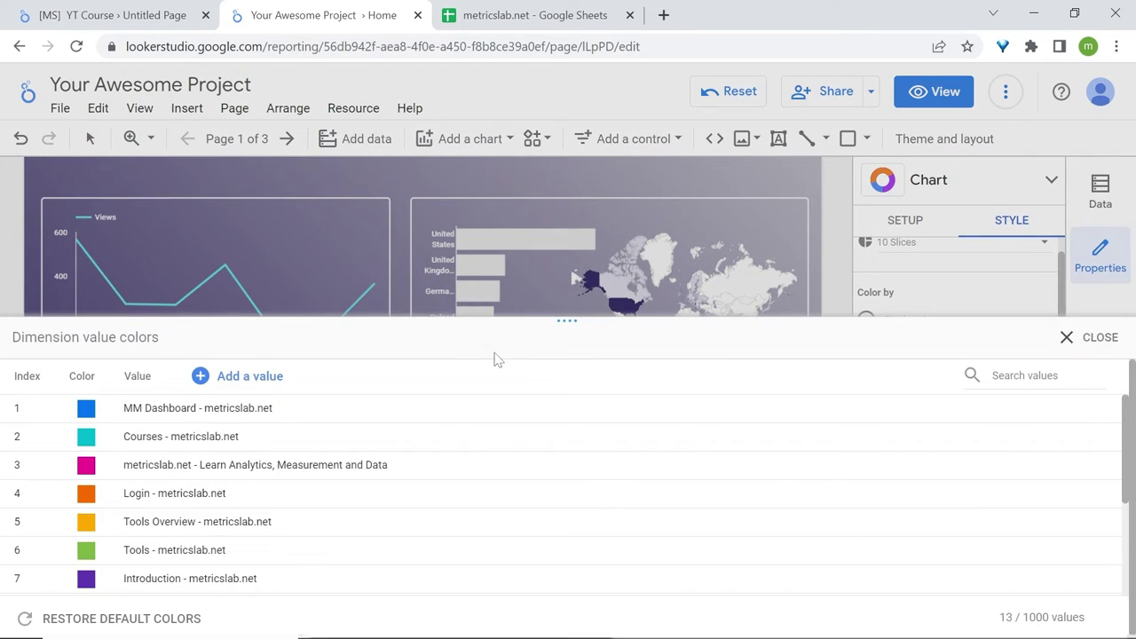
drag(572, 299, 571, 239)
scroll(380, 446, down, 2)
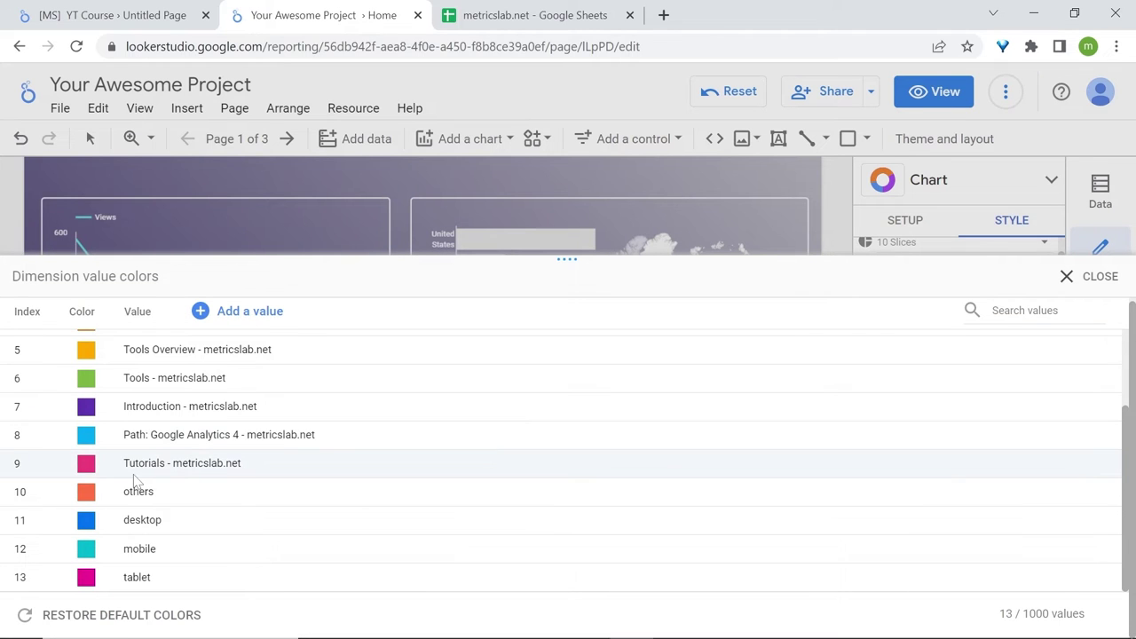
click(87, 522)
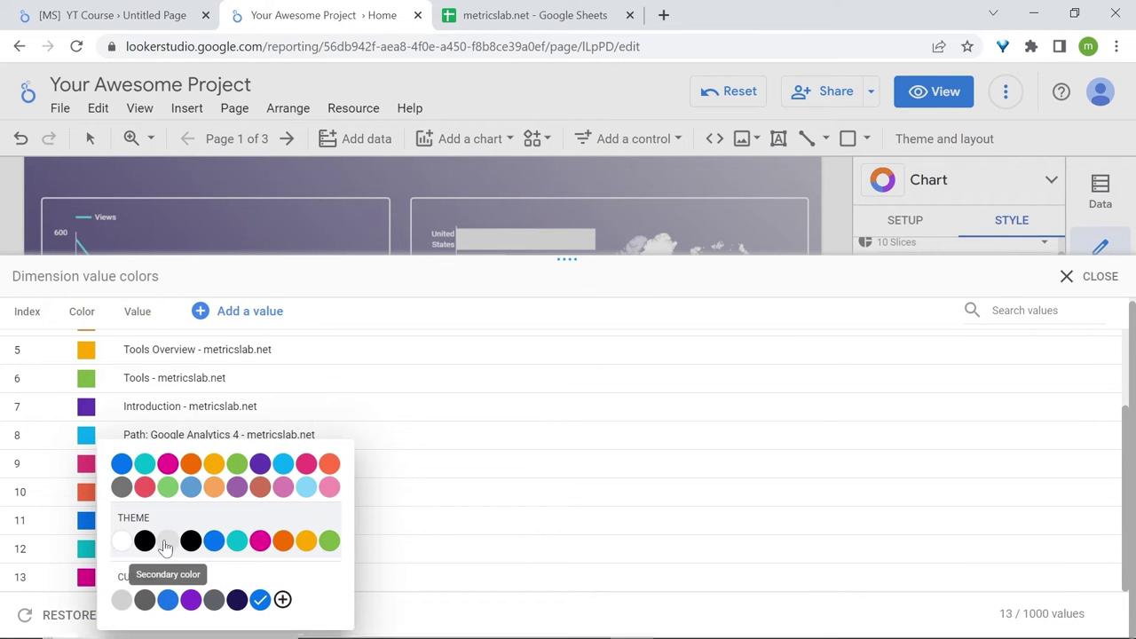
click(167, 544)
click(86, 548)
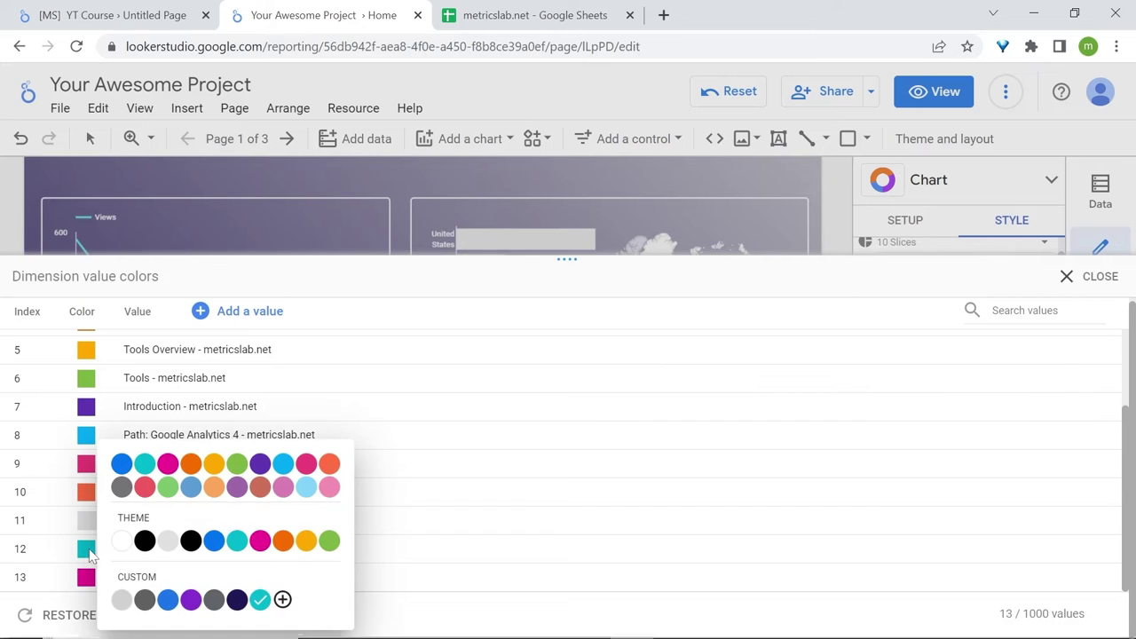
click(237, 601)
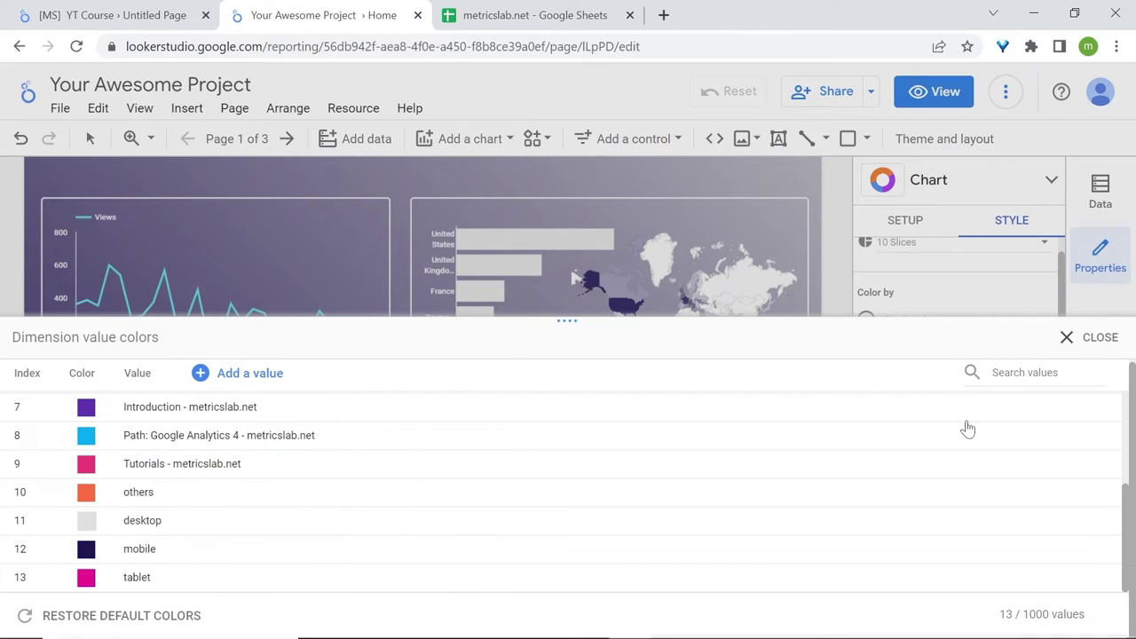
click(1090, 338)
click(732, 434)
- Move the donut's legend to the bottom and shrink the chart
click(489, 462)
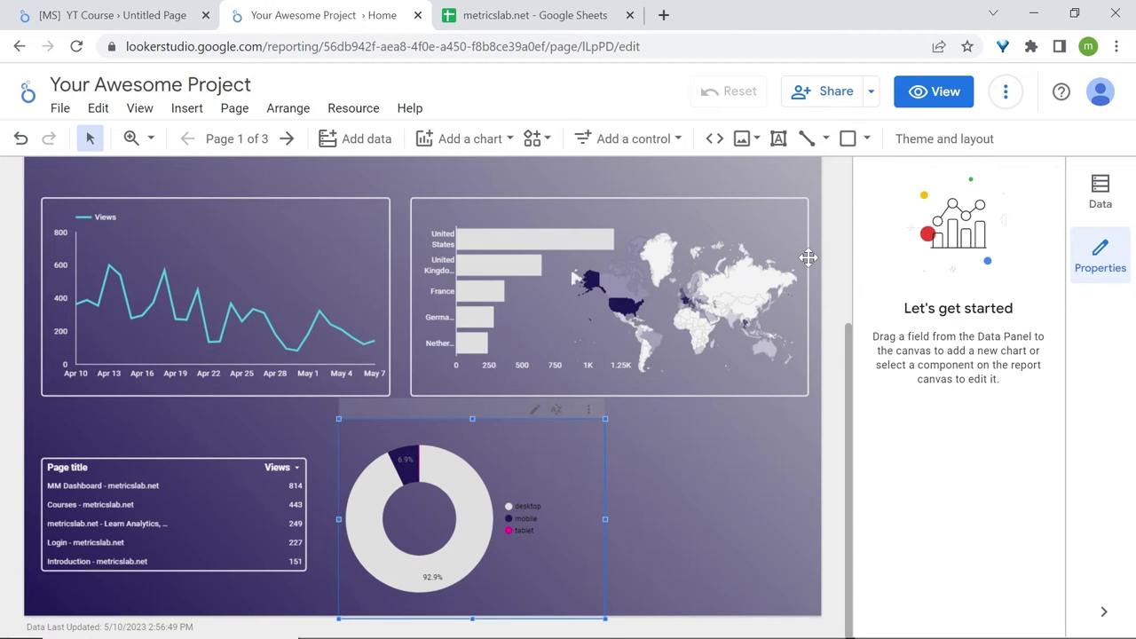
click(1012, 220)
scroll(949, 400, down, 8)
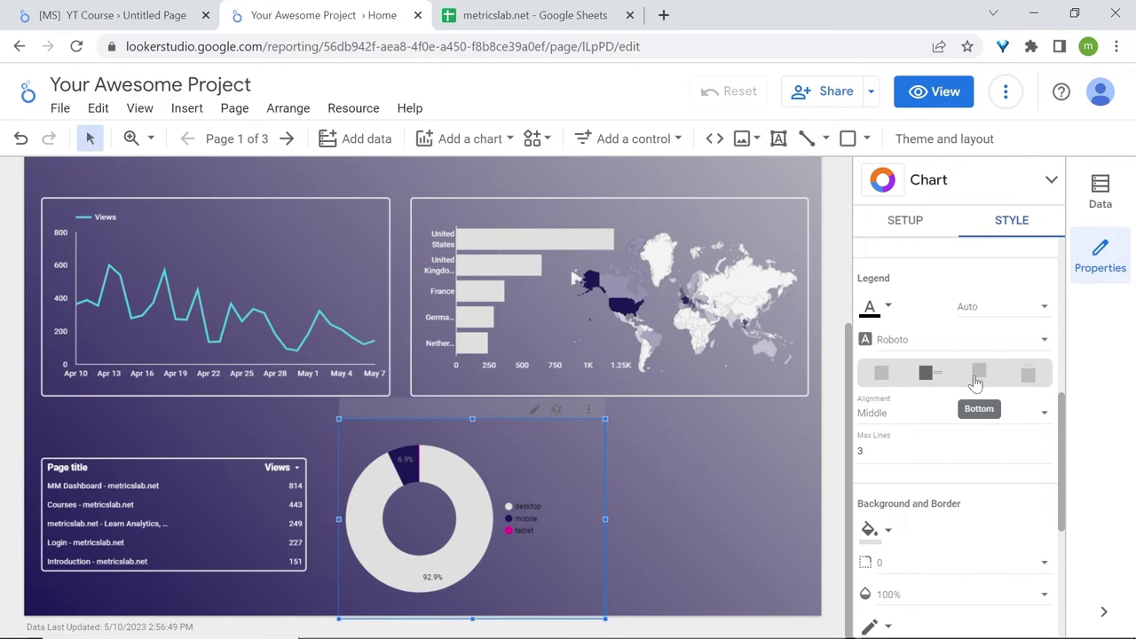
click(976, 382)
drag(606, 419, 502, 474)
drag(411, 548, 426, 523)
- Give the donut corner radius 5 and a light grey border of weight 2, then preview
scroll(923, 440, down, 1)
scroll(923, 439, down, 2)
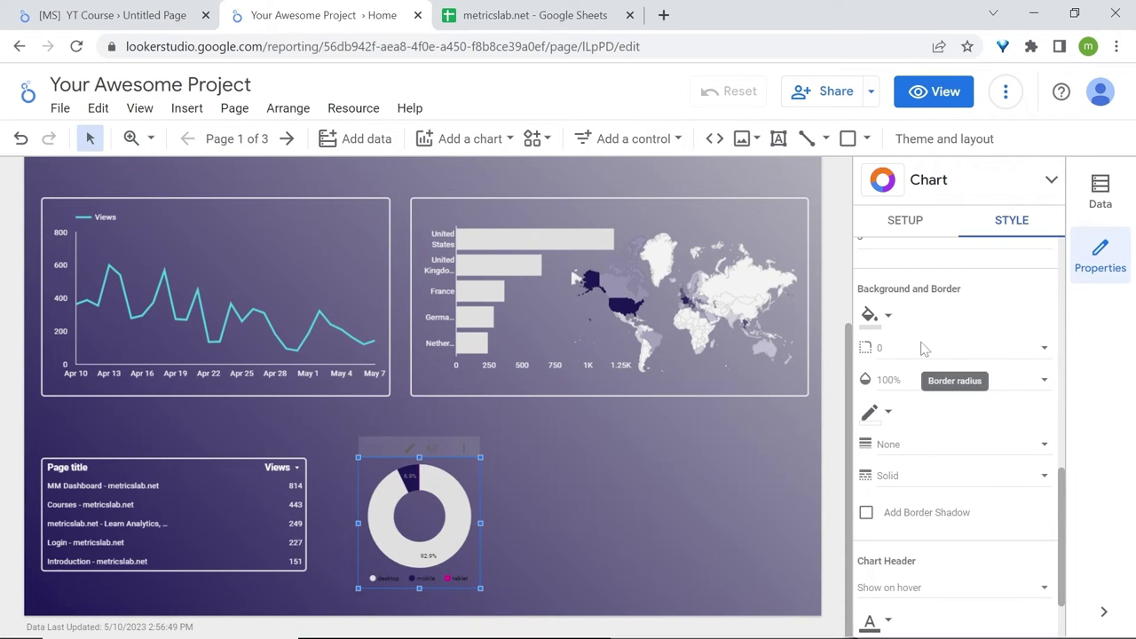
click(923, 348)
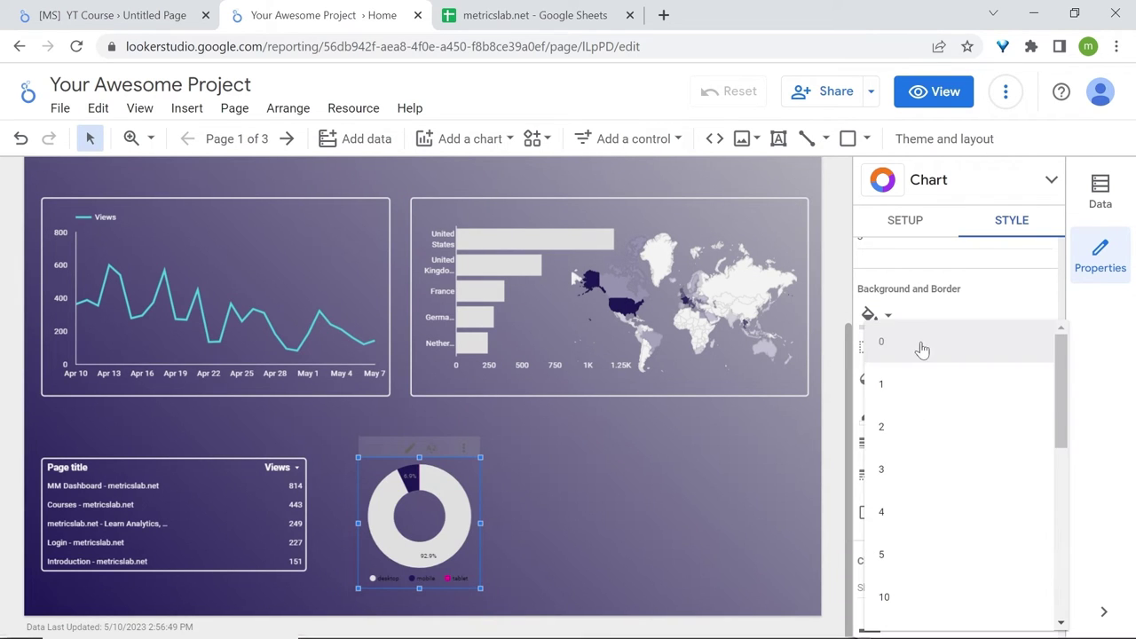
click(925, 554)
click(870, 411)
click(785, 371)
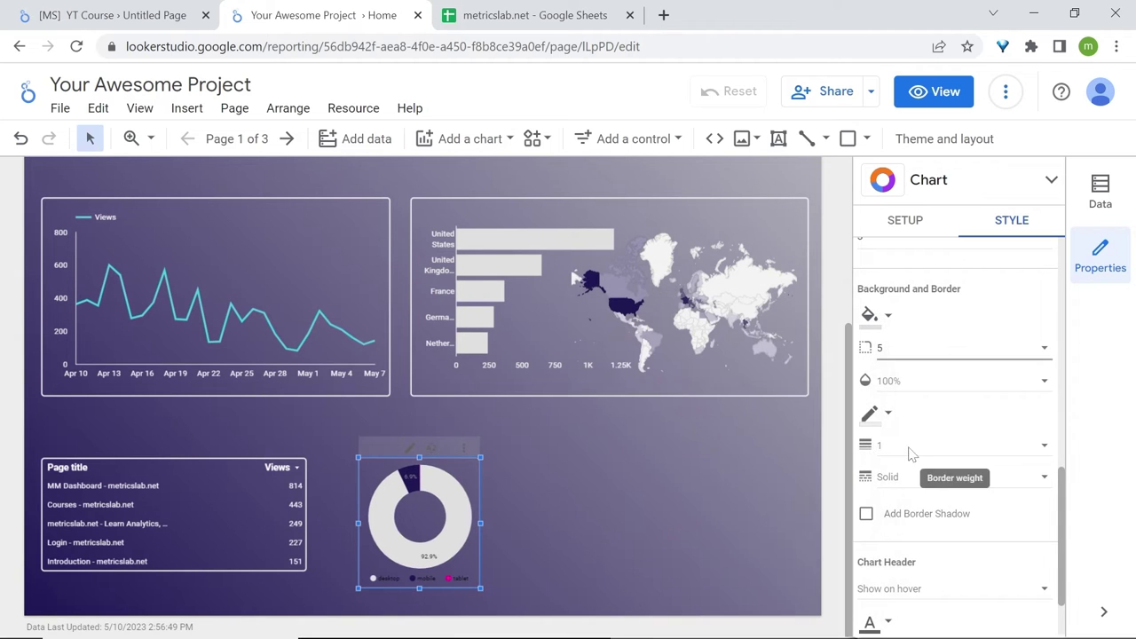
click(928, 449)
click(931, 469)
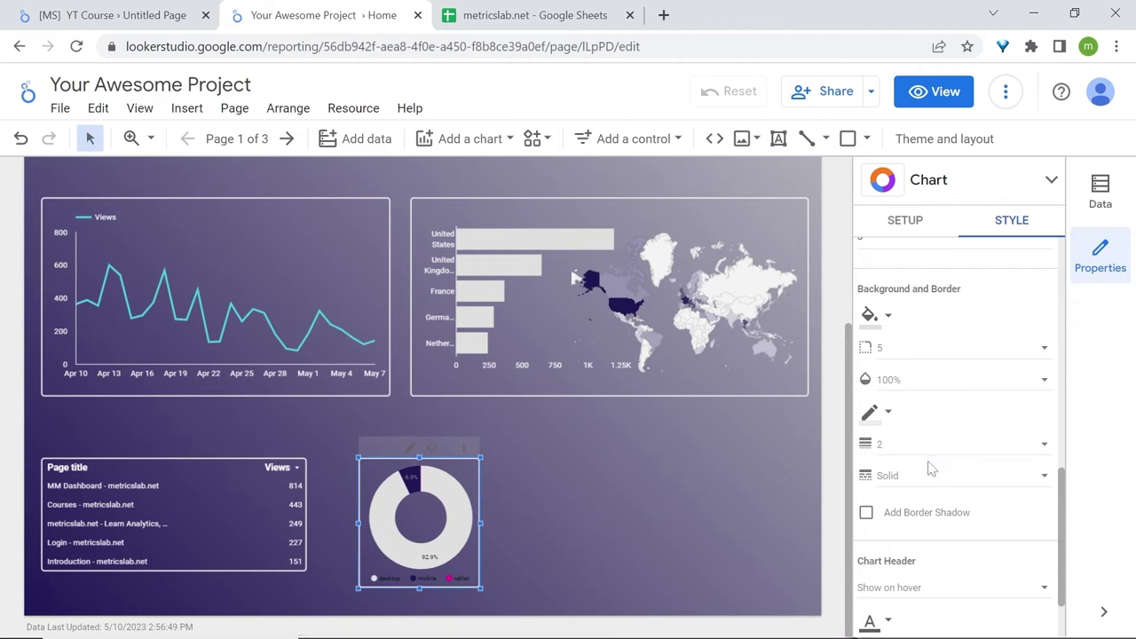
click(946, 104)
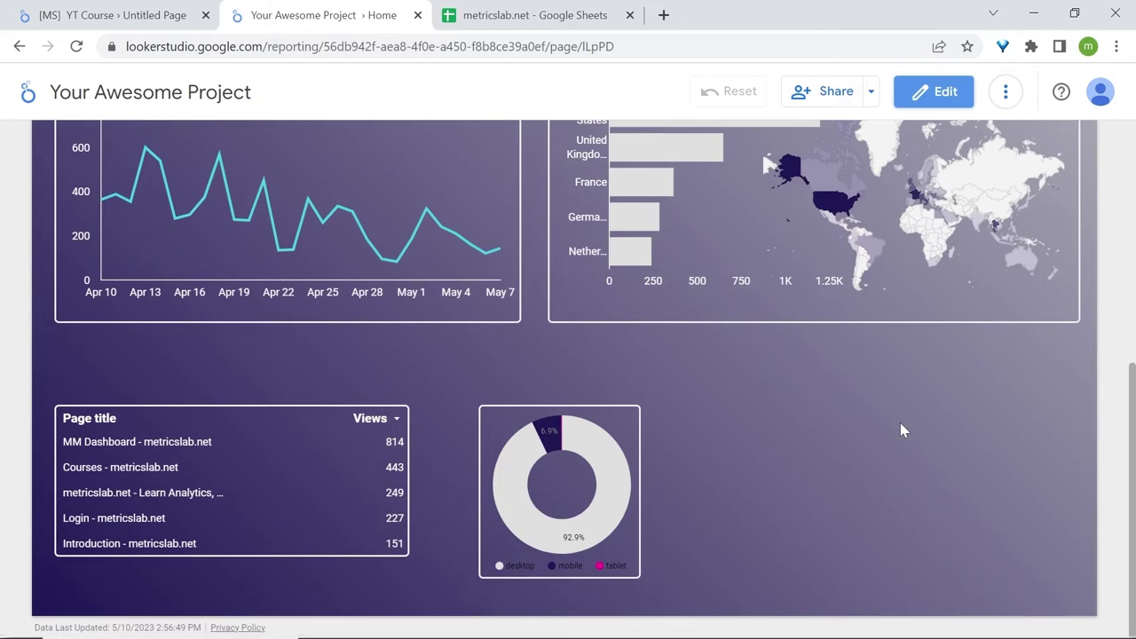
- Back in the editor, set the donut chart's legend to None
click(946, 94)
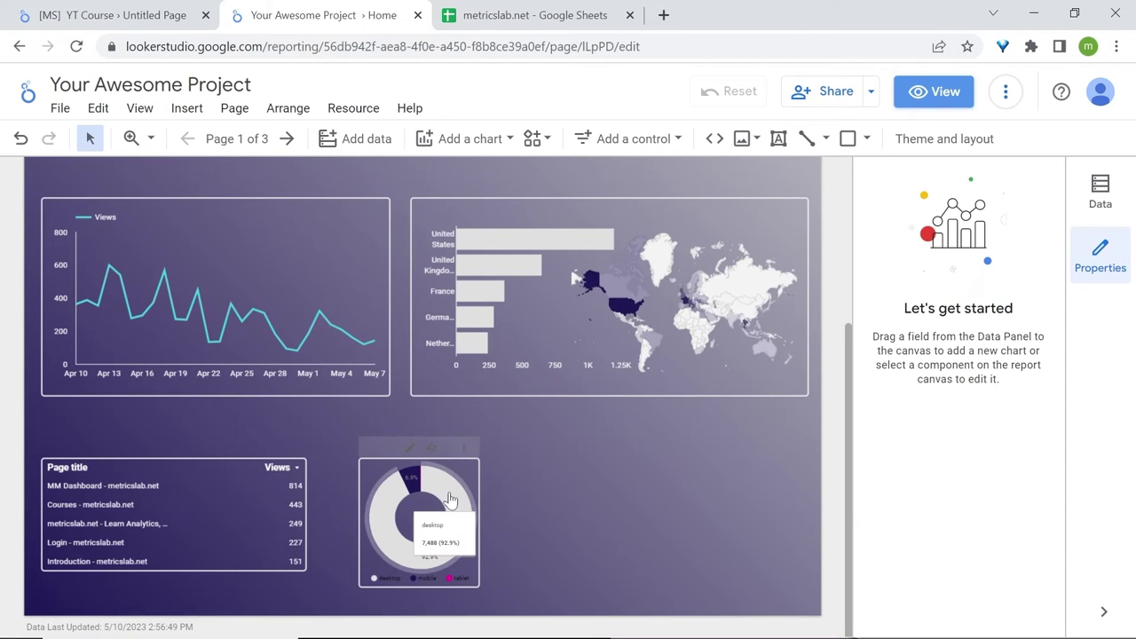
click(463, 484)
click(1011, 220)
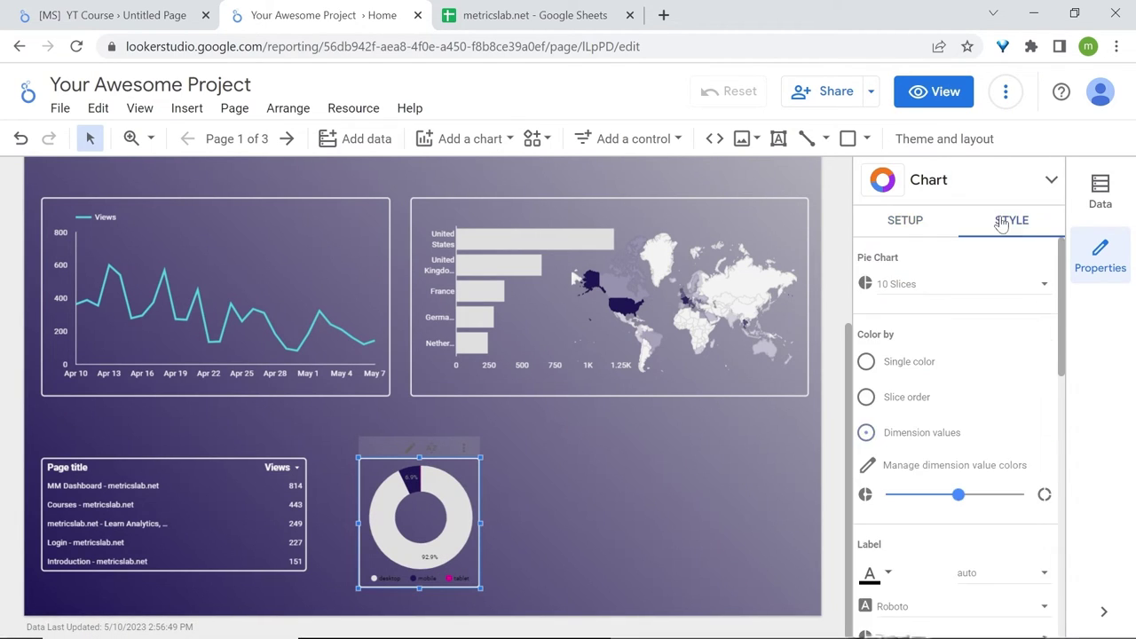
scroll(902, 417, down, 5)
click(882, 482)
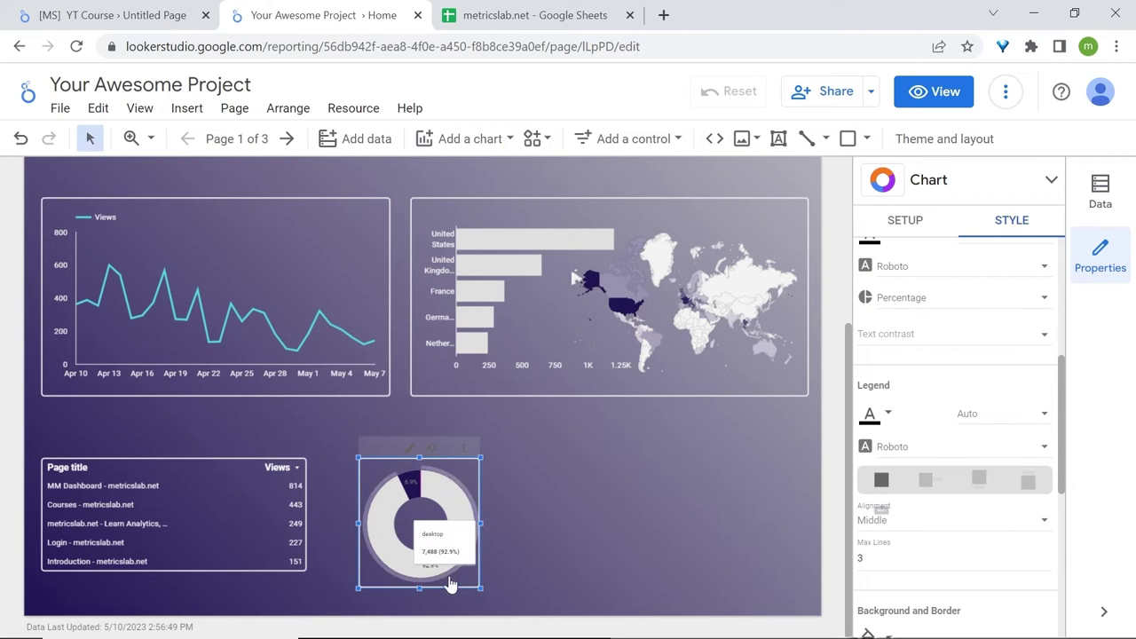
- Move the donut further right and widen the Page title table beside it
click(560, 537)
drag(413, 506, 465, 510)
drag(307, 515, 388, 520)
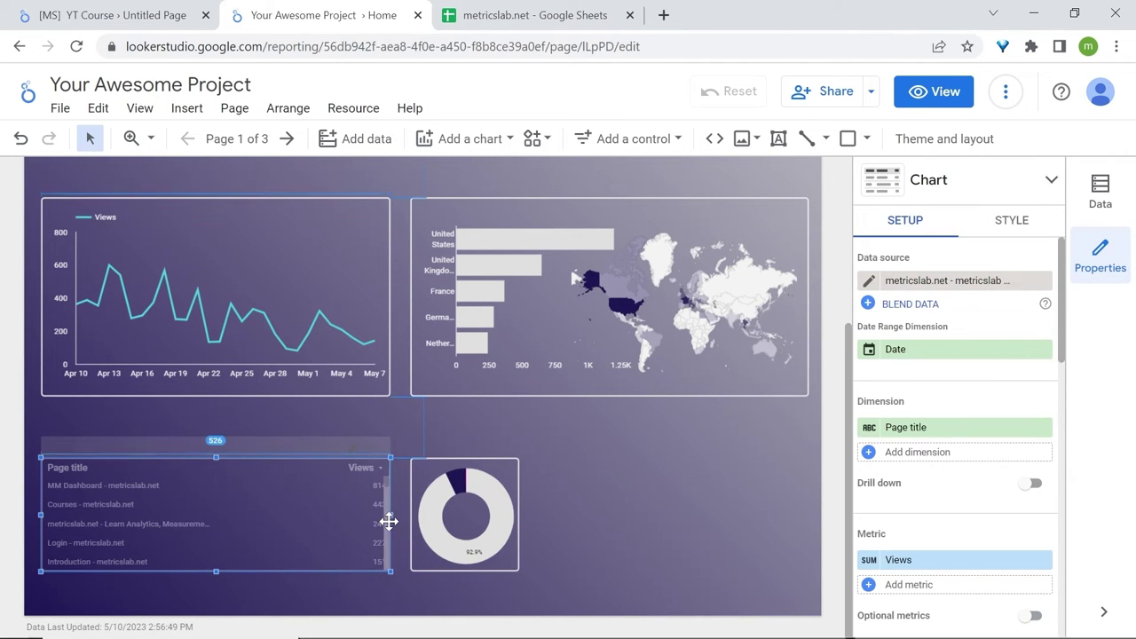
click(580, 505)
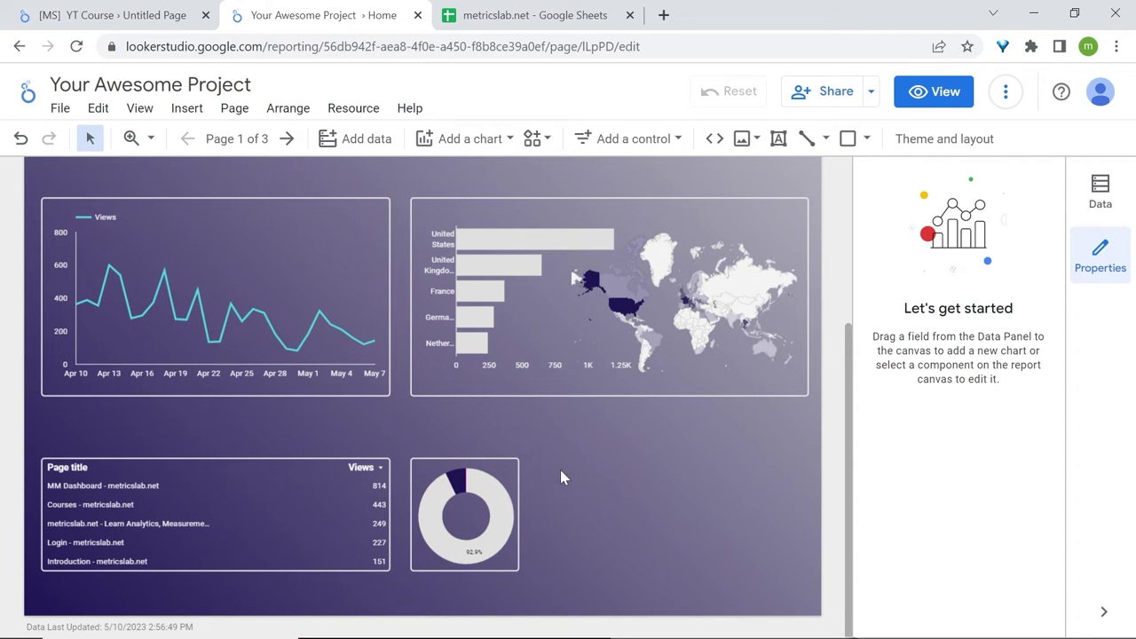
click(847, 139)
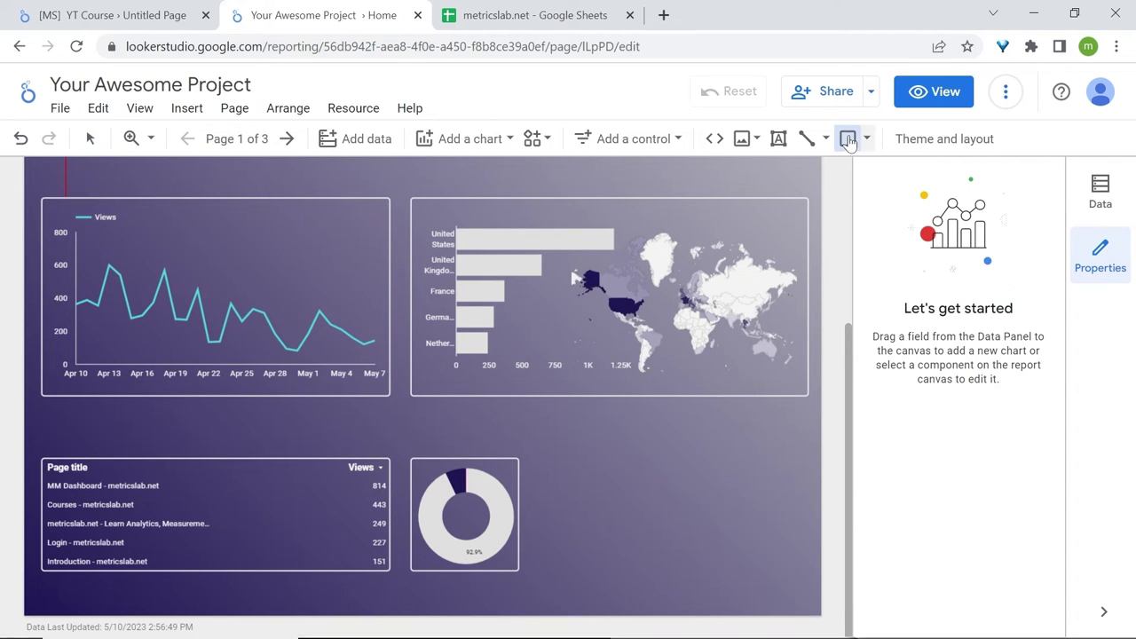
- Draw a dark navy rectangle in the bottom-right slot, widen the donut, and check the reference report
mouse_move(812, 460)
mouse_down()
mouse_move(788, 562)
mouse_move(604, 545)
mouse_move(619, 560)
mouse_move(618, 590)
mouse_up()
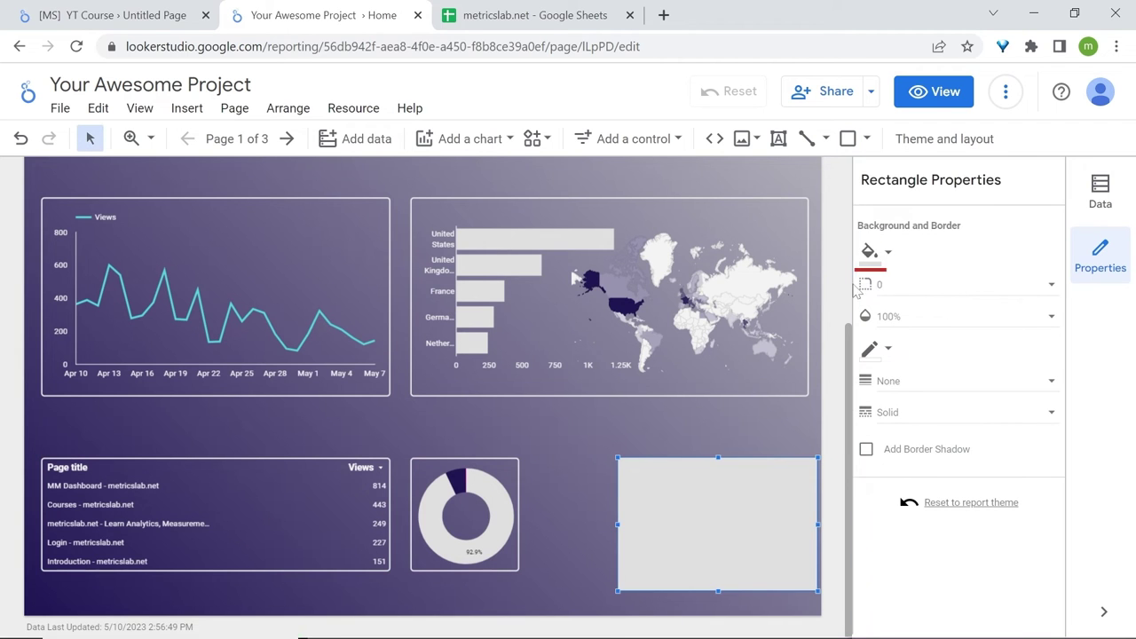
click(872, 252)
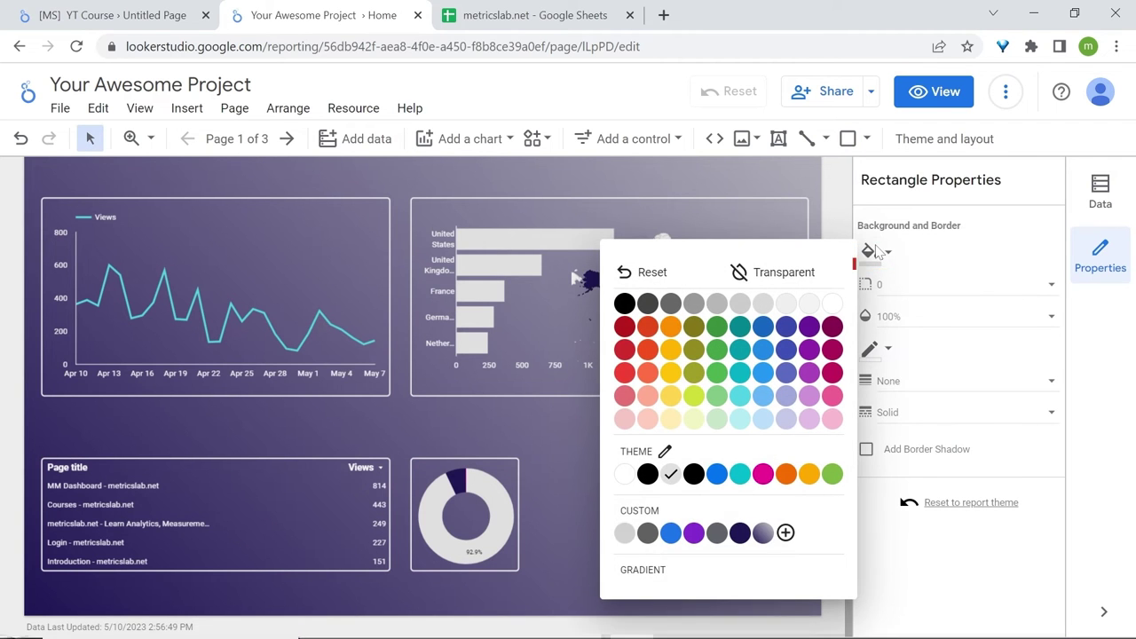
click(739, 534)
drag(742, 588, 717, 558)
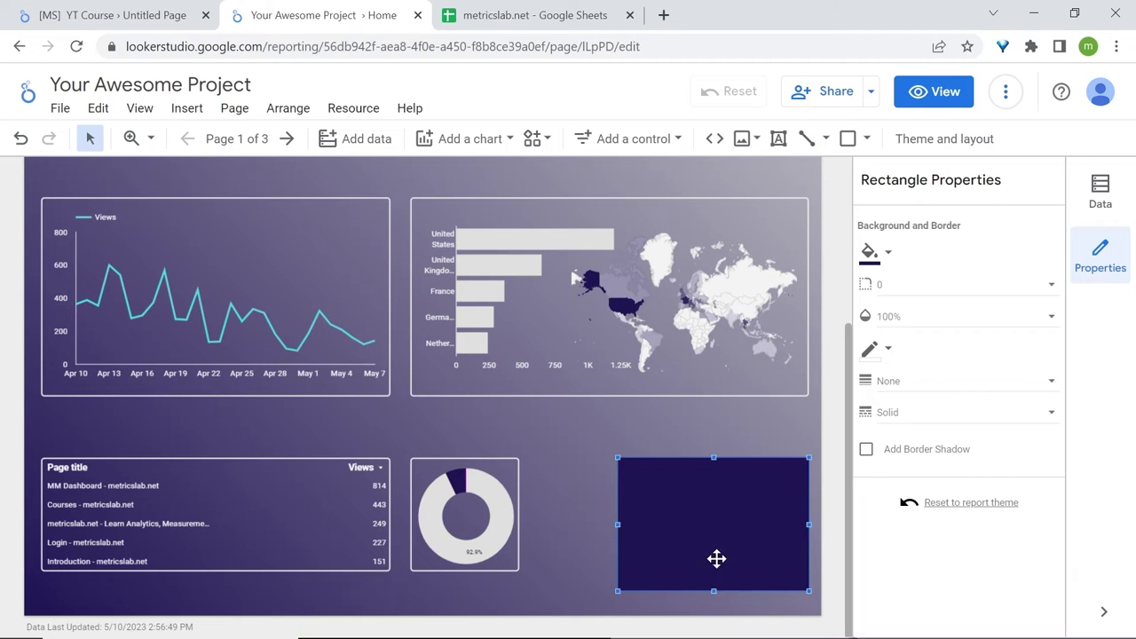
drag(520, 474, 582, 504)
click(717, 495)
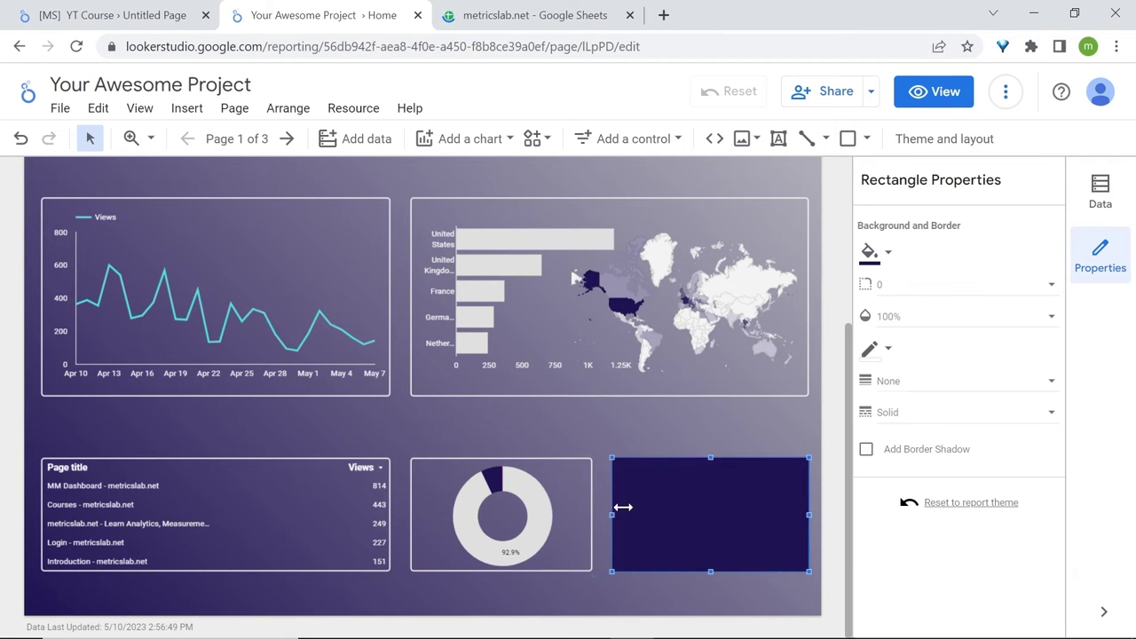
click(125, 11)
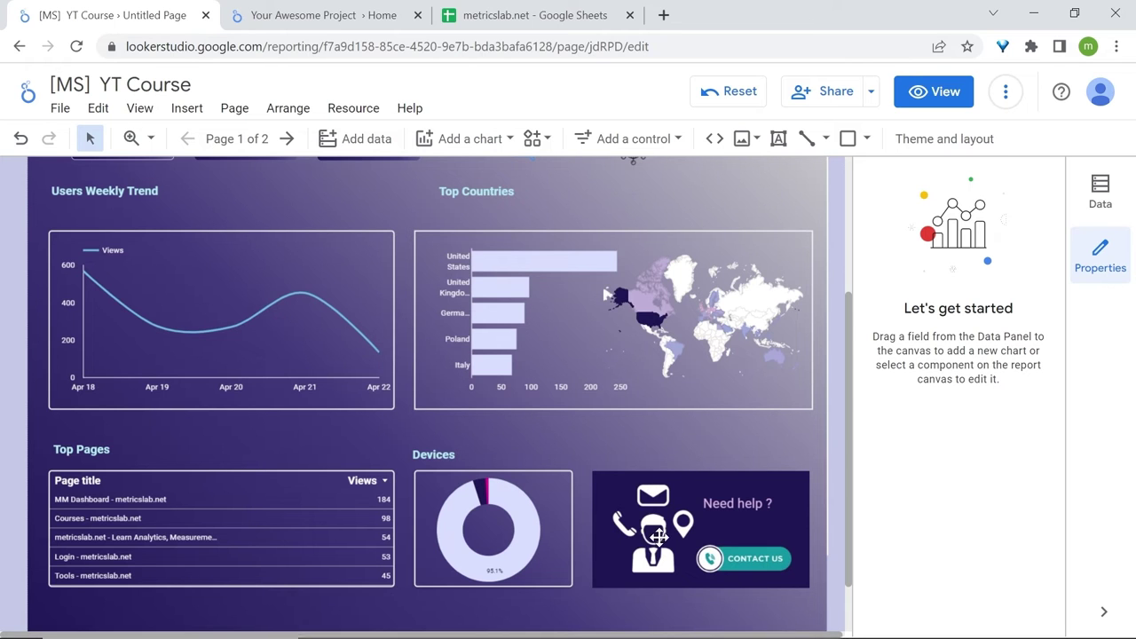
key(ctrl+Tab)
- Upload the contact-us logo from Downloads and place it in the navy box
click(743, 138)
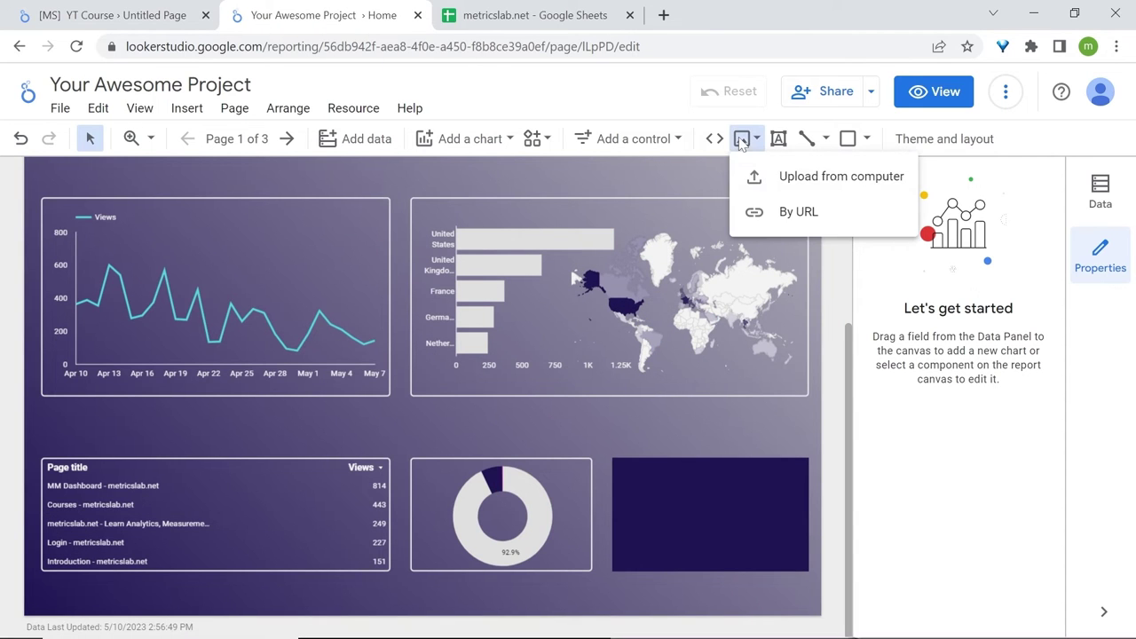
click(827, 185)
click(248, 362)
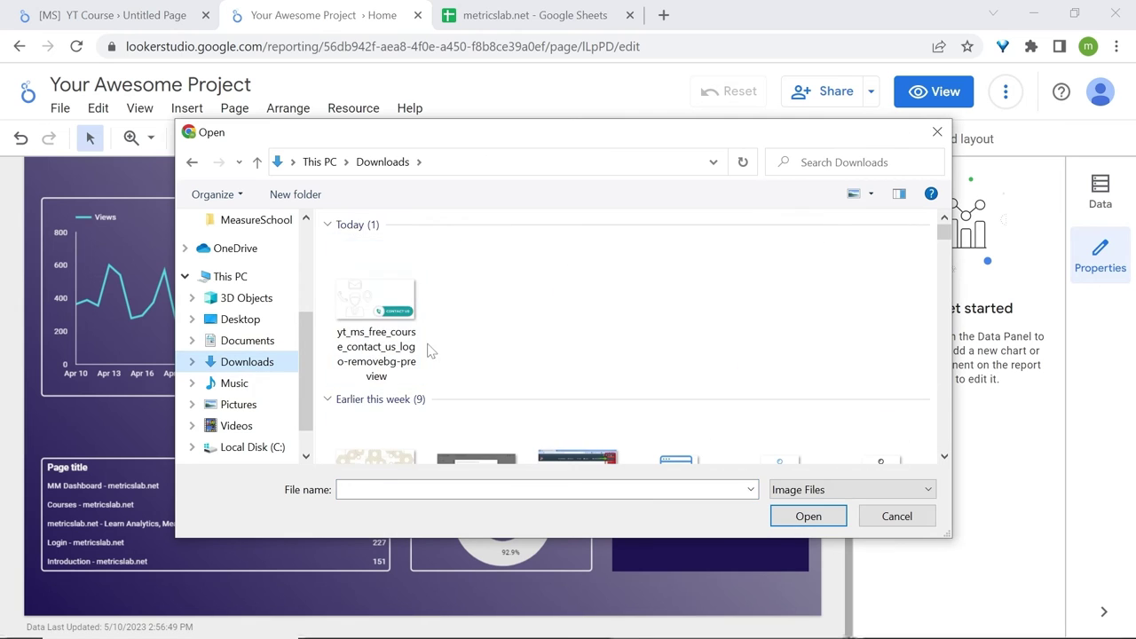
click(397, 308)
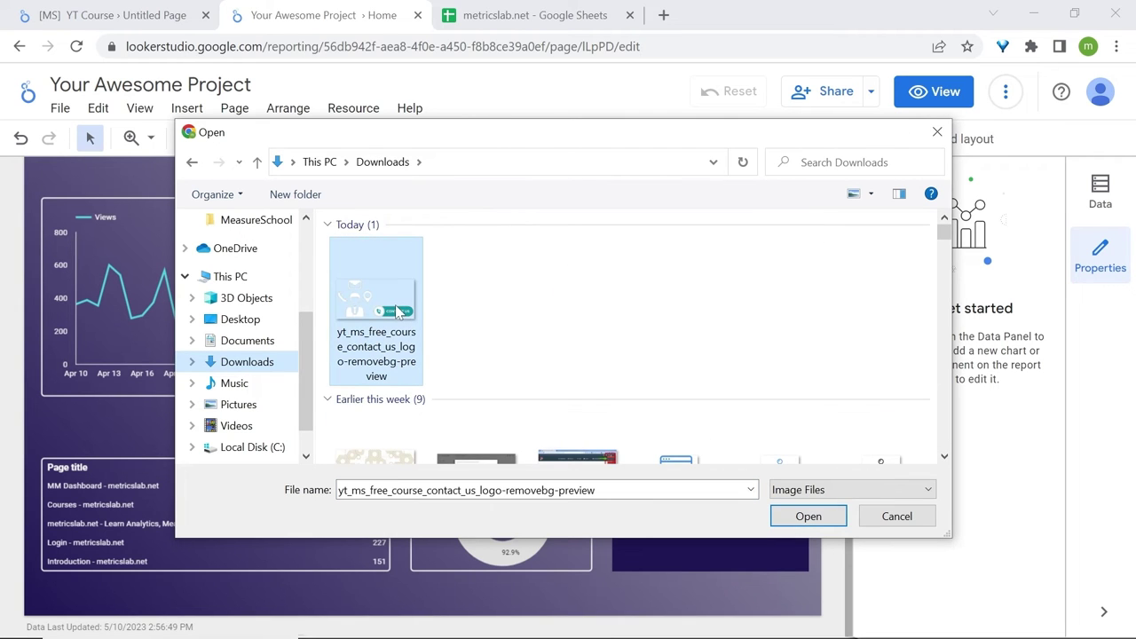
click(821, 526)
mouse_move(417, 399)
mouse_down()
mouse_move(751, 513)
mouse_move(839, 510)
mouse_up()
- Add a bold 16px light lavender "Need Help ?" text box and preview the report
click(778, 141)
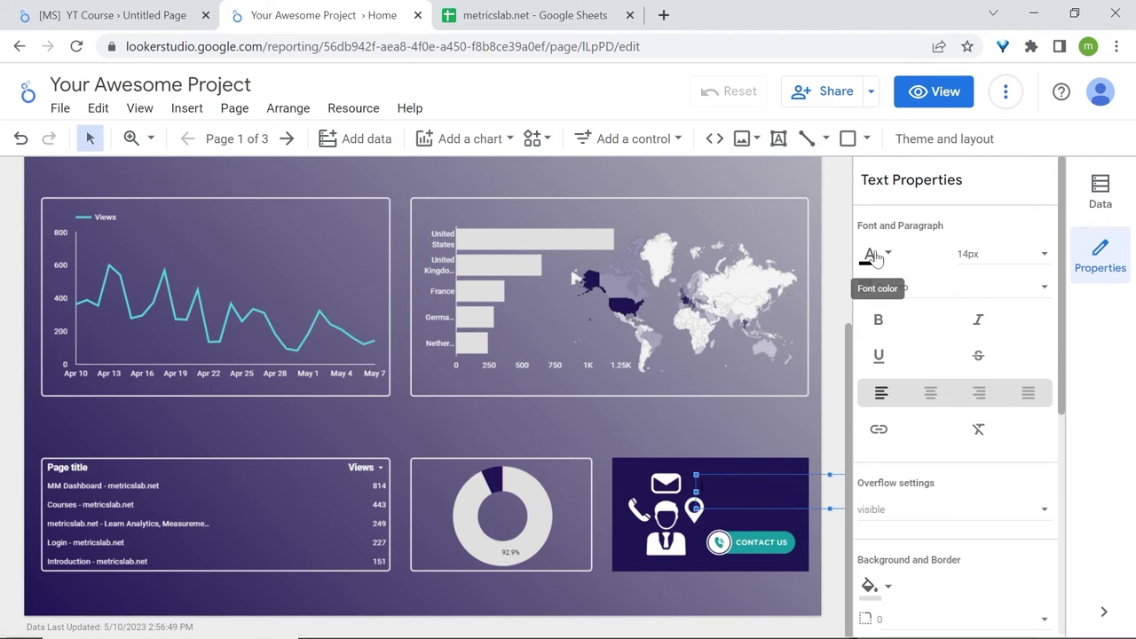
click(869, 256)
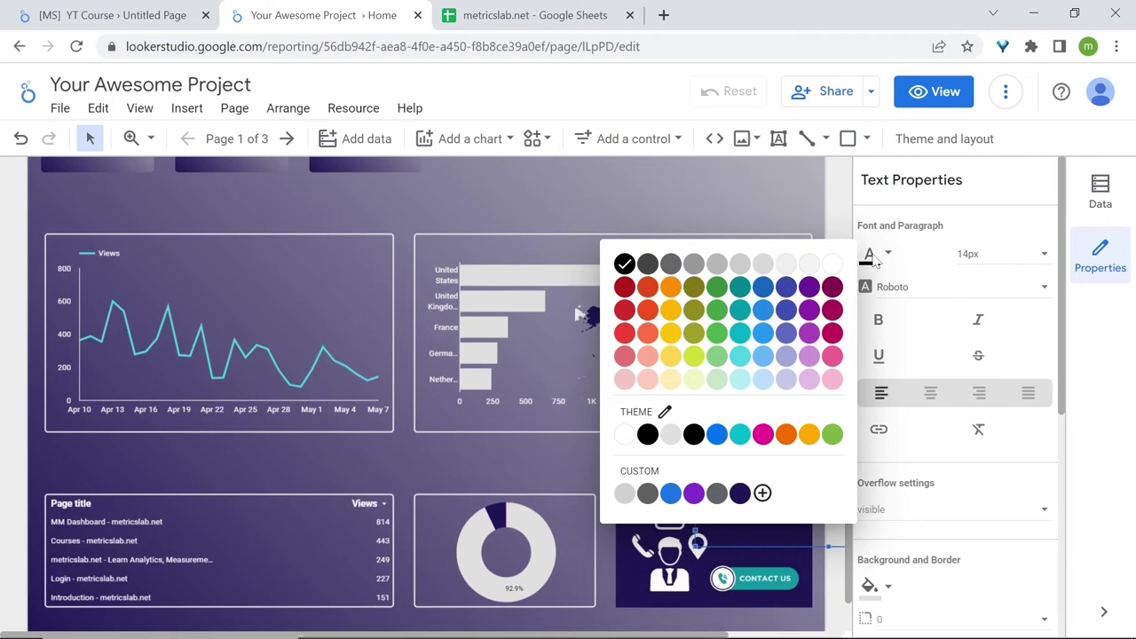
click(785, 380)
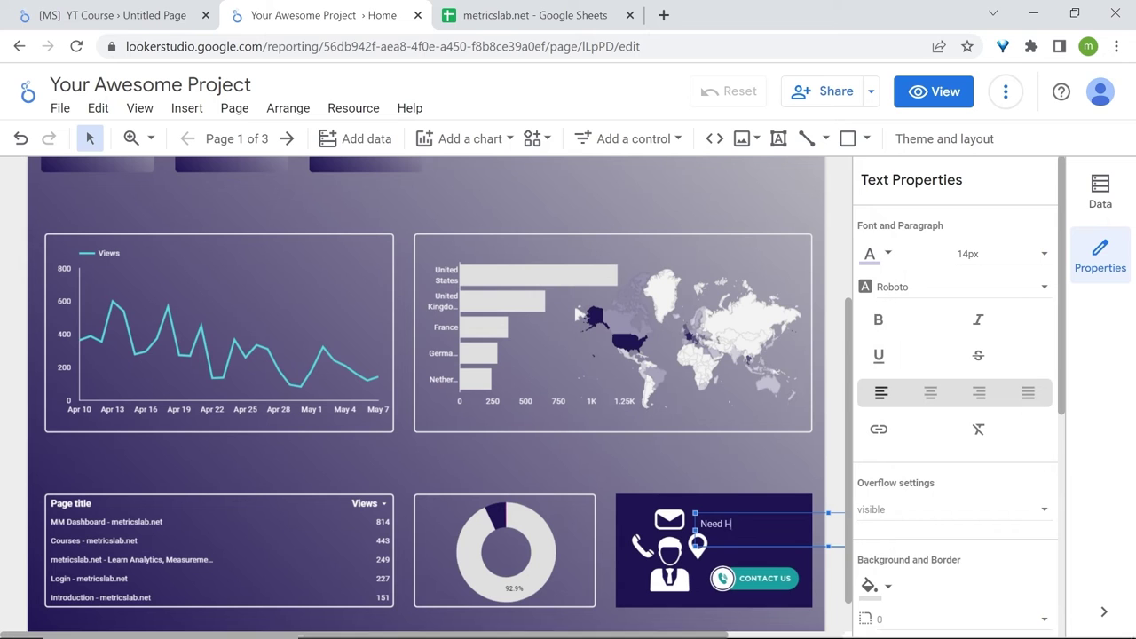
click(1007, 255)
click(1001, 303)
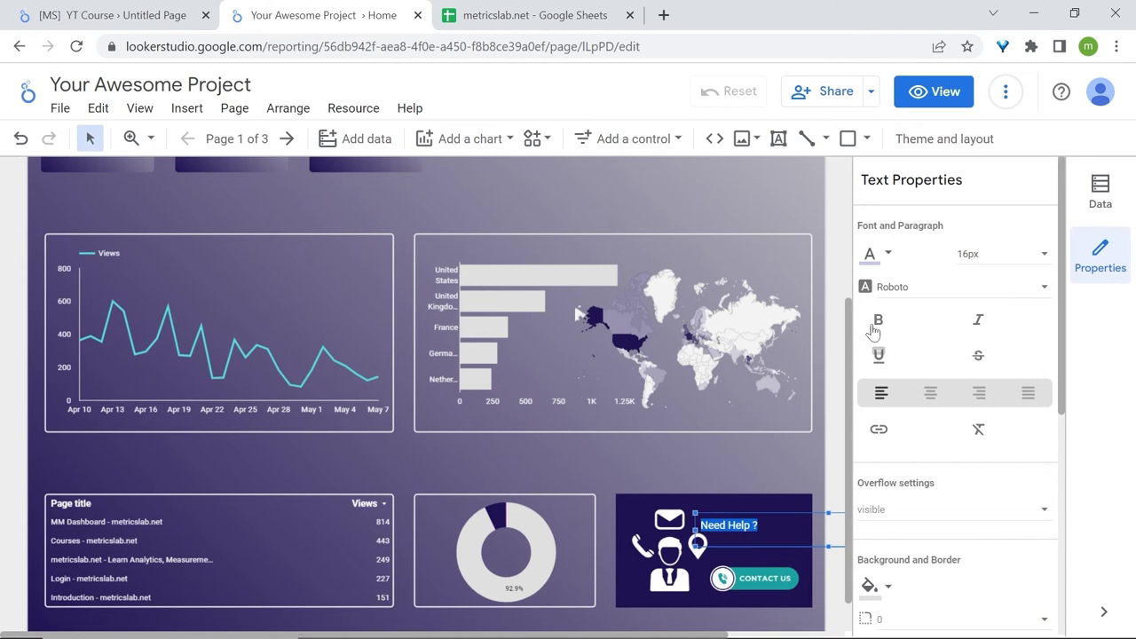
click(880, 324)
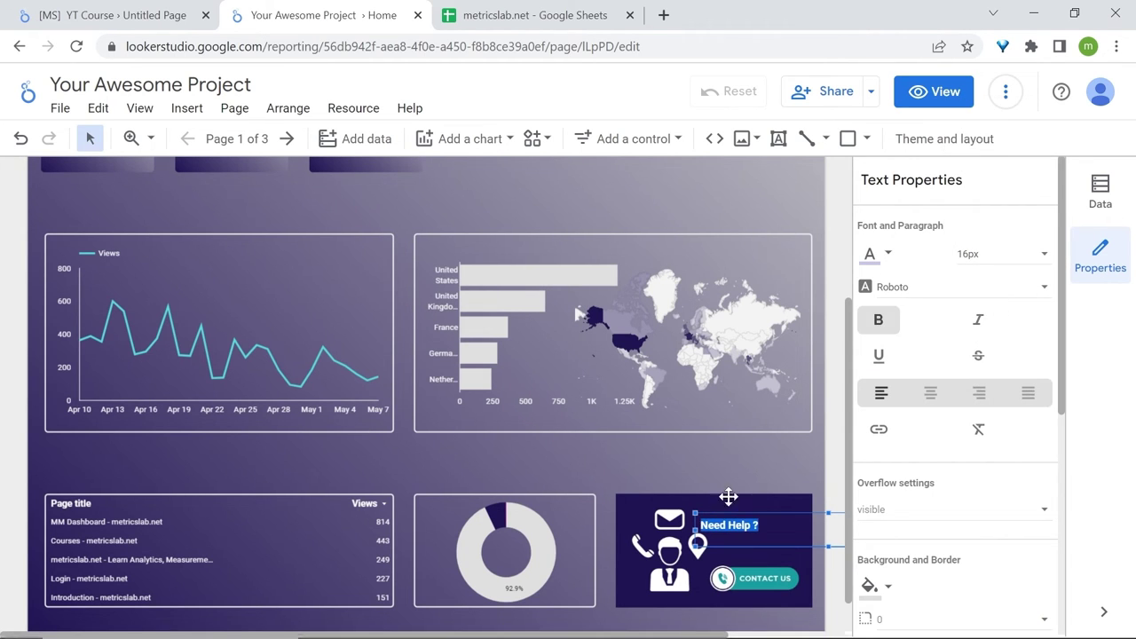
click(932, 93)
- Scroll through the finished dashboard in view mode, then go back to edit mode
scroll(892, 393, down, 2)
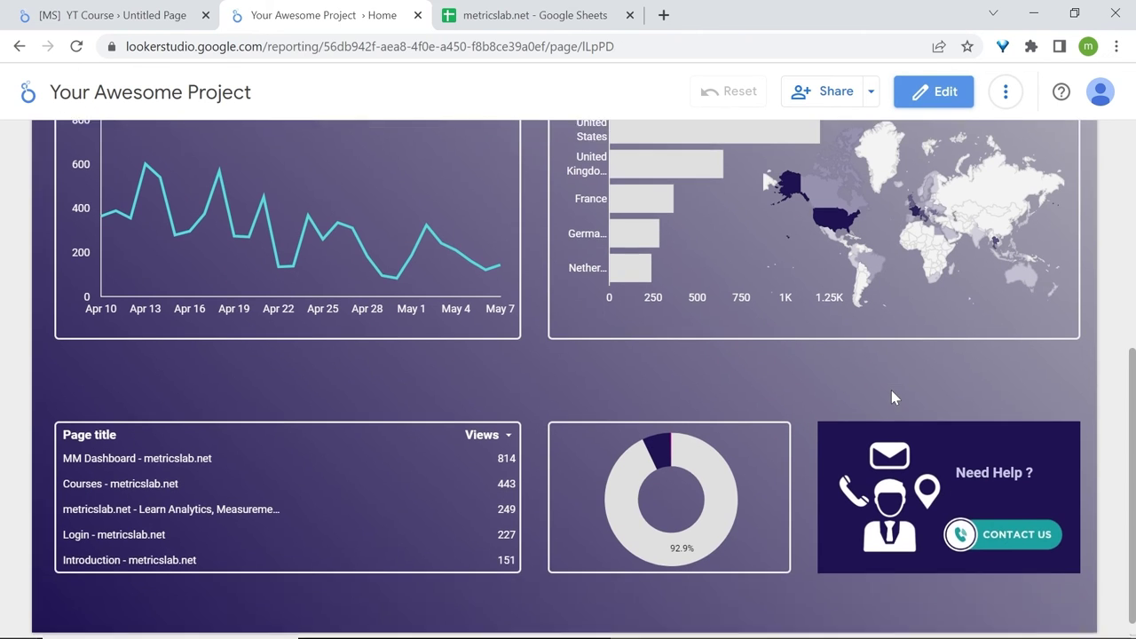
scroll(892, 395, up, 4)
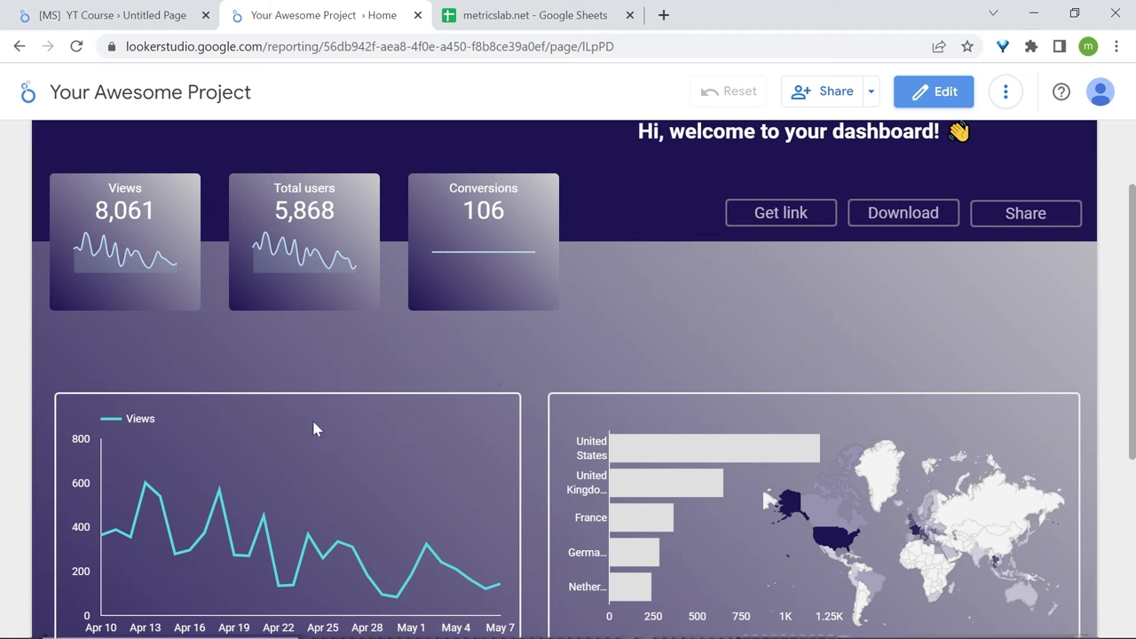
scroll(828, 395, down, 2)
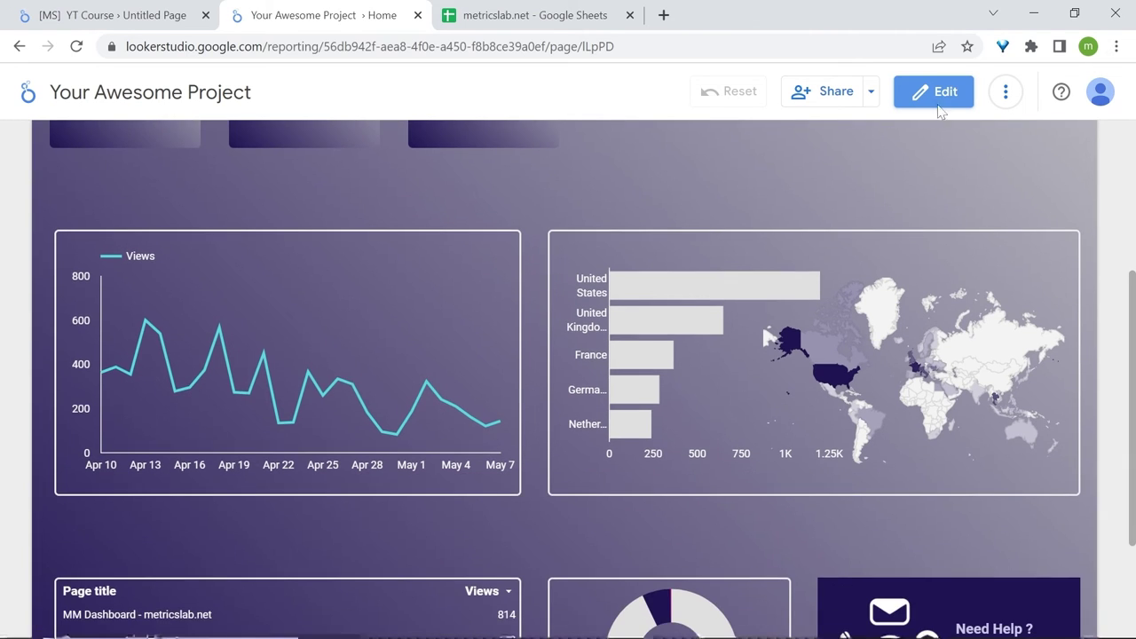
scroll(716, 193, up, 2)
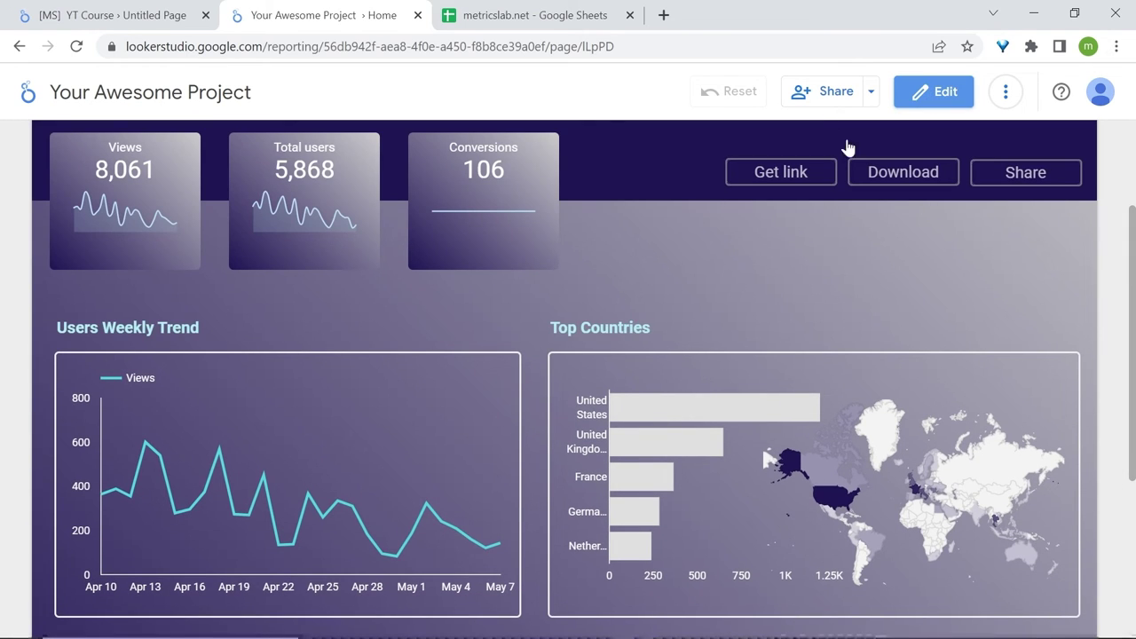
scroll(628, 373, down, 4)
scroll(172, 393, up, 2)
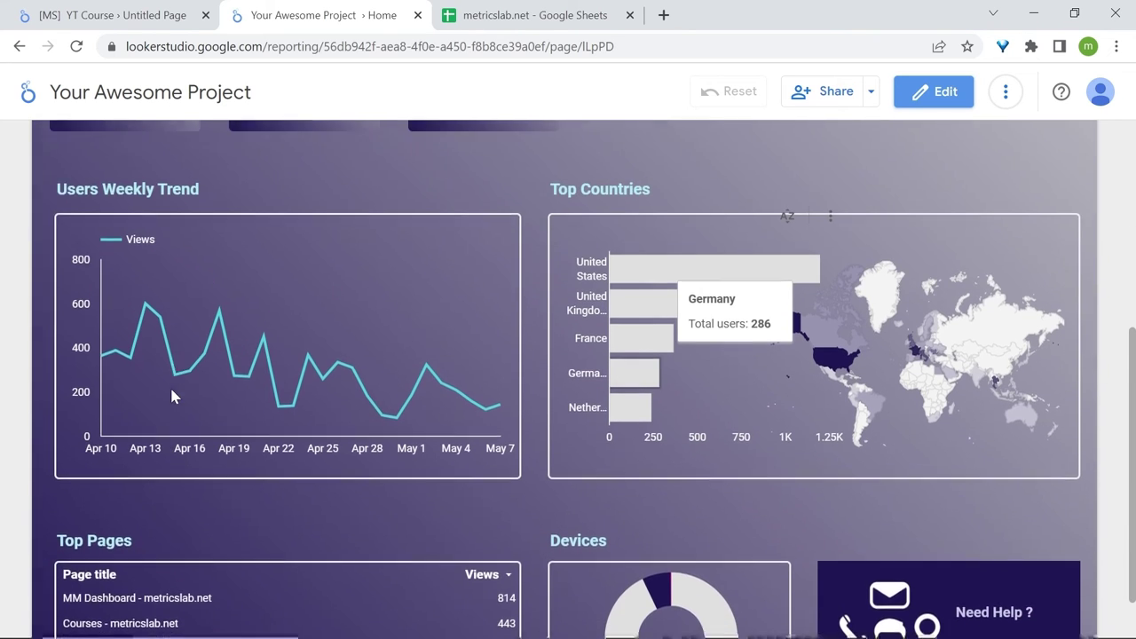
scroll(172, 396, up, 1)
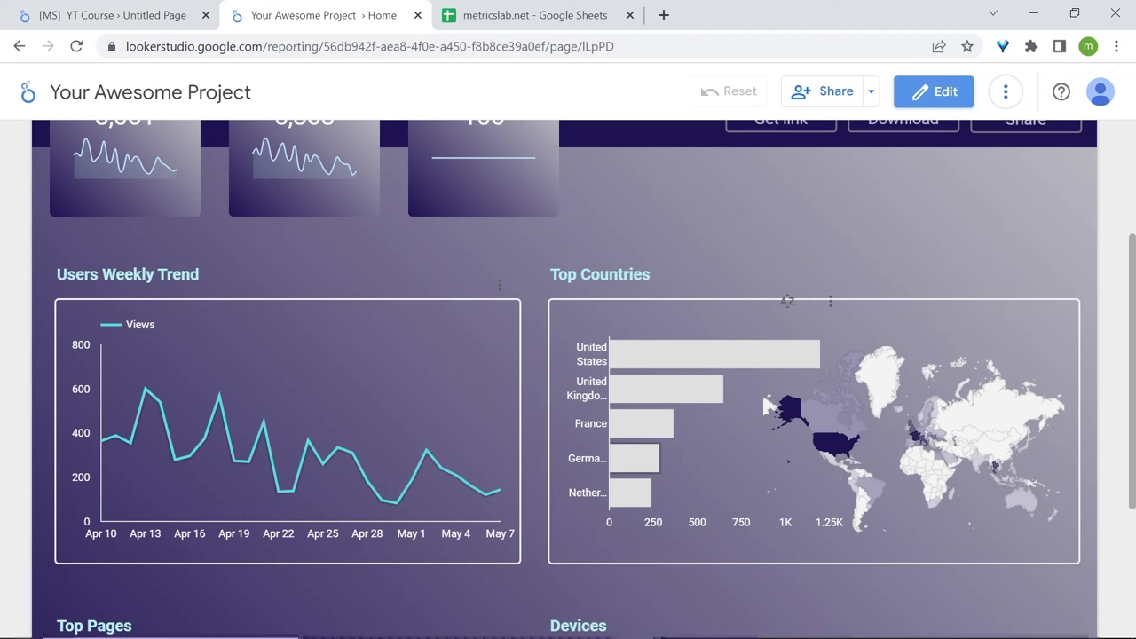
click(933, 91)
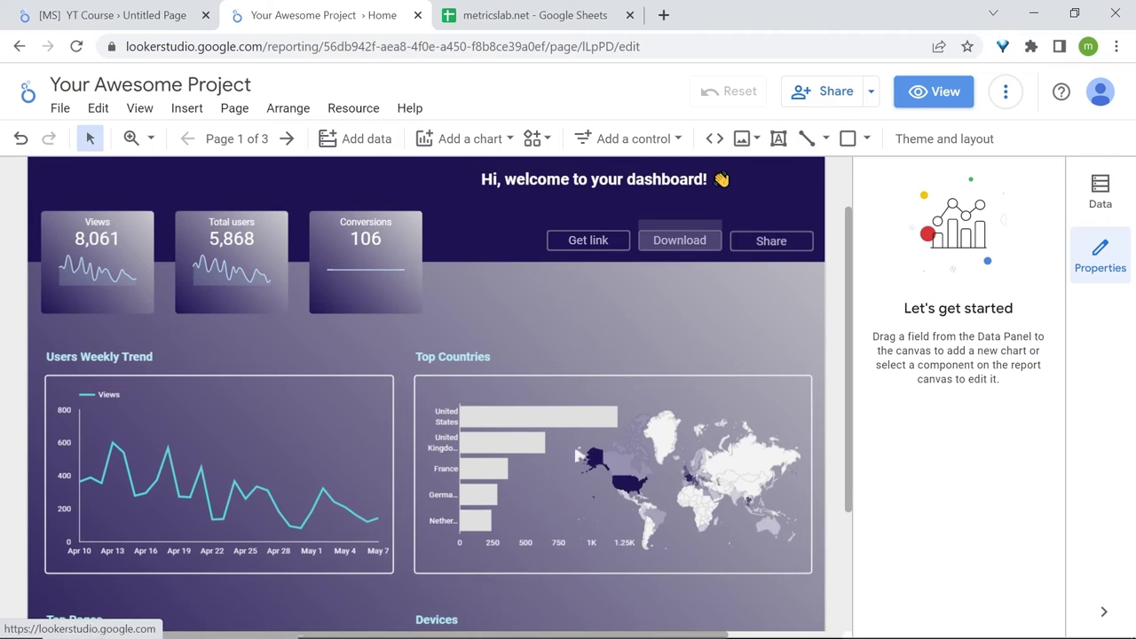
- Add a drop-down list filter below the Share button using Session source/medium
scroll(537, 437, up, 2)
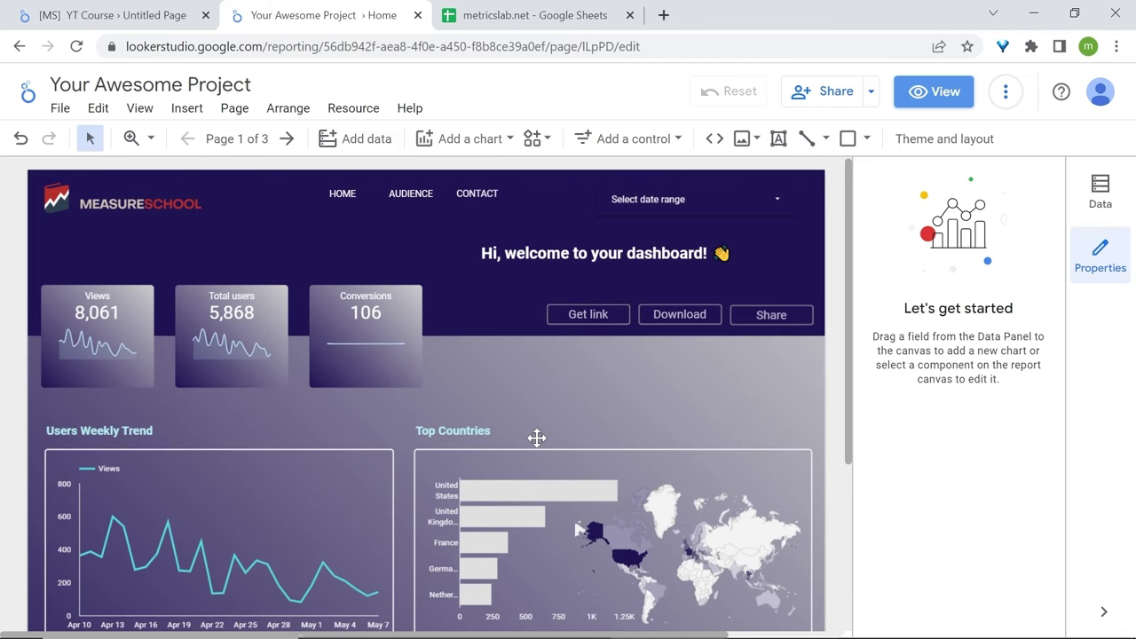
click(621, 139)
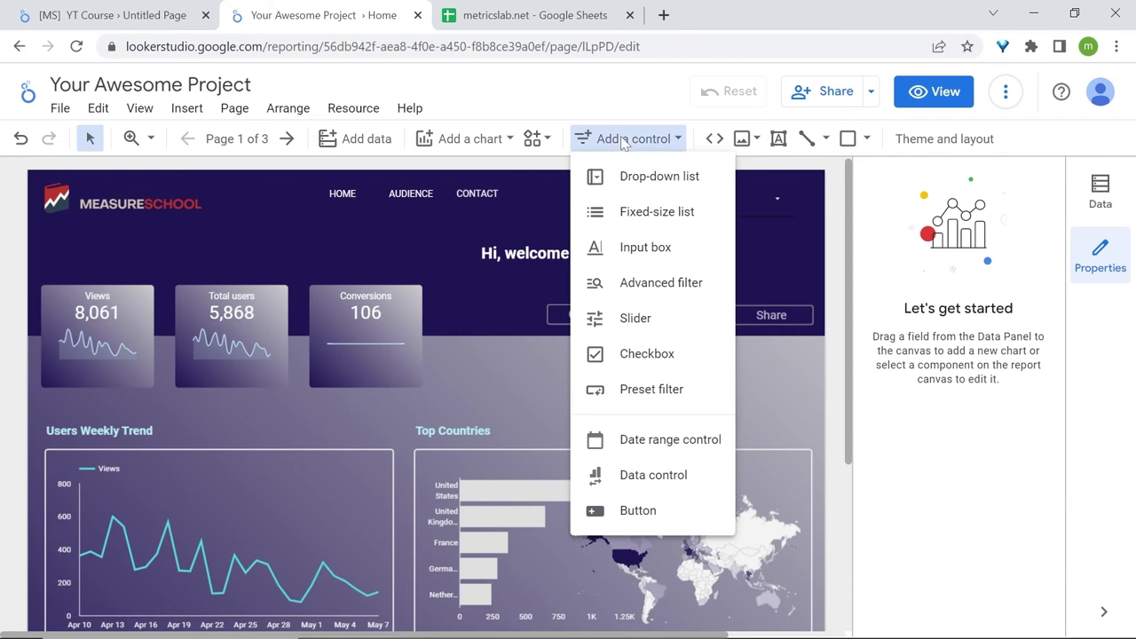
click(699, 181)
click(609, 349)
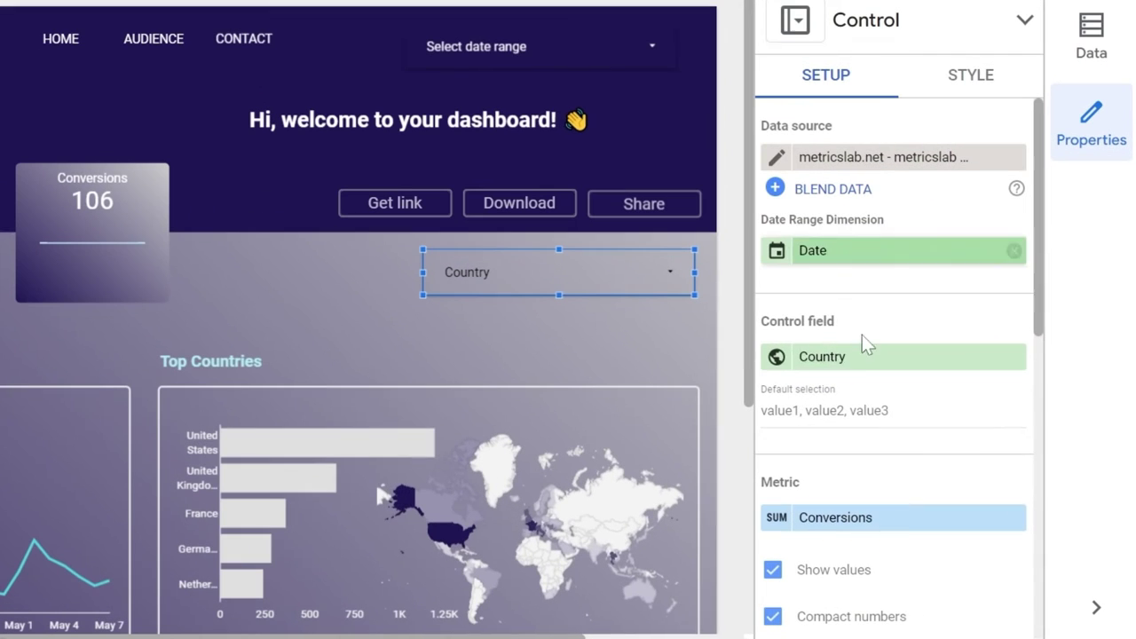
click(979, 434)
text(sou)
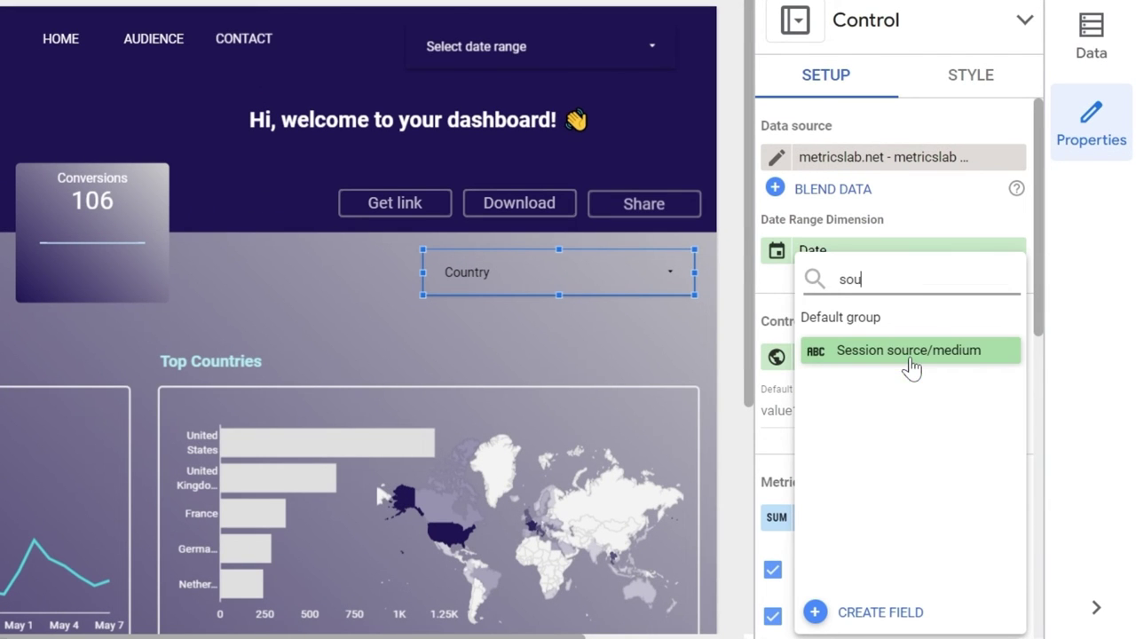
click(930, 369)
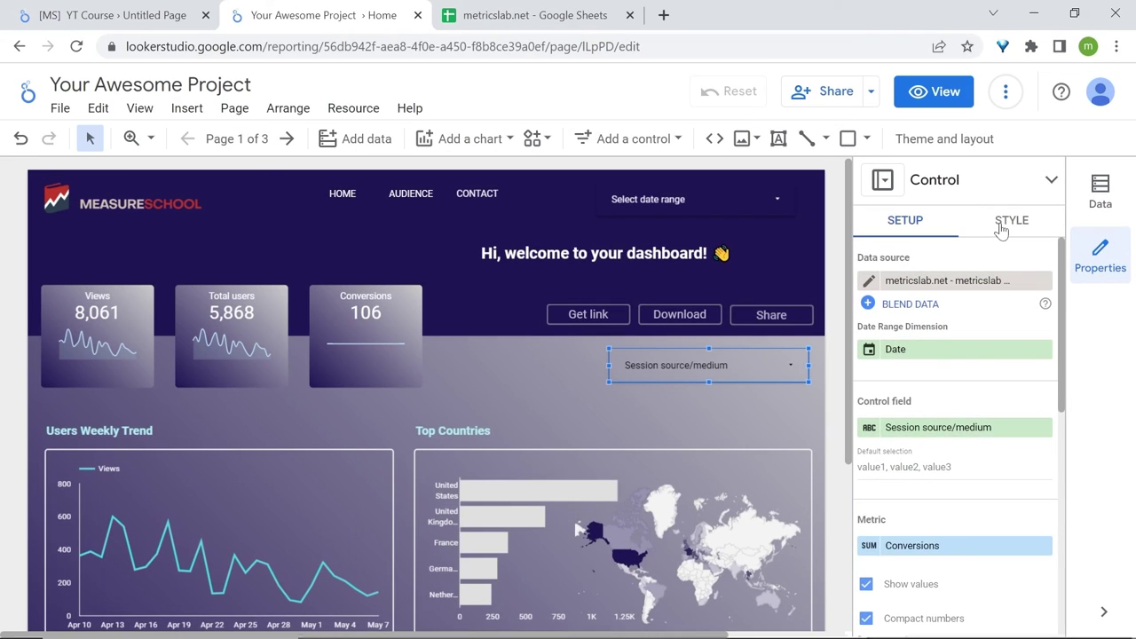
- Make the filter's background transparent
click(1000, 221)
click(870, 470)
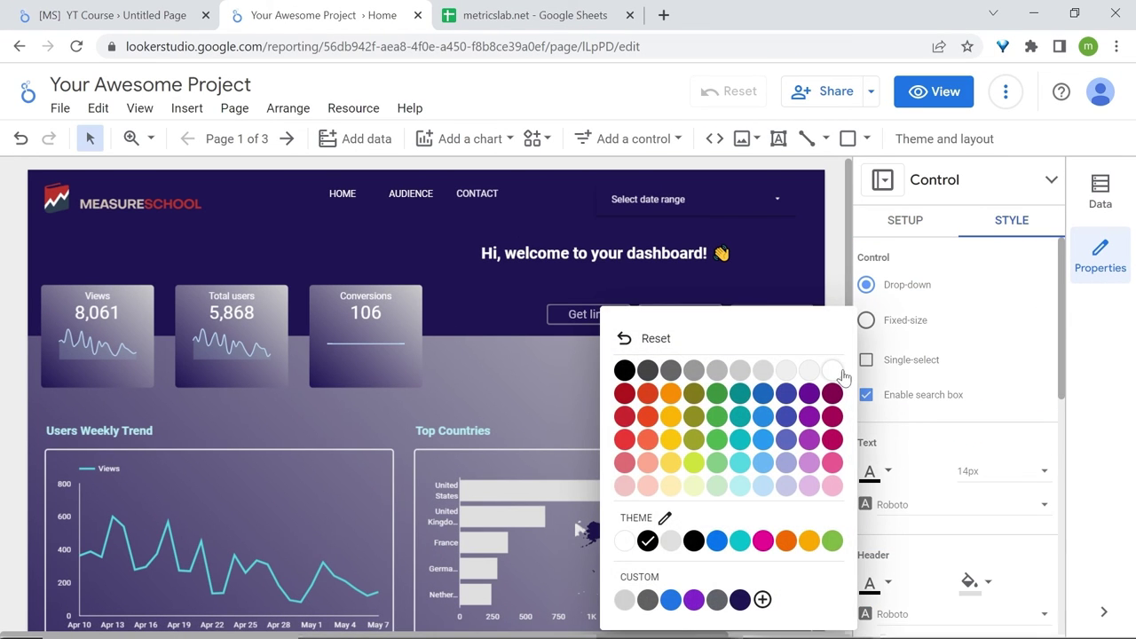
click(866, 388)
scroll(866, 388, down, 10)
scroll(911, 406, up, 3)
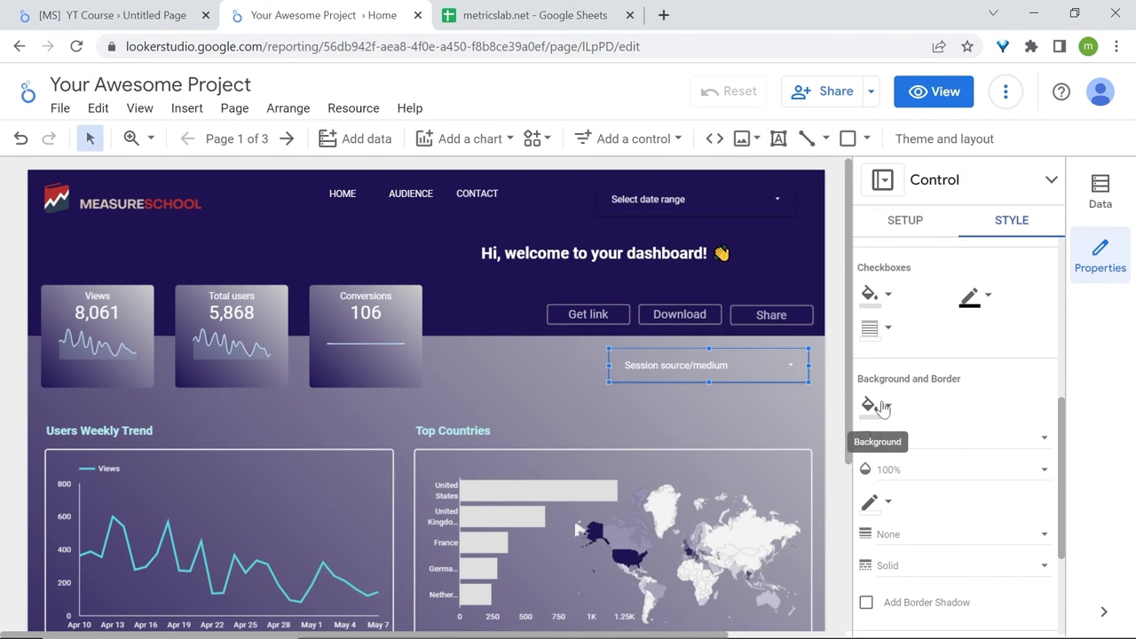
click(883, 408)
click(799, 299)
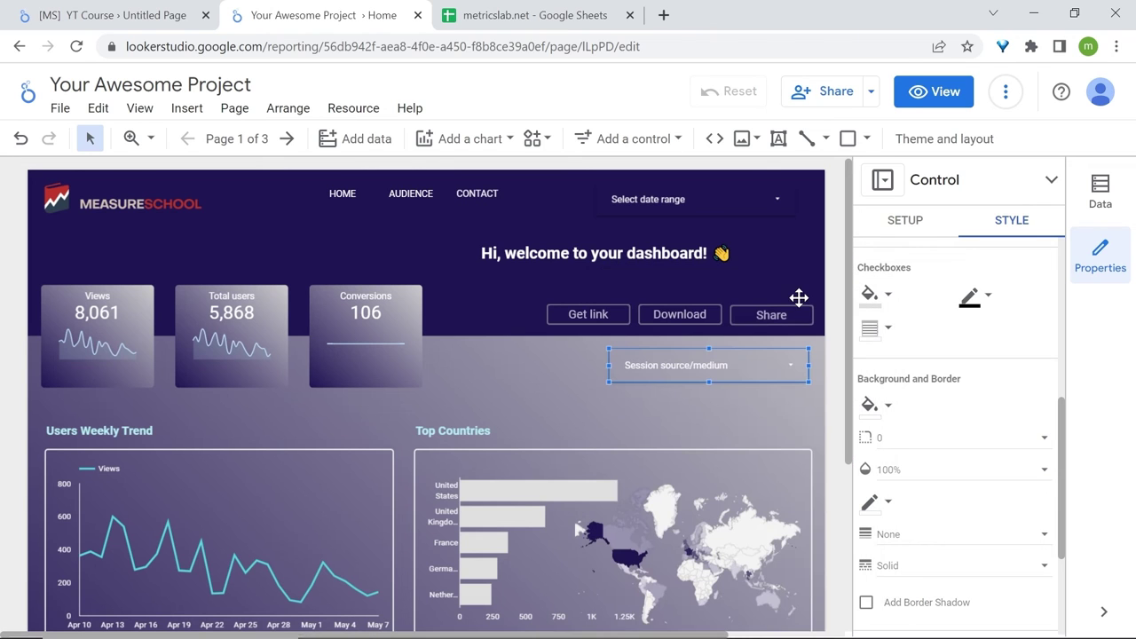
- Preview the filter, then back in editing make it slightly narrower
click(932, 92)
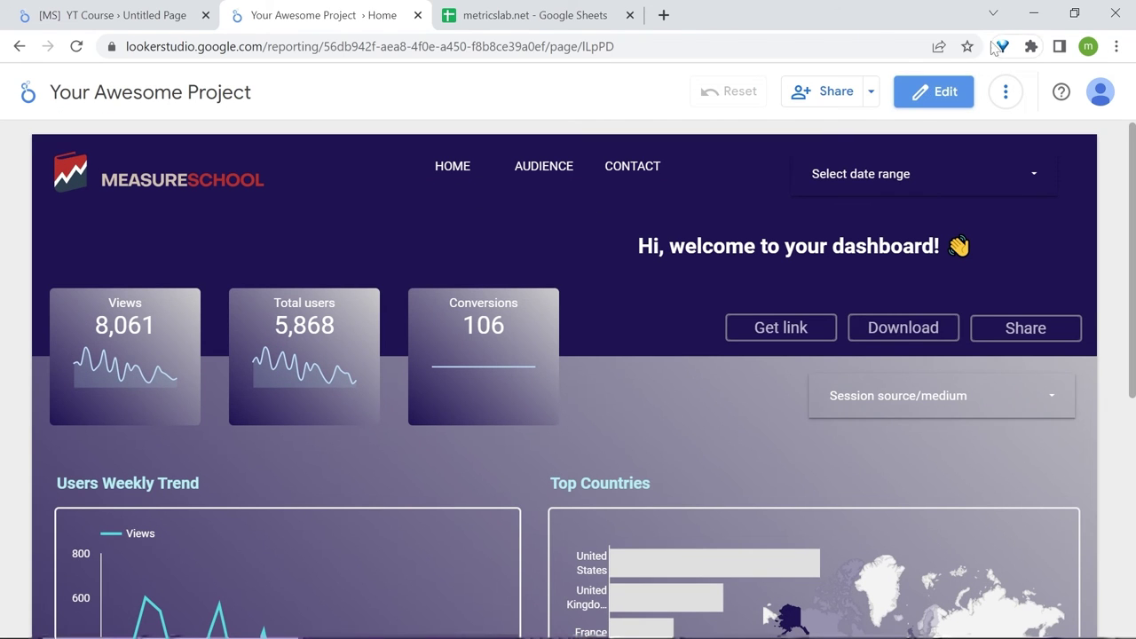
click(934, 91)
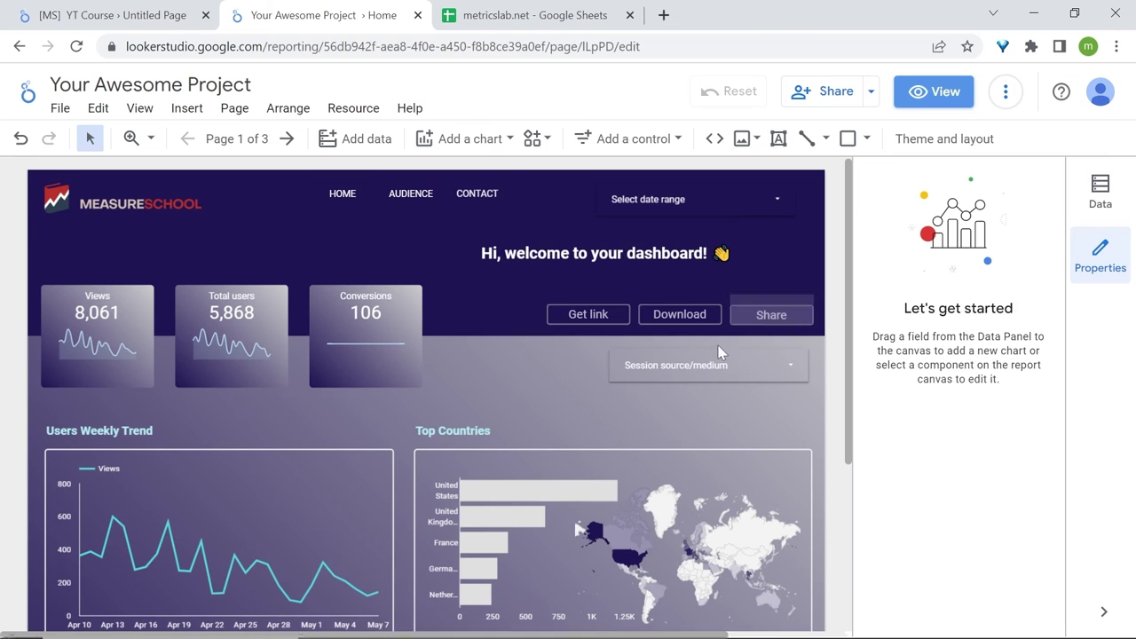
click(719, 359)
click(719, 359)
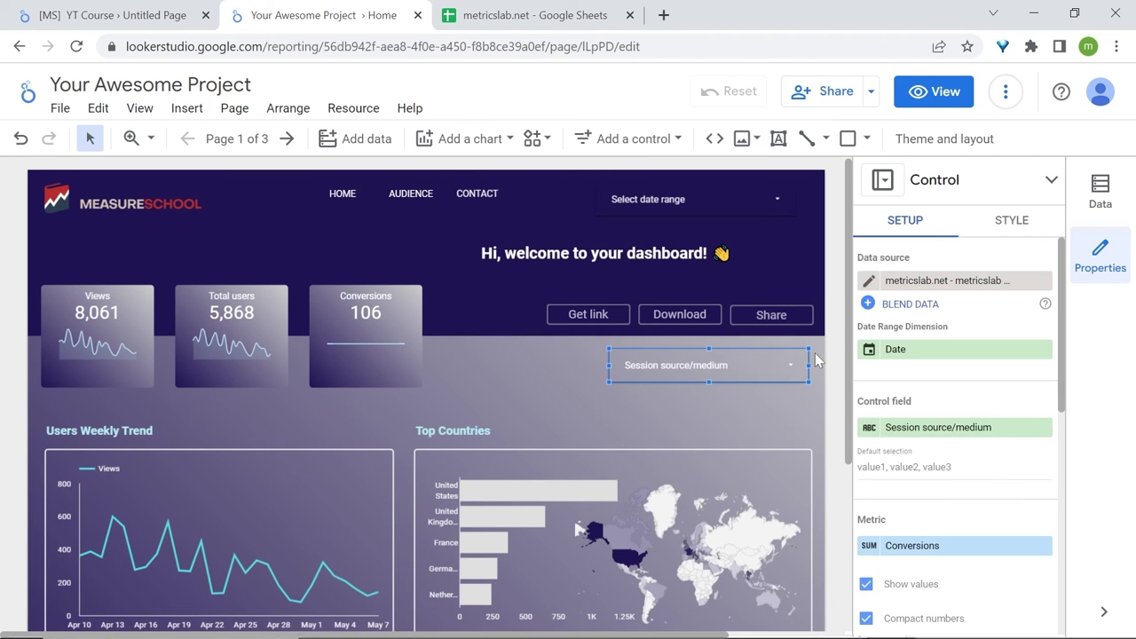
drag(809, 364, 757, 365)
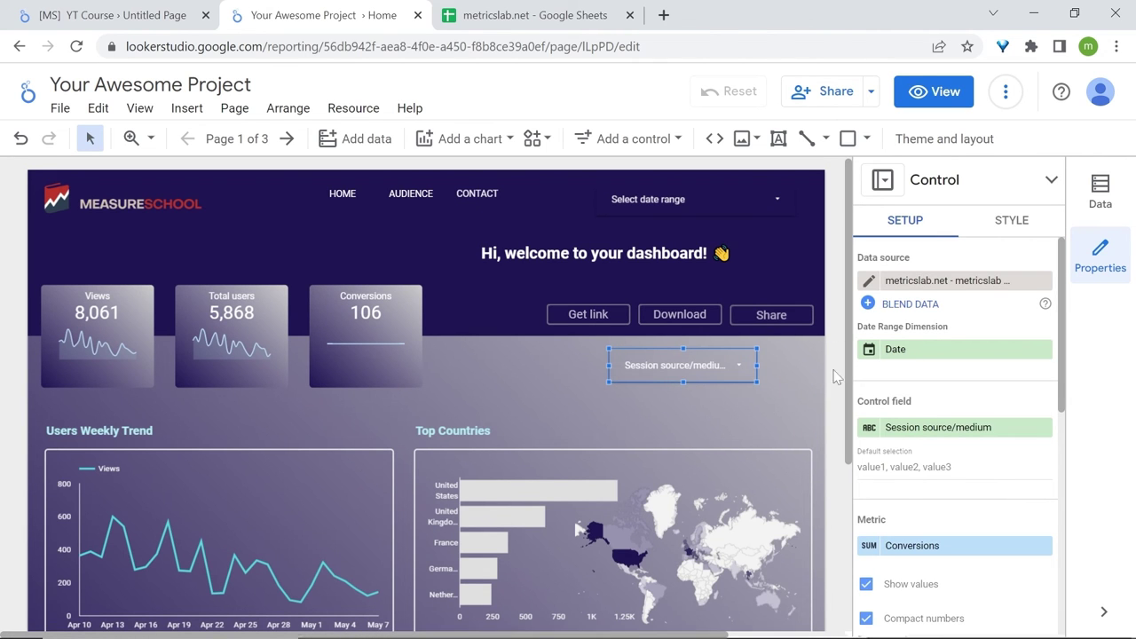
- Rename the filter's field to 'Source & Medium' and shift the control right under Share
click(871, 430)
triple_click(875, 470)
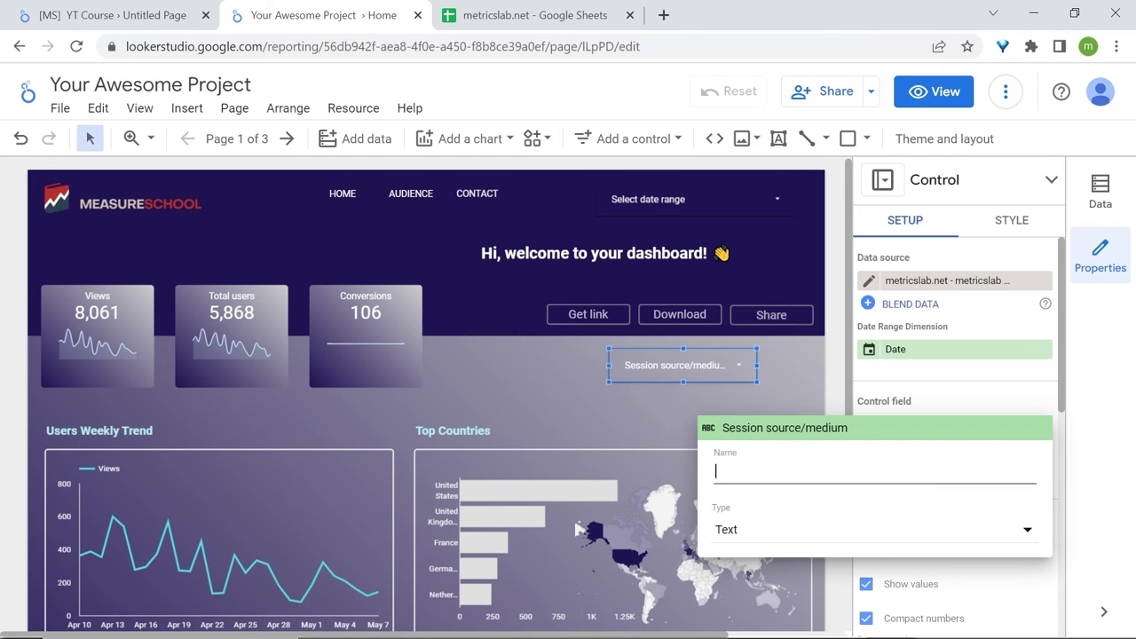
text(Source & Medium)
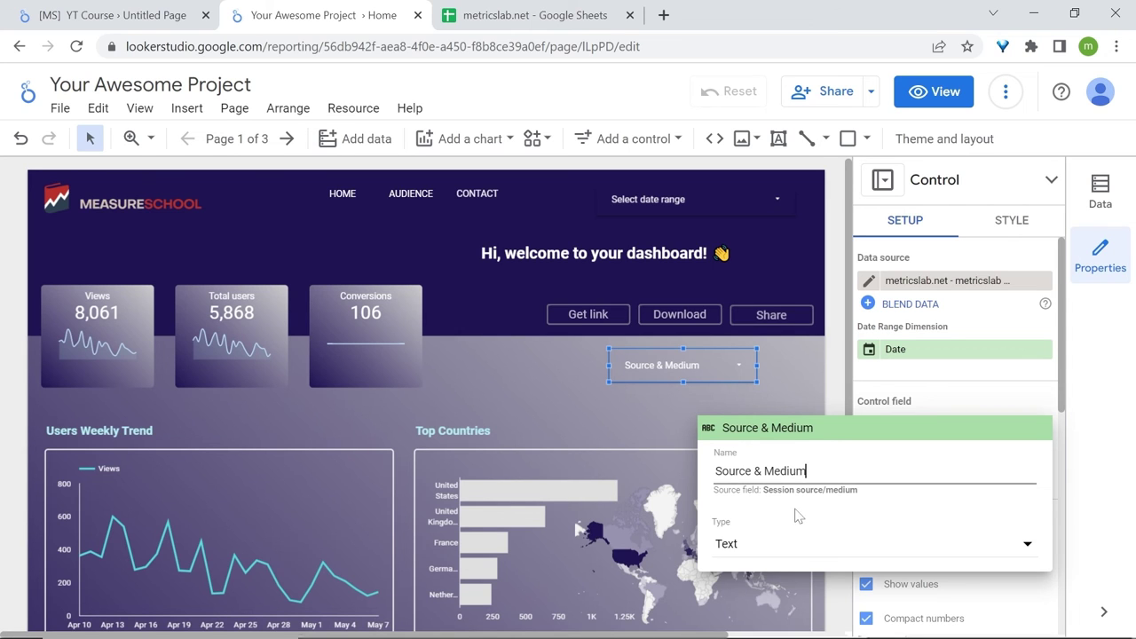
triple_click(785, 489)
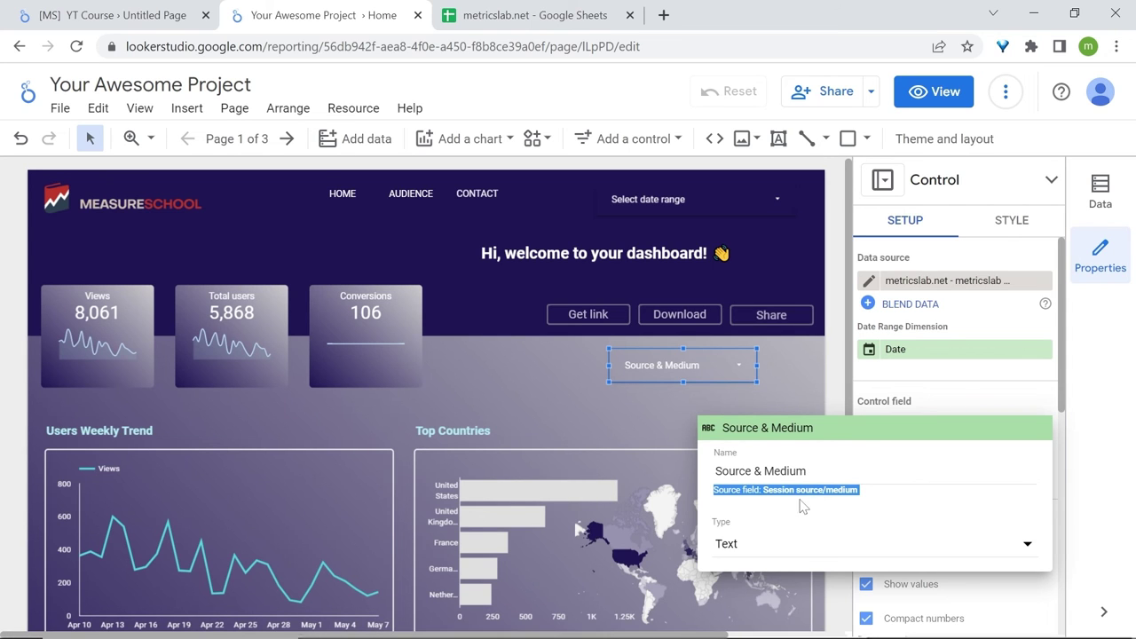
click(751, 358)
drag(722, 358, 781, 362)
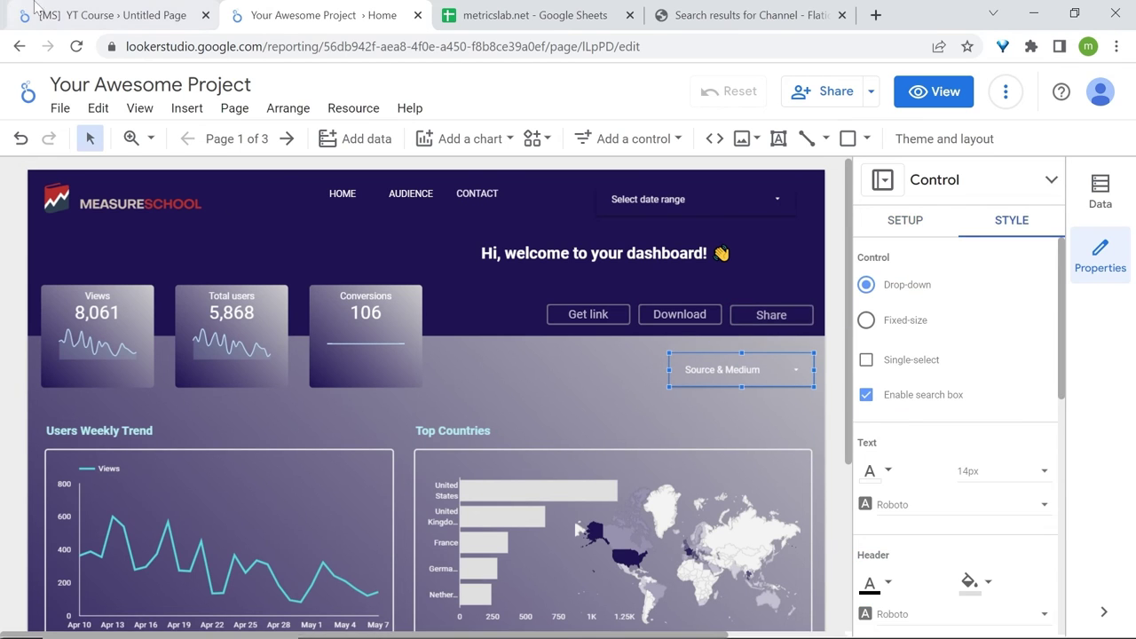
- Open Flaticon's first channel icon to check its PNG sizes, then return to the report
click(124, 15)
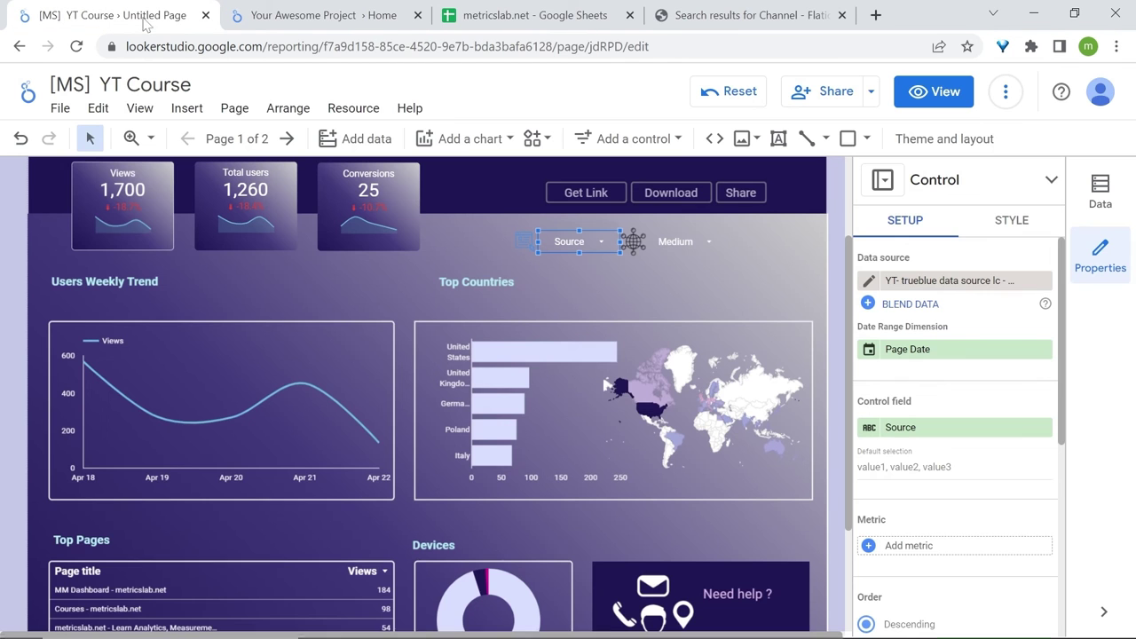
scroll(679, 293, up, 2)
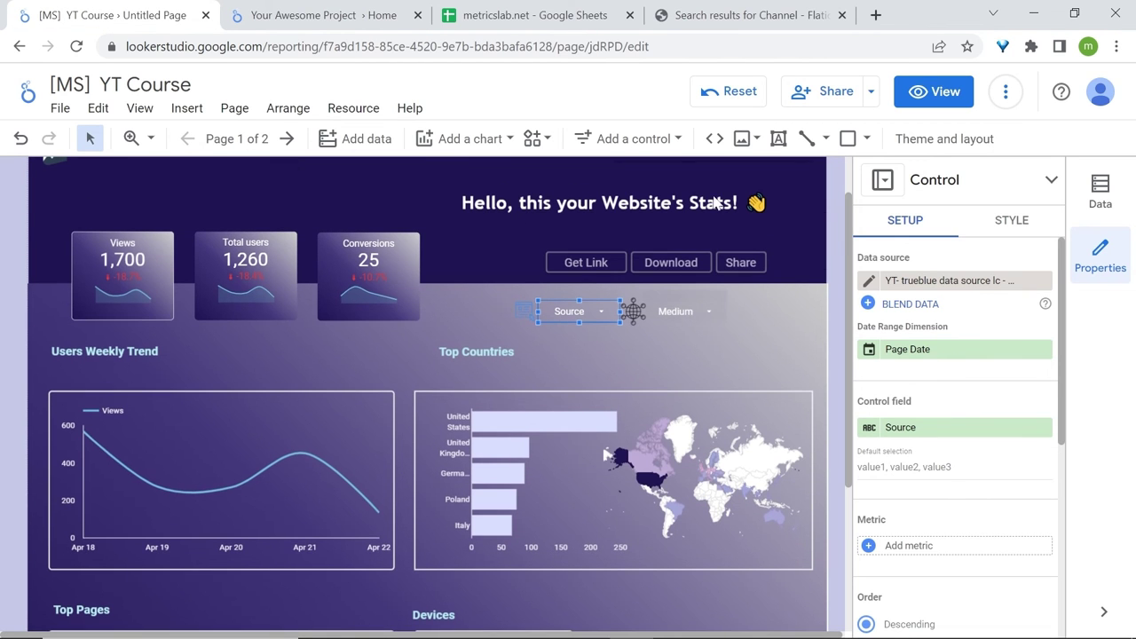
click(674, 12)
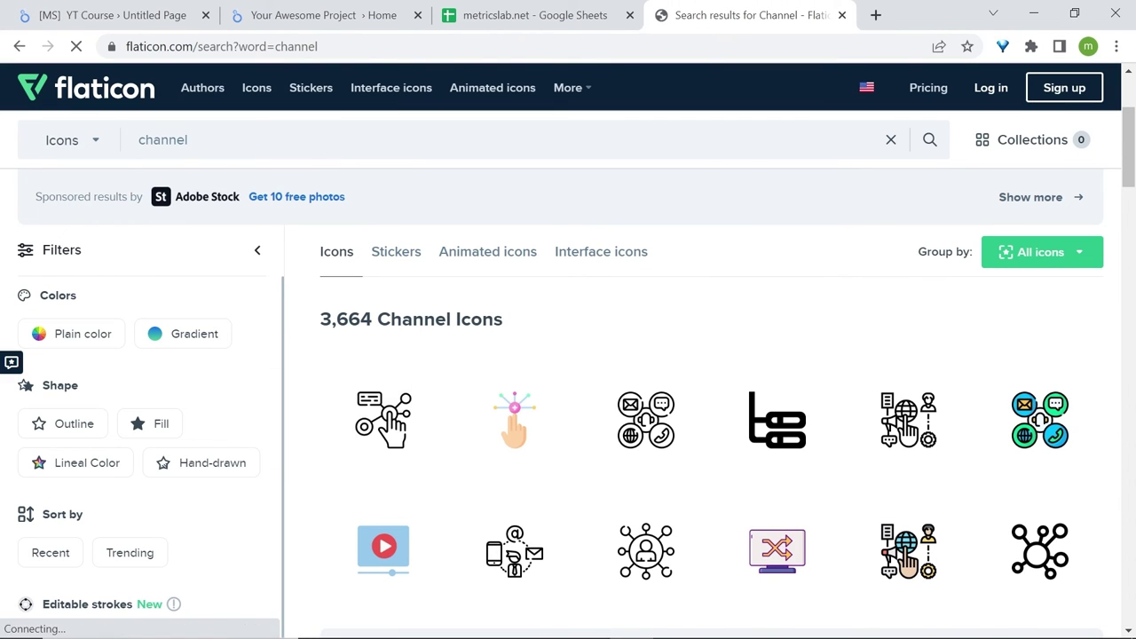
mouse_move(378, 405)
click(378, 406)
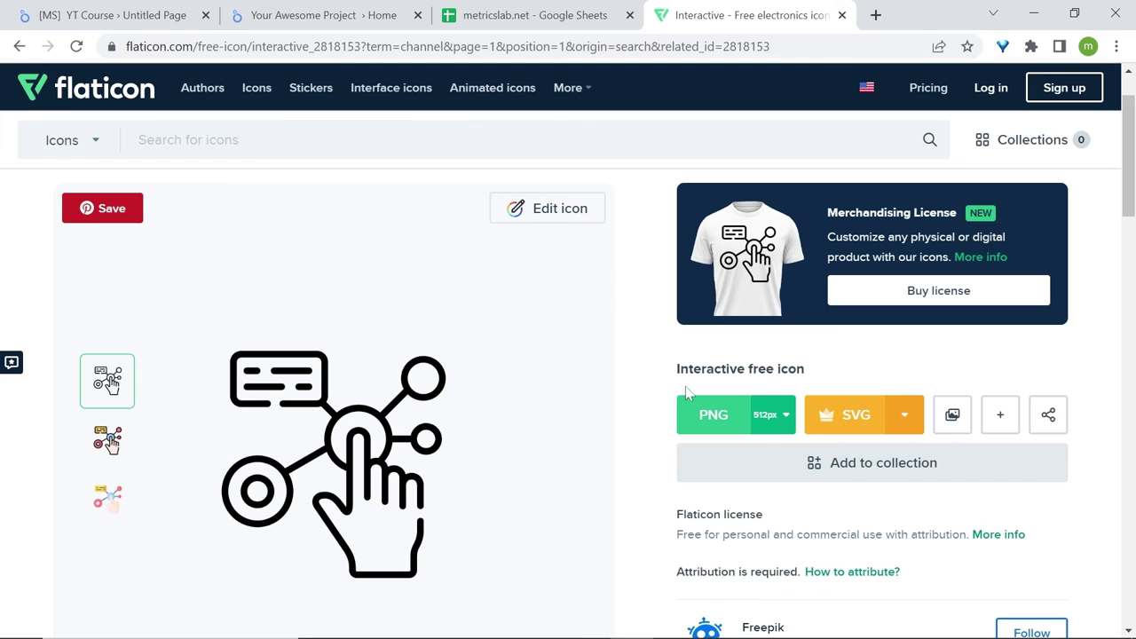
click(781, 419)
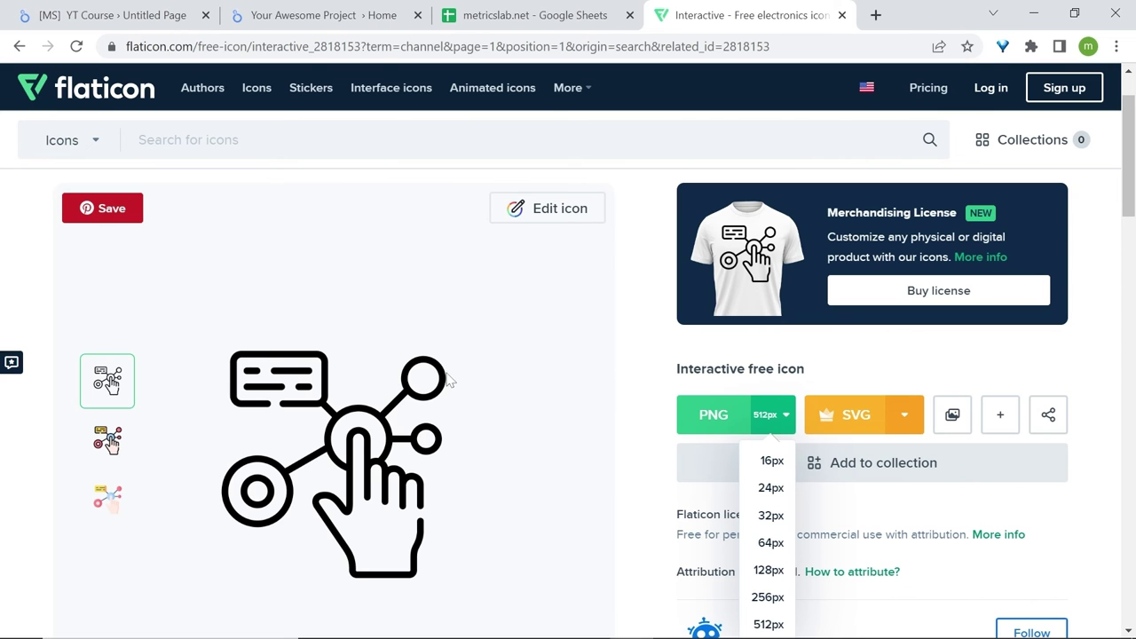
key(ctrl+2)
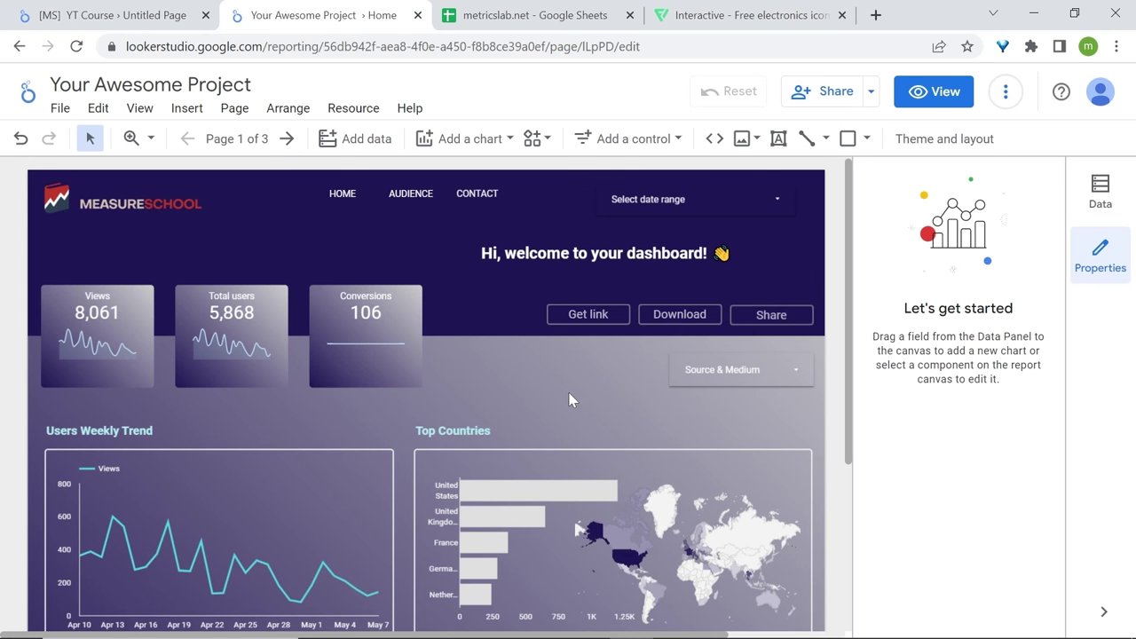
- Upload advertising.png, place the megaphone icon left of the Source & Medium filter, and preview in view mode
click(750, 142)
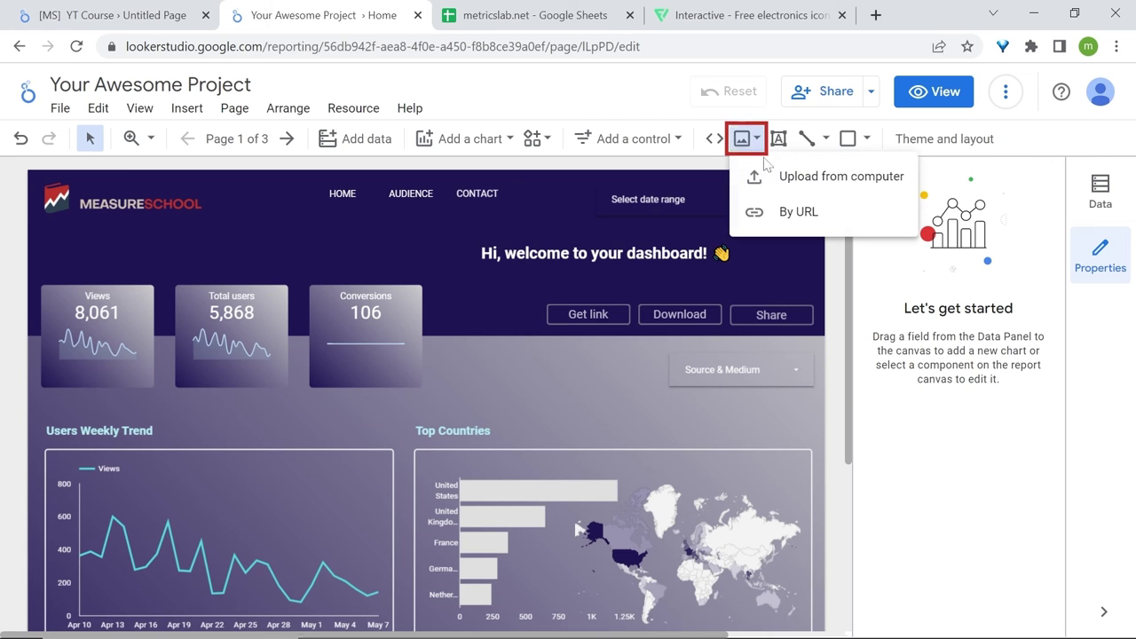
click(804, 174)
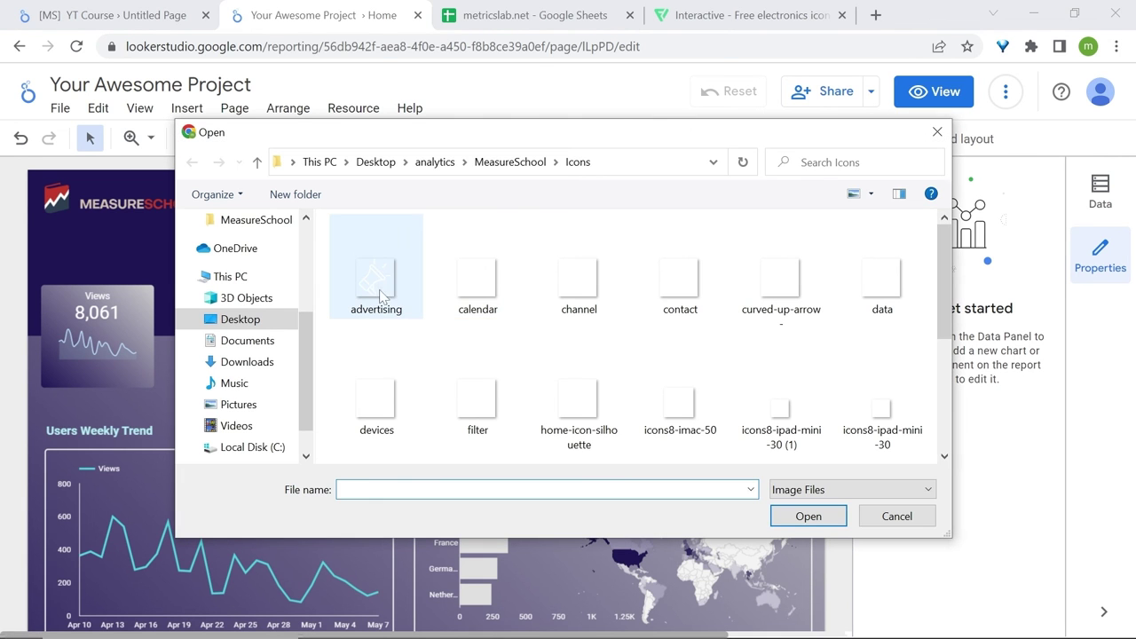
click(380, 283)
click(807, 516)
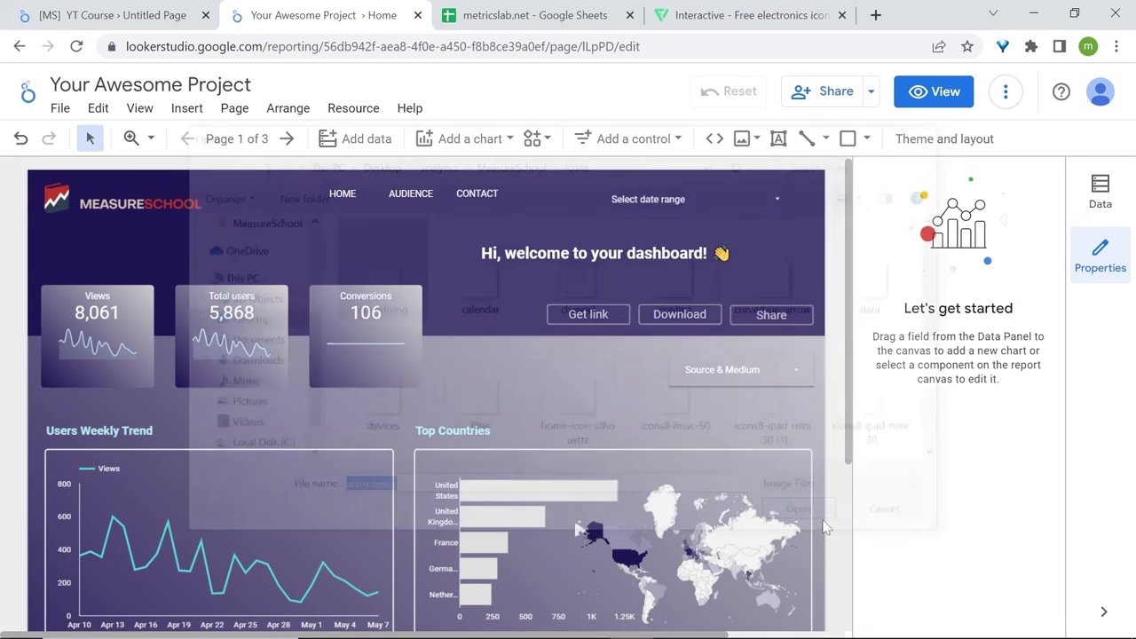
drag(393, 469, 642, 363)
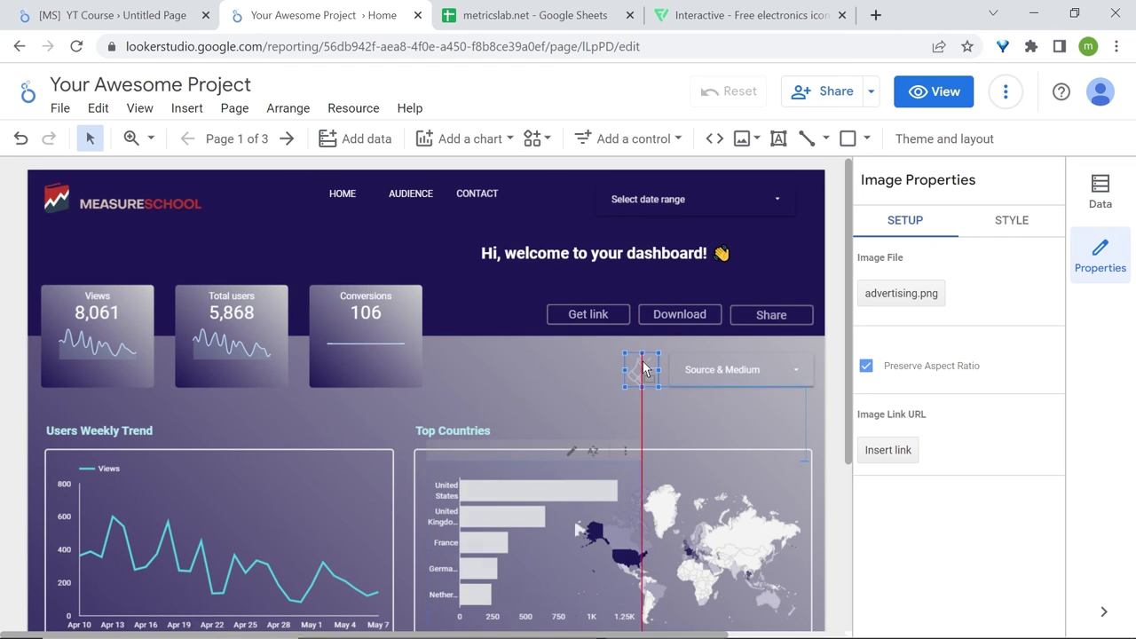
click(927, 91)
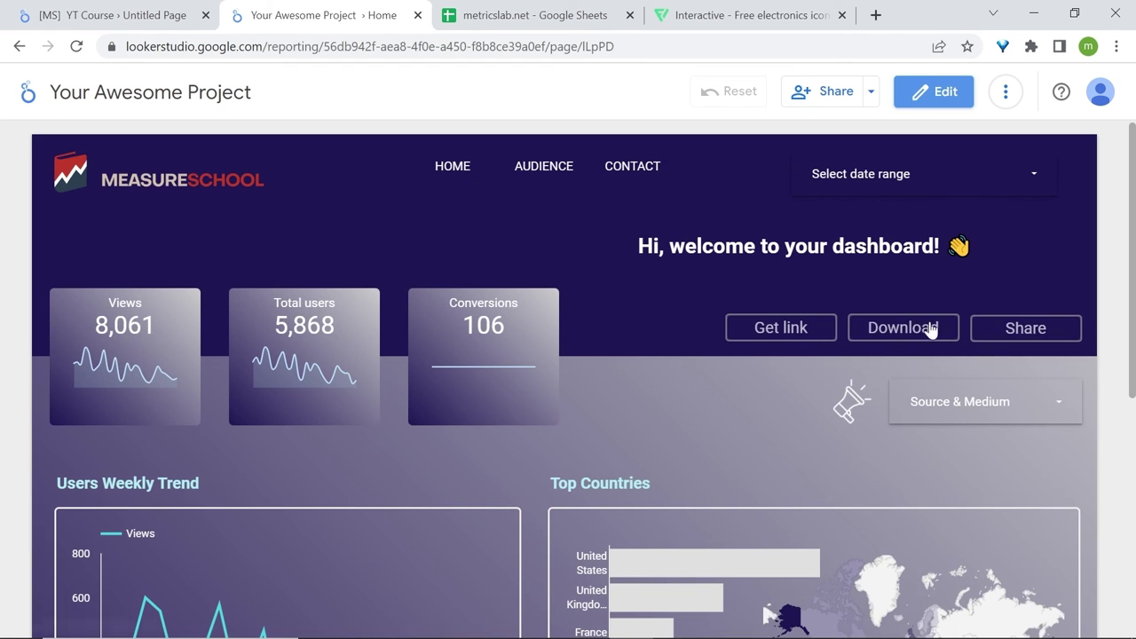
- Apply an Apr 18 – Apr 24, 2023 date range to the dashboard
scroll(1030, 363, down, 4)
scroll(1030, 358, down, 2)
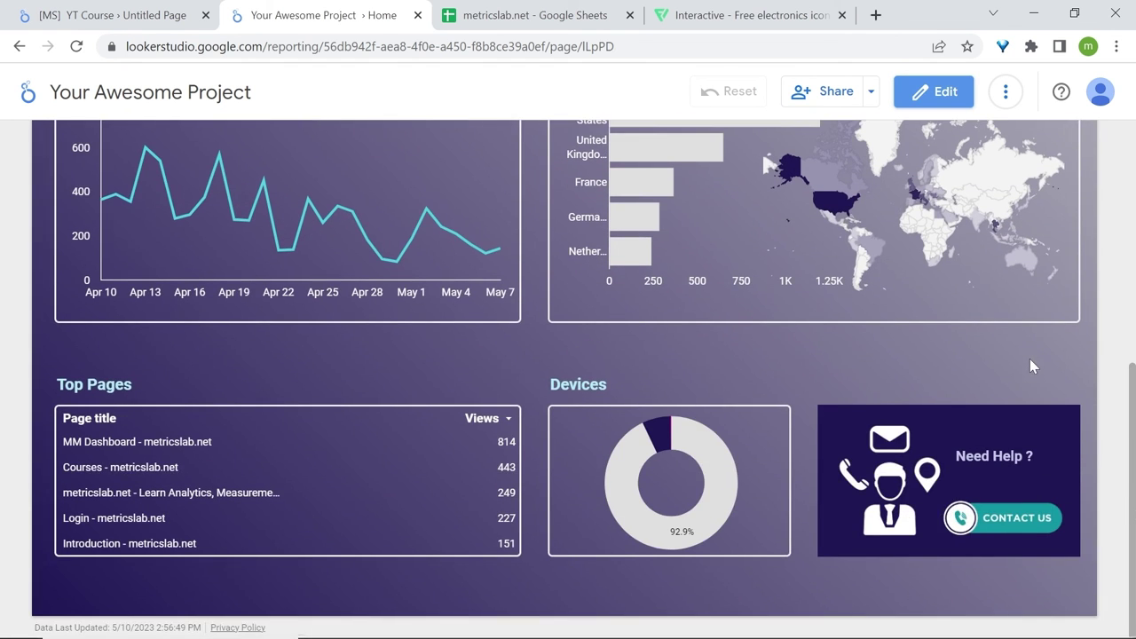
scroll(1020, 413, up, 5)
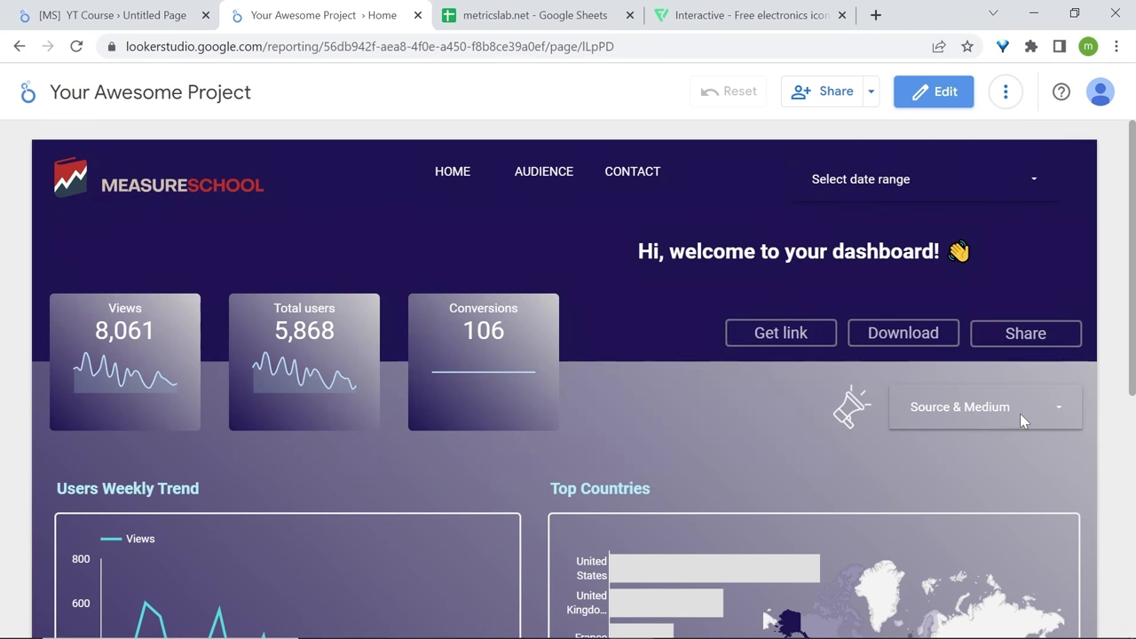
click(1033, 188)
click(667, 259)
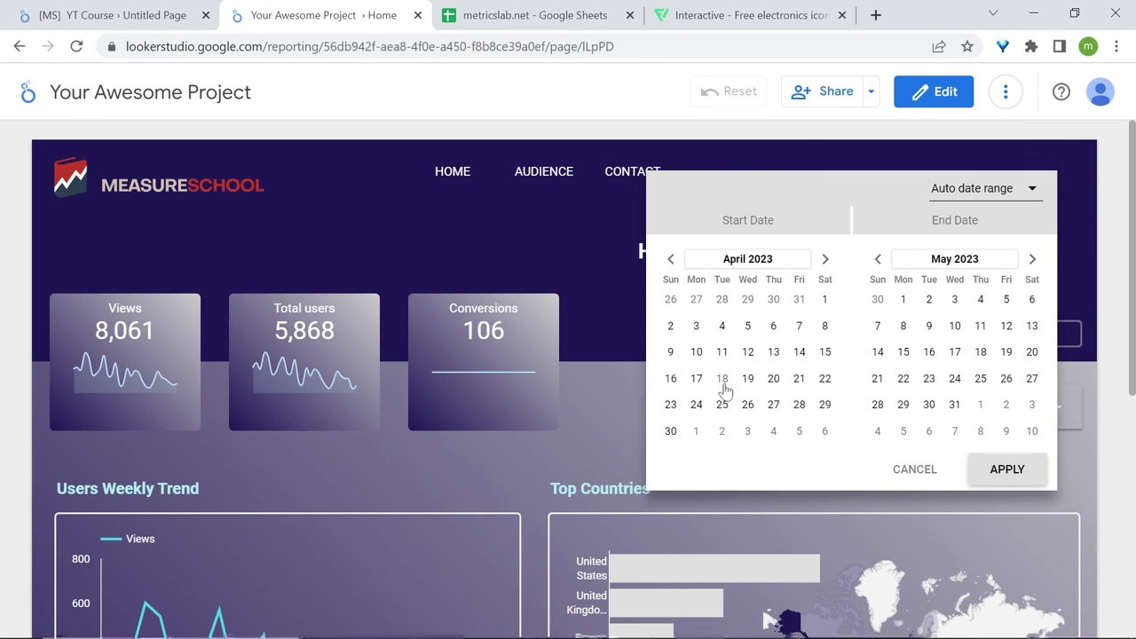
click(722, 378)
click(877, 258)
click(898, 404)
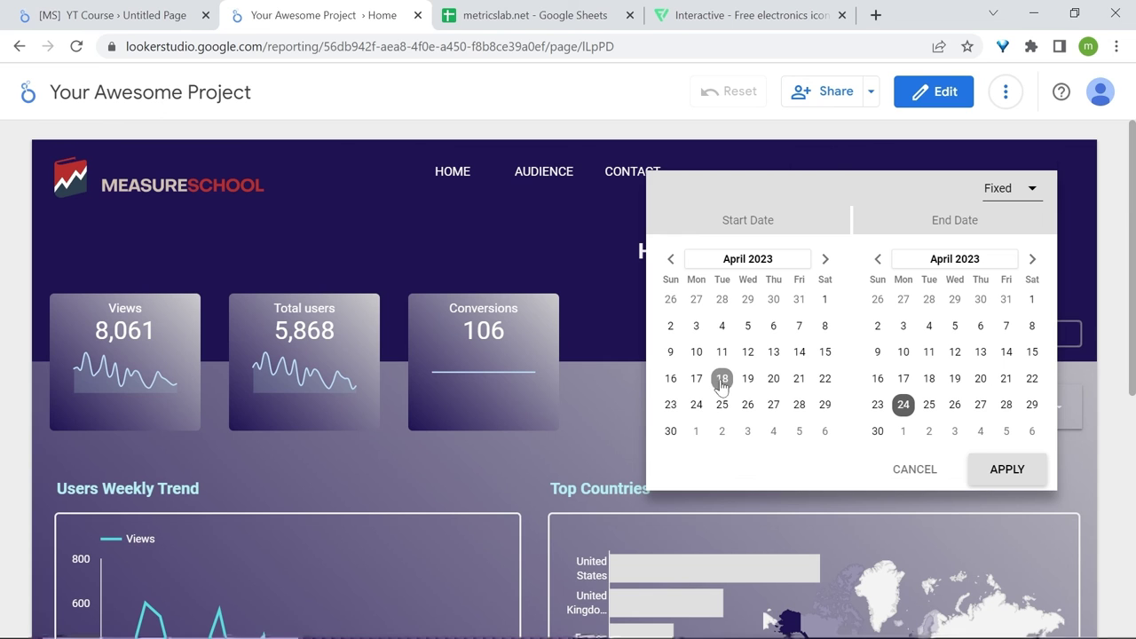
click(1008, 470)
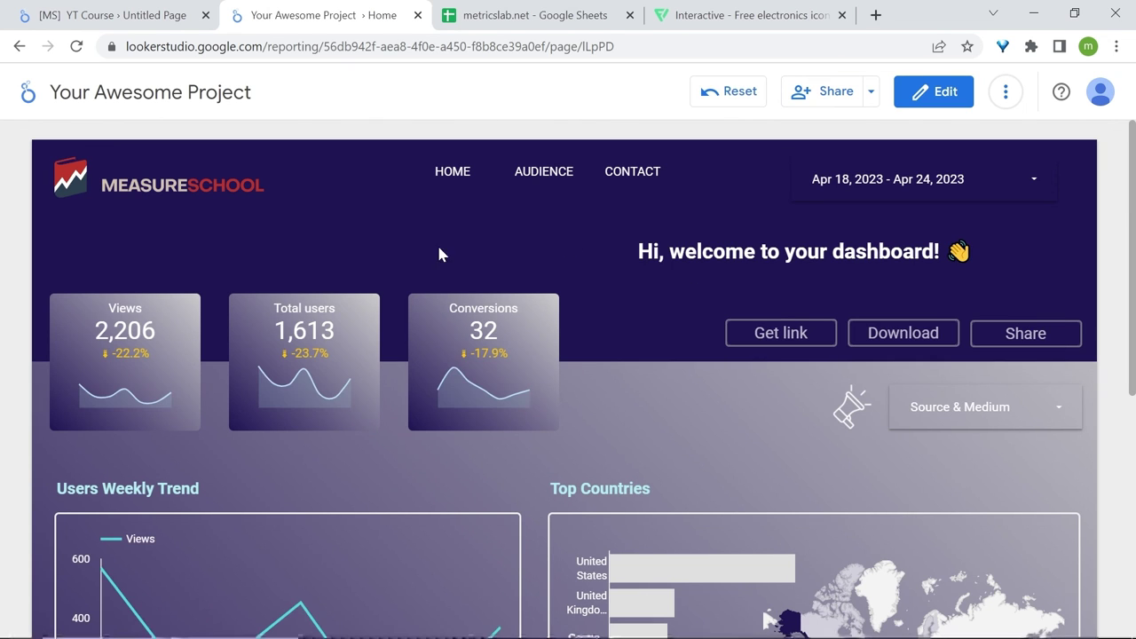
scroll(703, 336, down, 5)
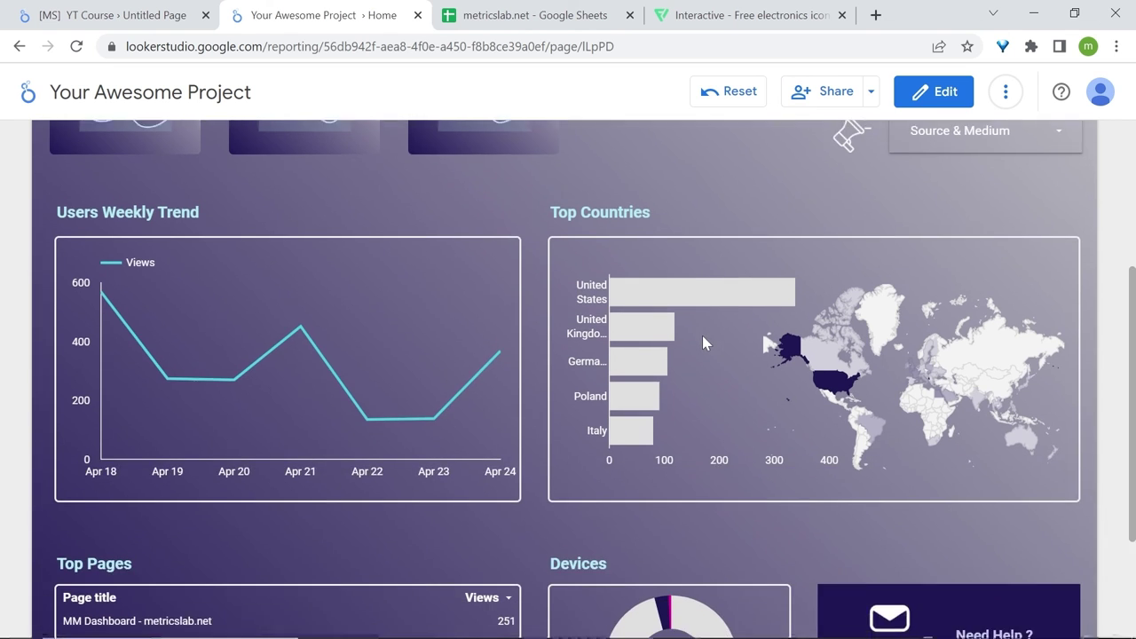
scroll(702, 336, up, 5)
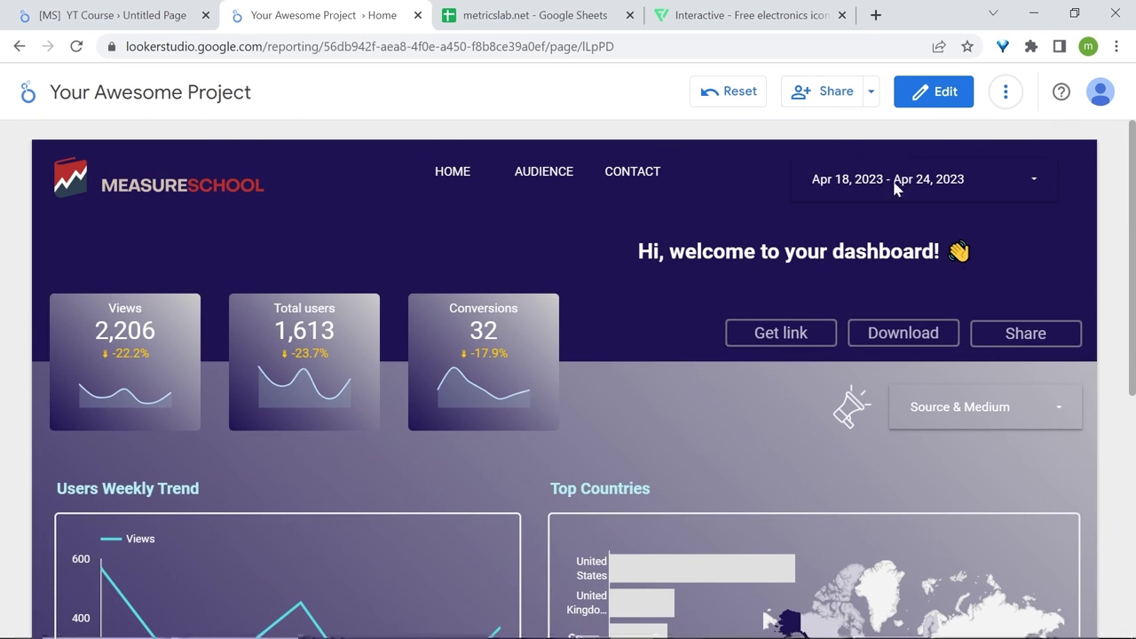
click(1116, 46)
- Zoom the browser page out to 80% and scroll through the finished dashboard
click(998, 212)
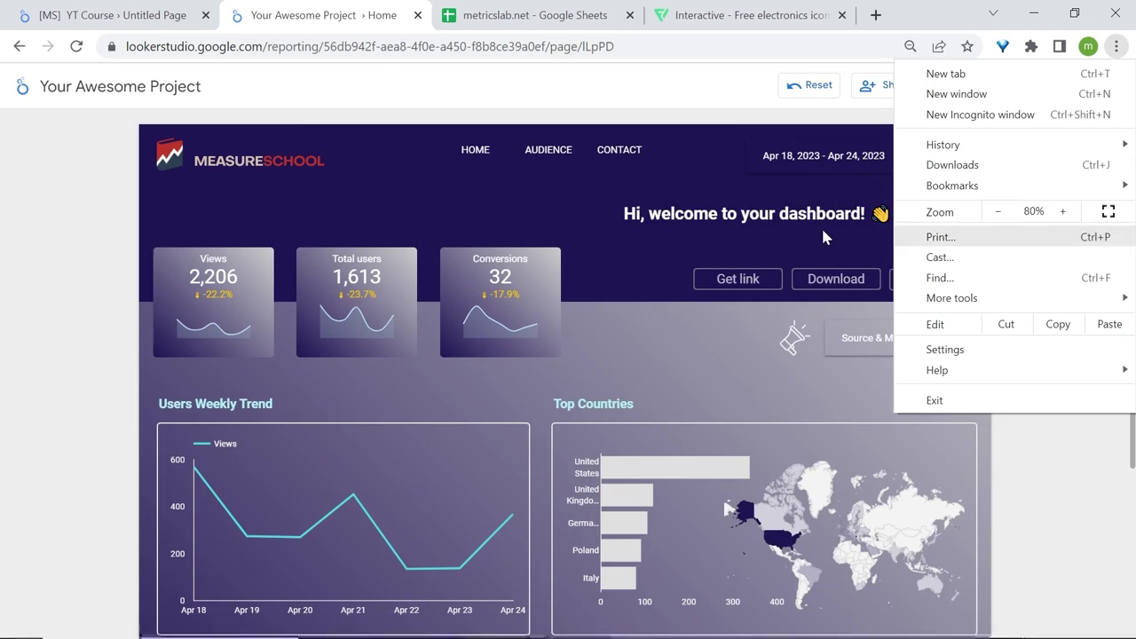
click(997, 211)
click(125, 292)
scroll(111, 294, down, 4)
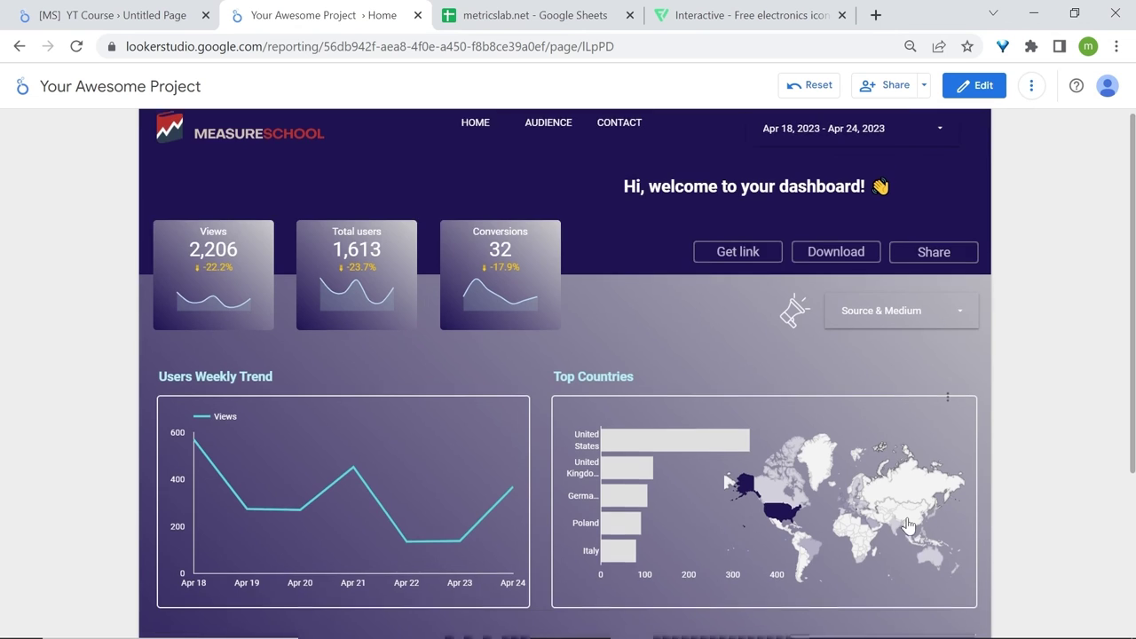
scroll(907, 517, down, 3)
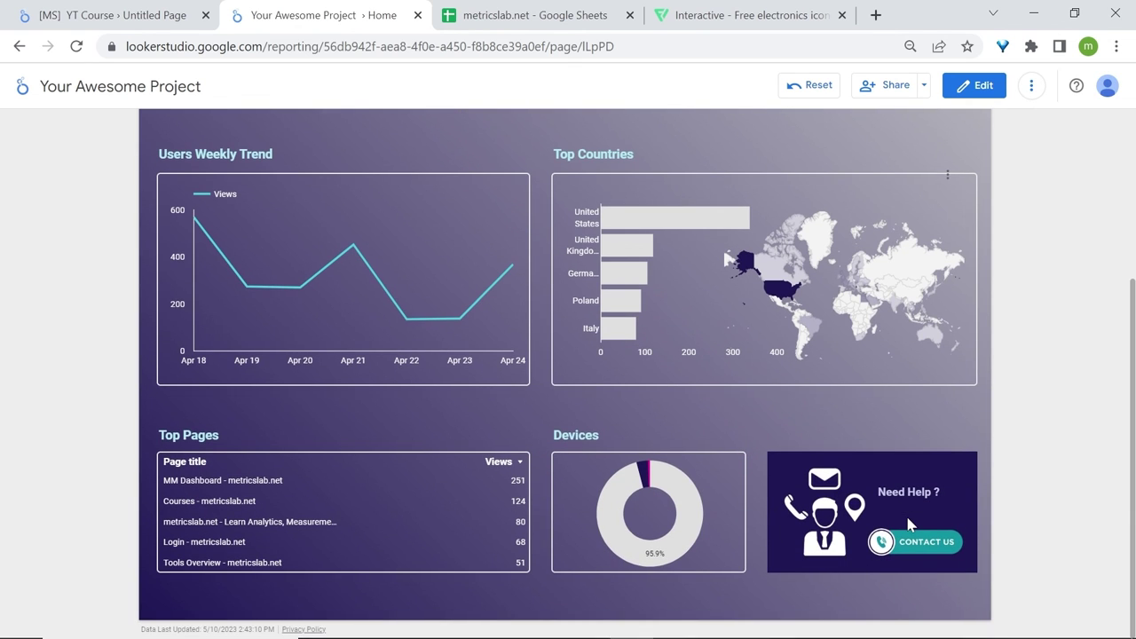
scroll(907, 518, up, 5)
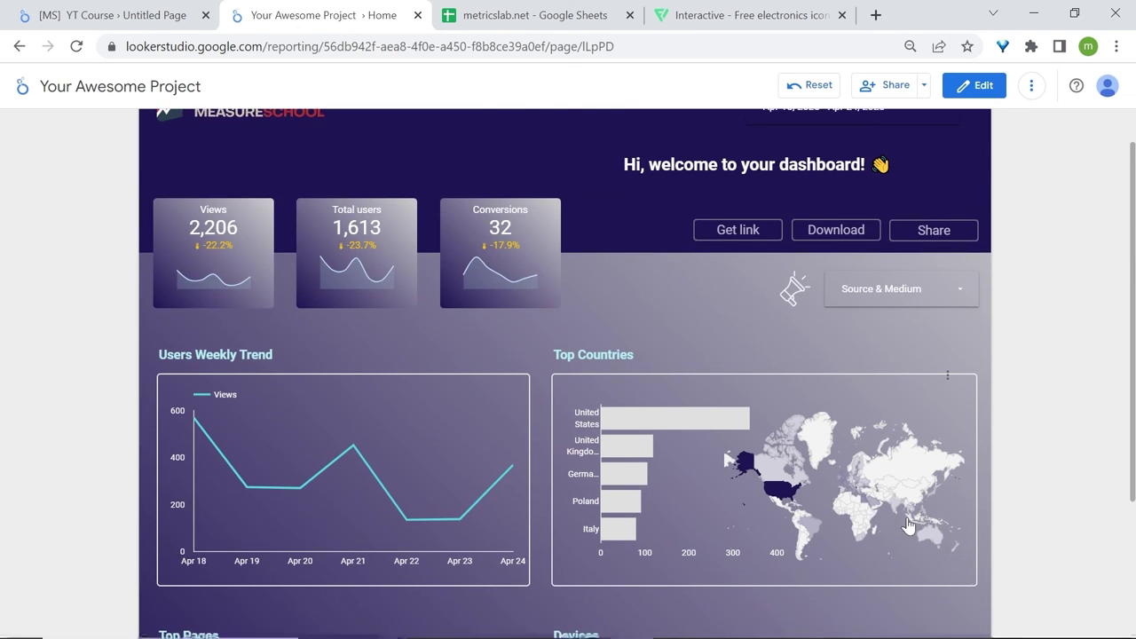